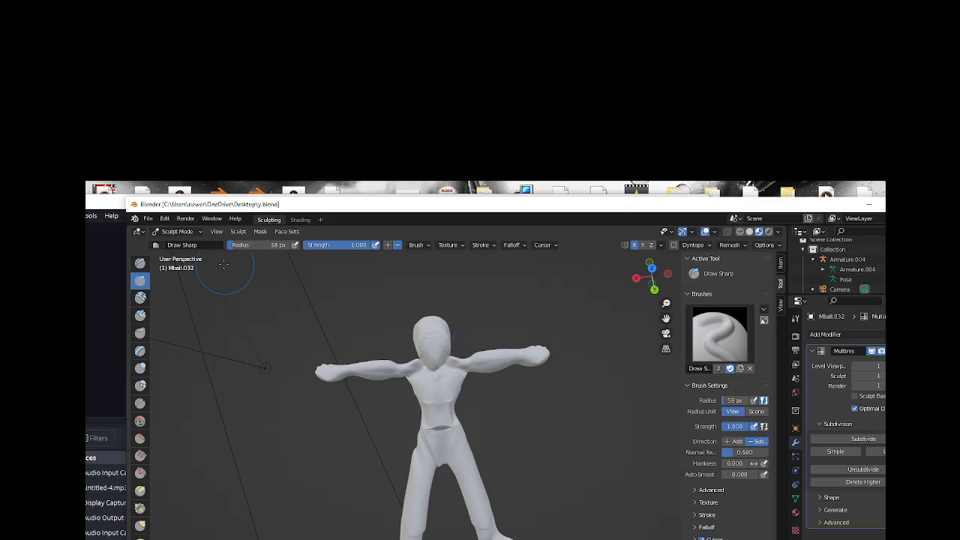
Switch the humanoid figure to Object Mode and back to Sculpt Mode, and choose the Elastic Deform brush.
click(199, 234)
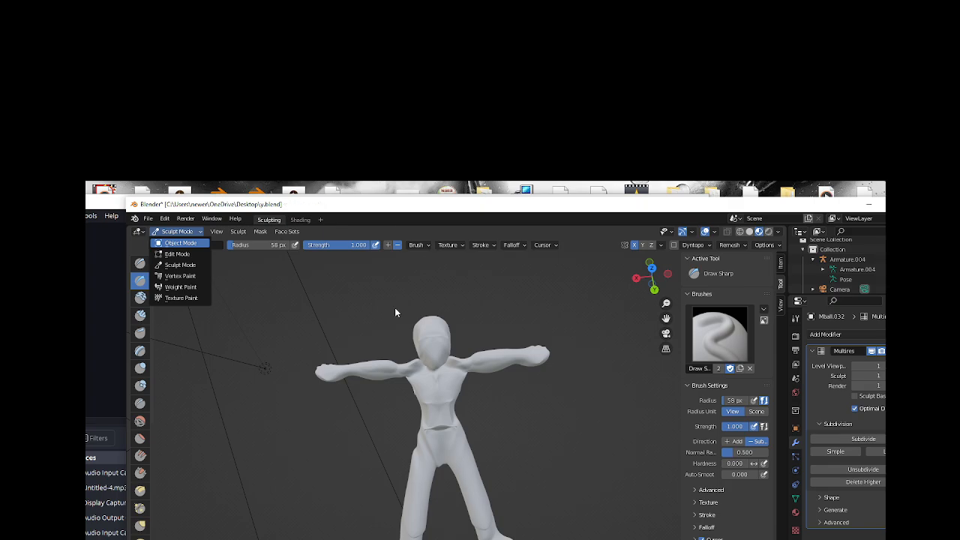
click(202, 231)
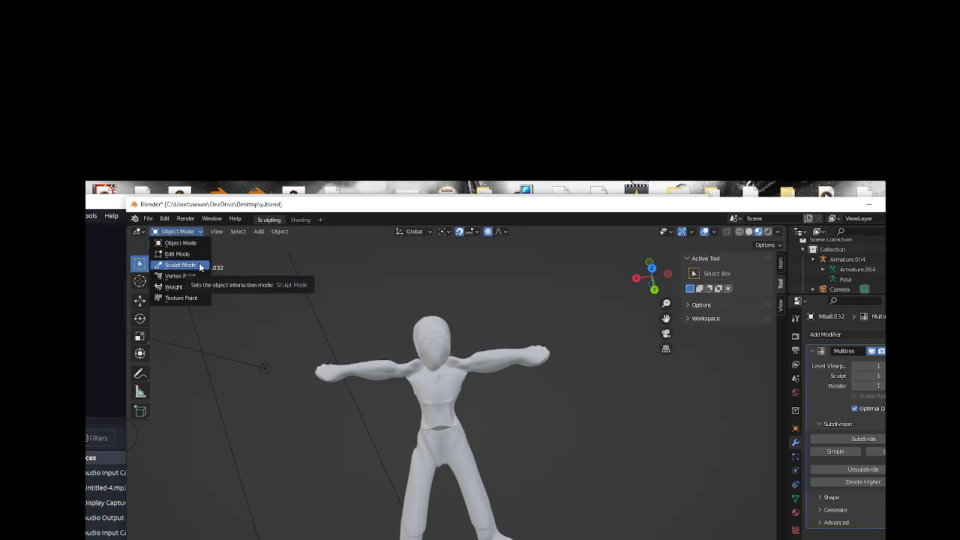
click(180, 264)
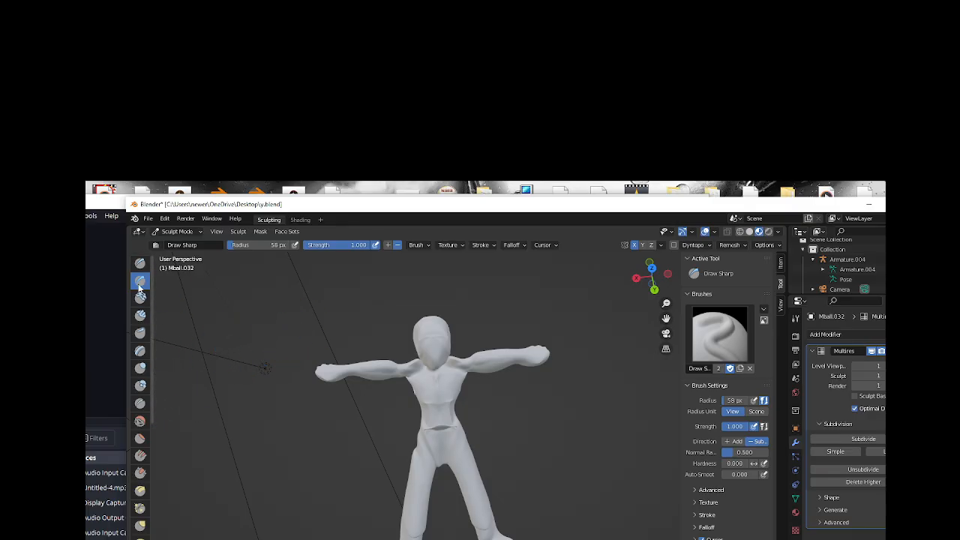
click(140, 492)
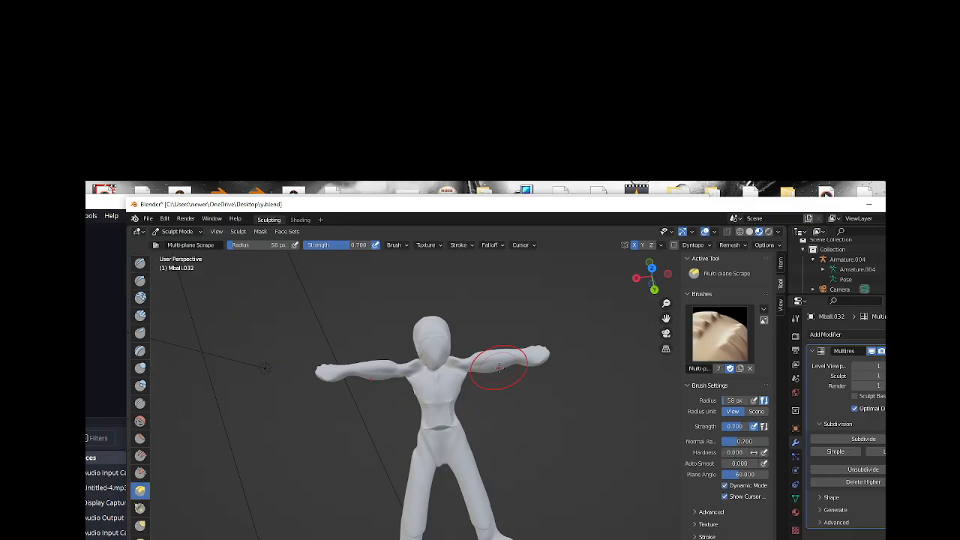
click(141, 534)
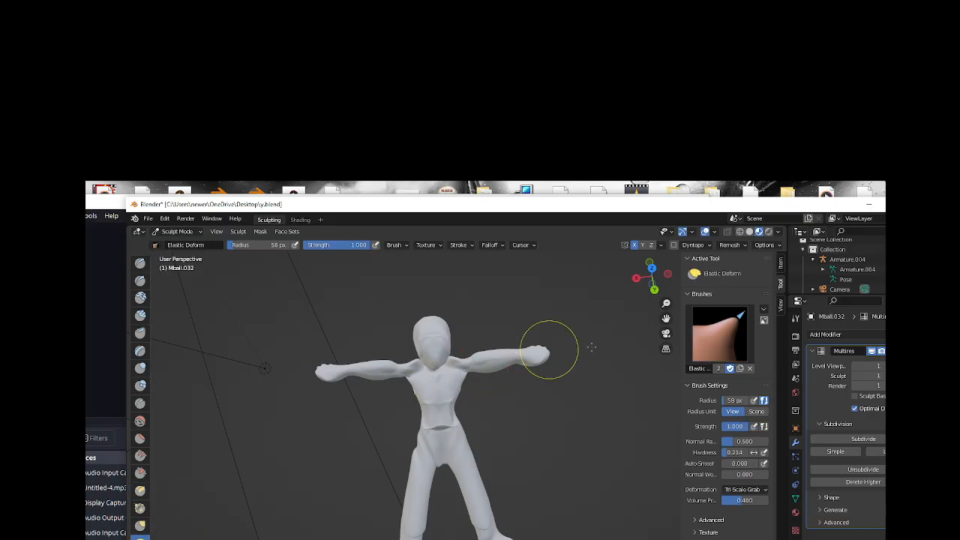
Turn on Y-axis mirror symmetry in addition to X for sculpting the figure.
mouse_move(636, 278)
mouse_down()
mouse_move(651, 285)
mouse_move(642, 255)
mouse_up()
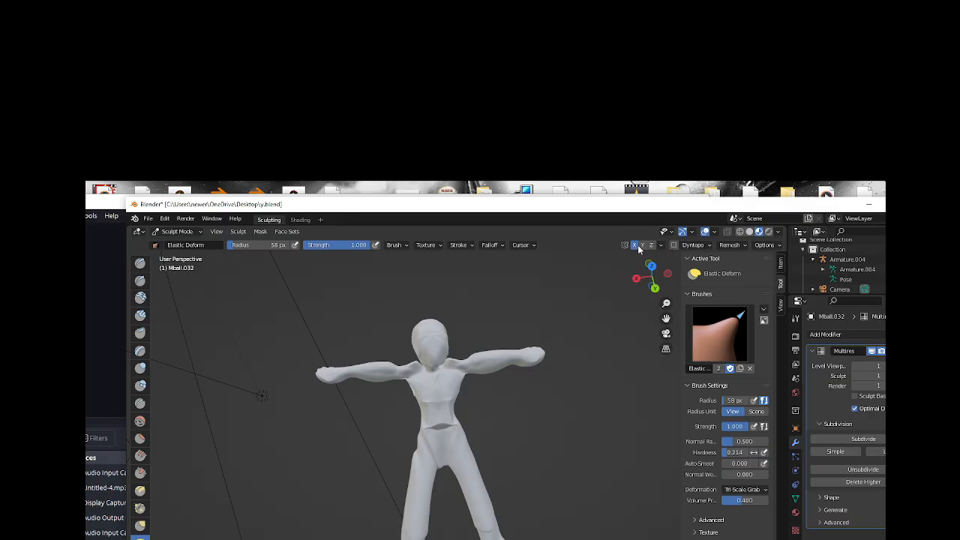
click(642, 245)
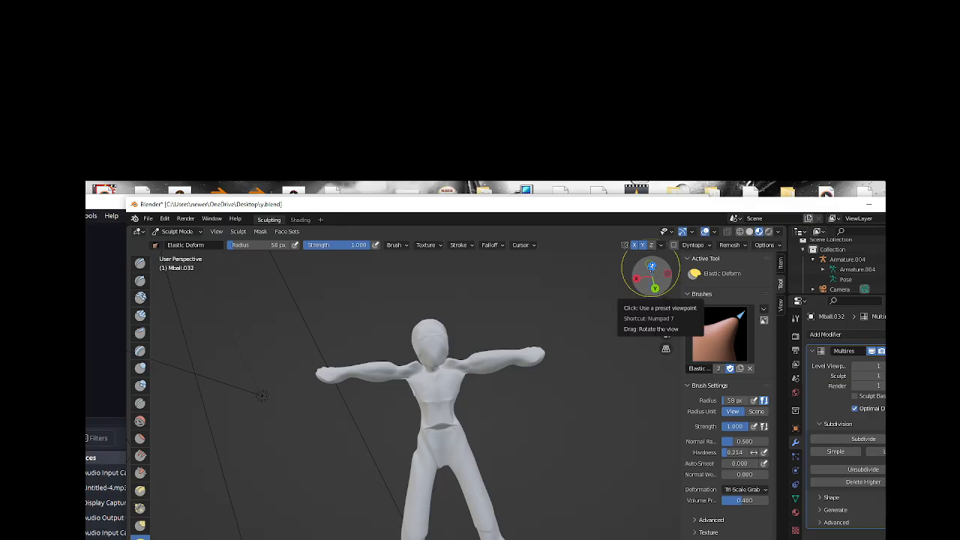
mouse_move(648, 273)
mouse_down()
mouse_move(621, 278)
mouse_move(653, 277)
mouse_up()
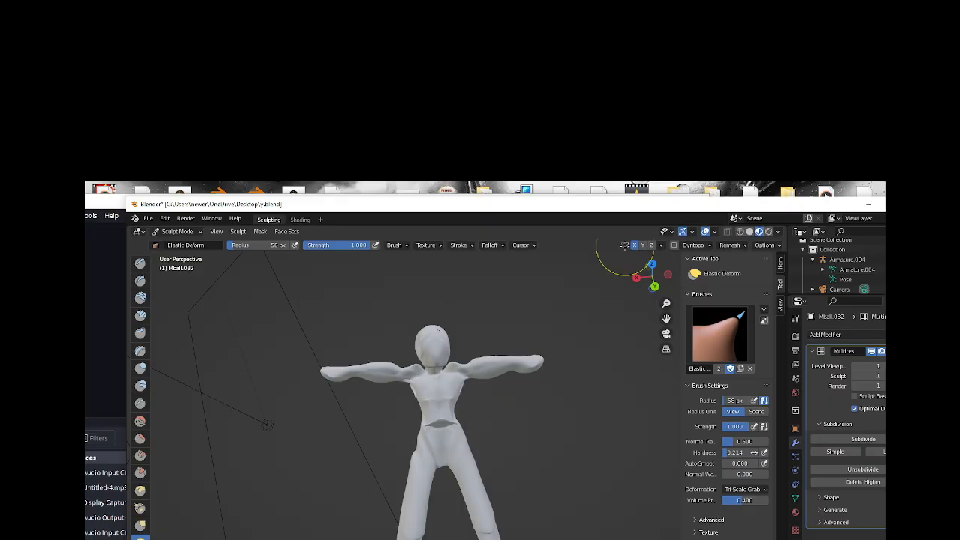
click(635, 245)
Stretch the figure's arm outward in two strokes and widen its waist with the Elastic Deform brush.
drag(335, 374, 236, 380)
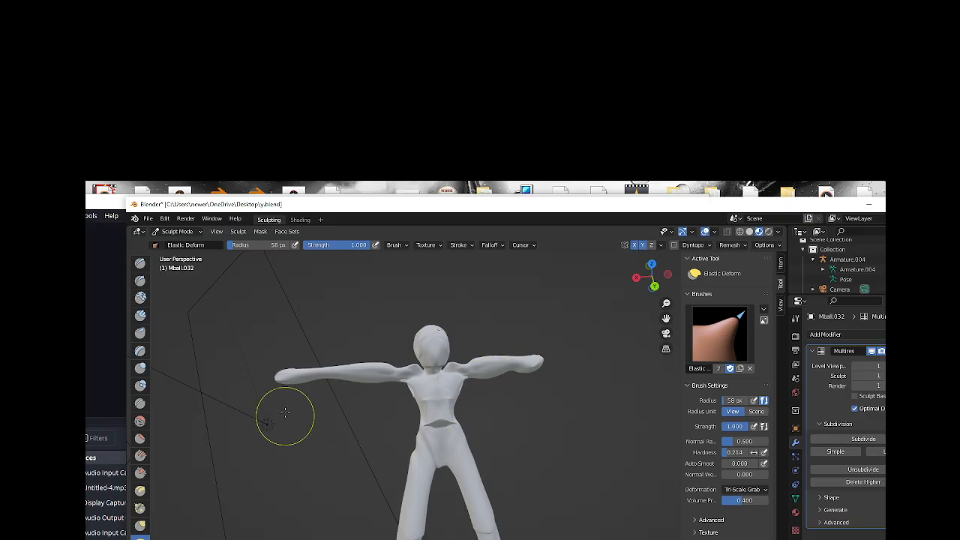
drag(298, 379, 215, 383)
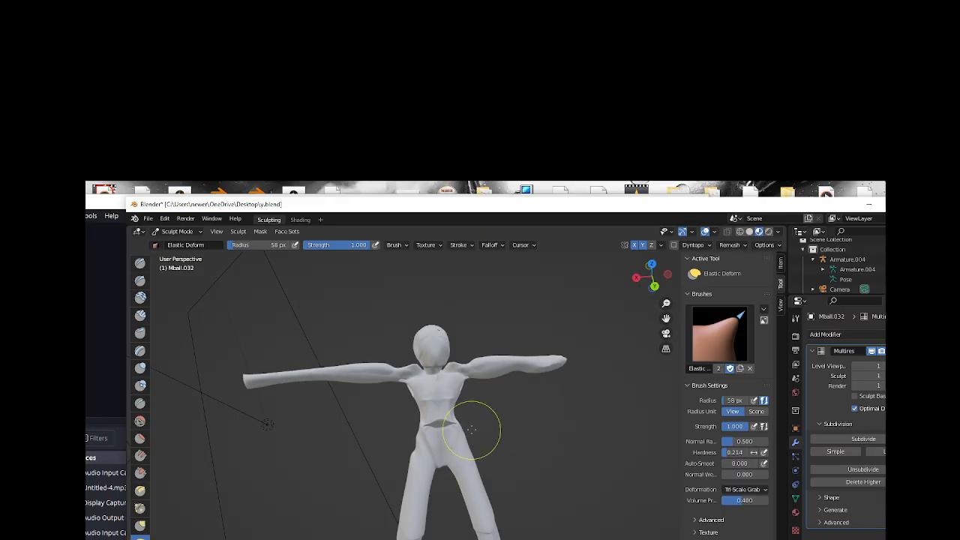
mouse_move(450, 417)
mouse_down()
mouse_move(504, 398)
mouse_move(554, 405)
mouse_move(549, 412)
mouse_up()
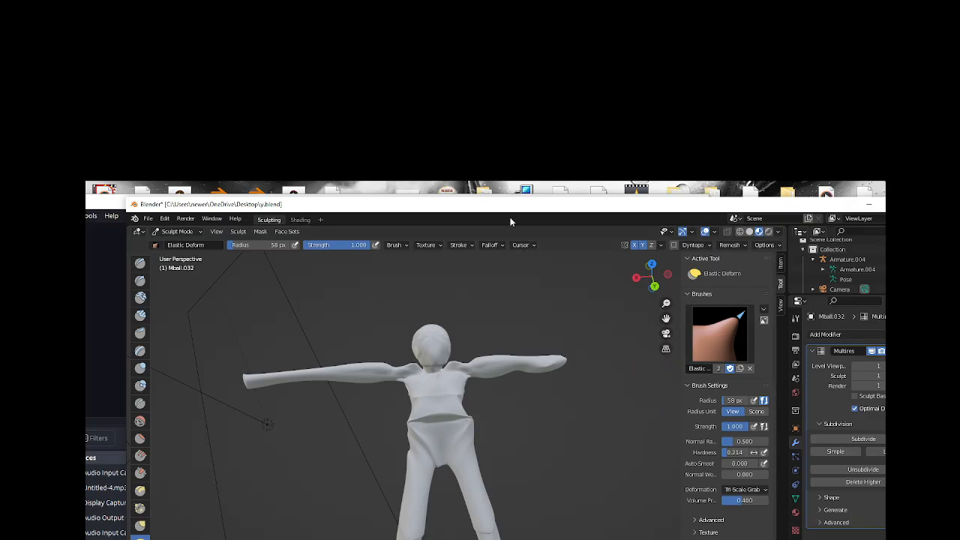
Start a new file from the General template.
click(152, 221)
mouse_move(161, 229)
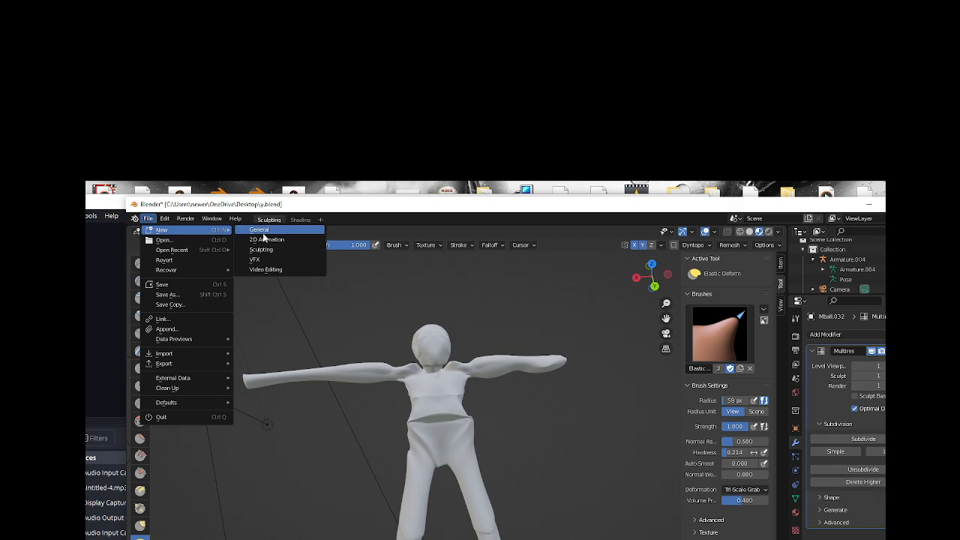
click(264, 230)
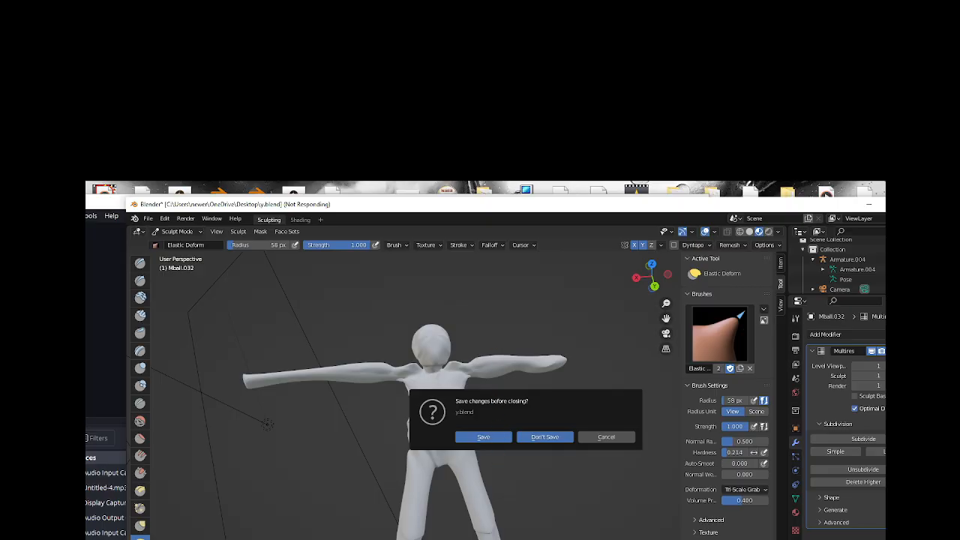
Switch to OBS, lower the Audio Input Capture volume to its minimum, and minimize the window.
key(alt+Tab)
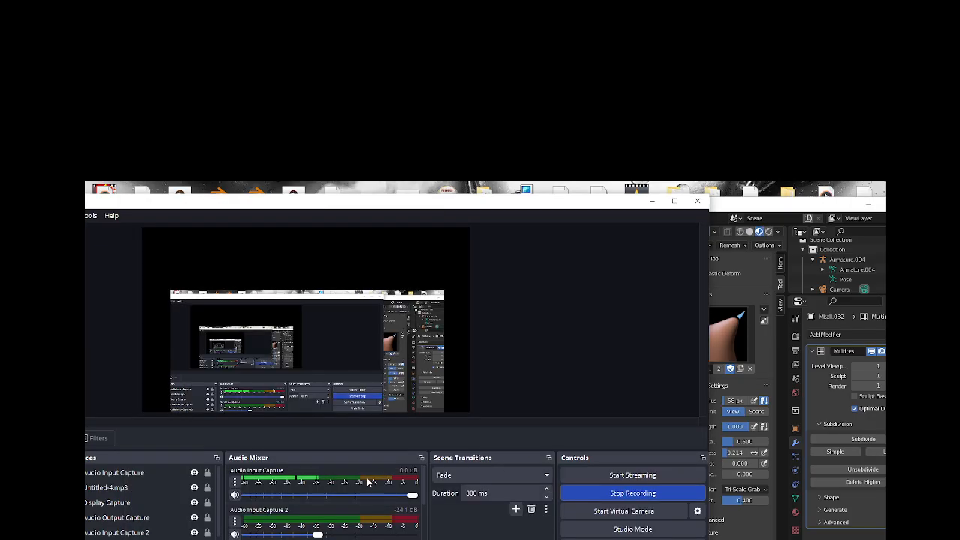
drag(411, 497, 243, 495)
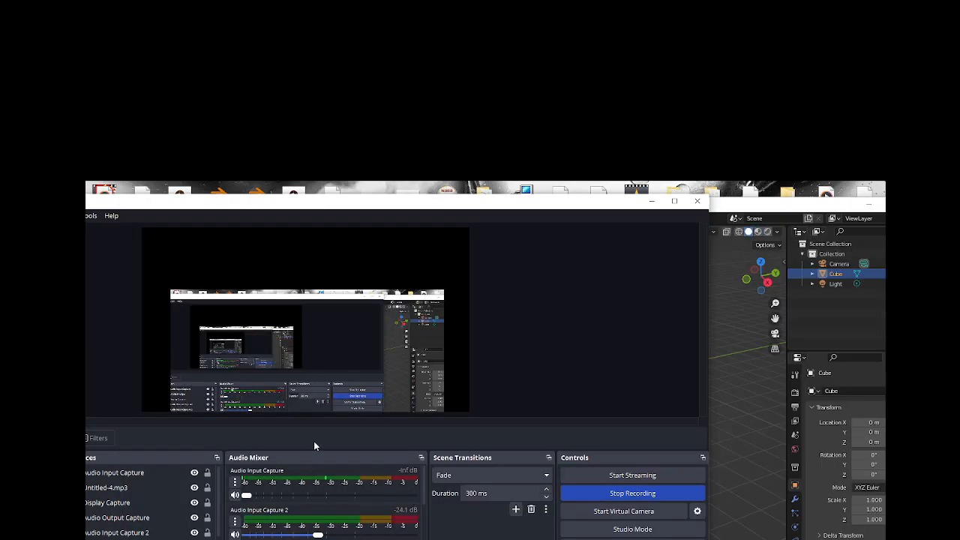
click(651, 201)
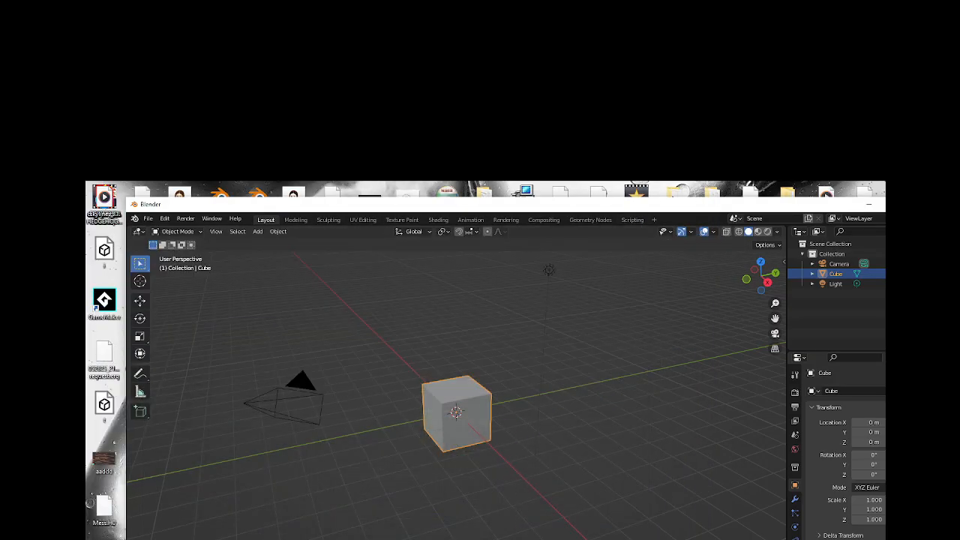
Reopen OBS, raise the Audio Input Capture volume back to 0.0 dB, and return to Blender.
click(465, 539)
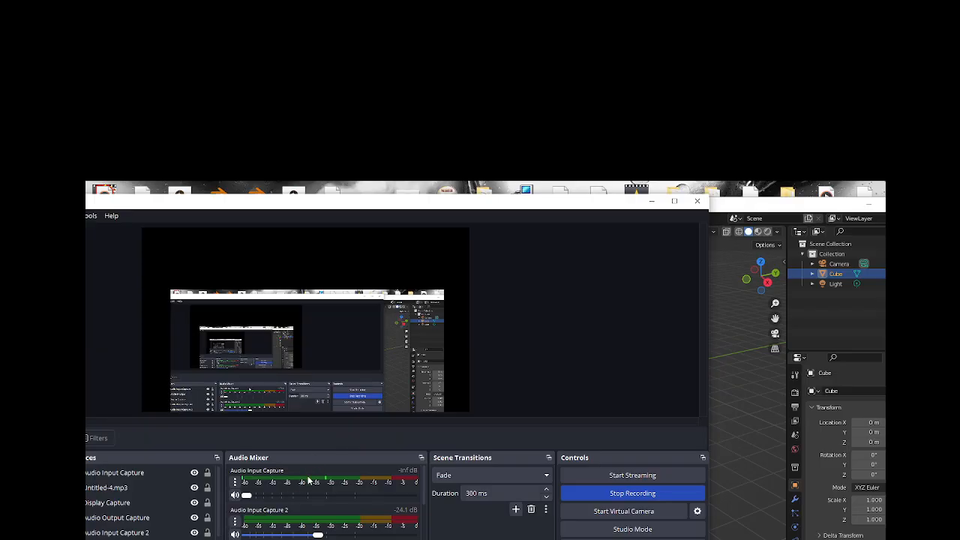
drag(249, 496, 412, 496)
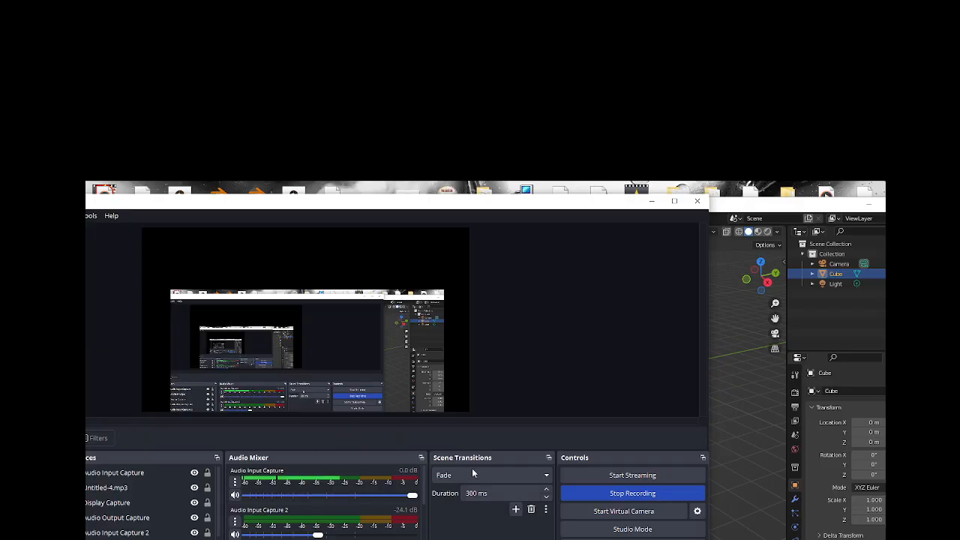
click(652, 202)
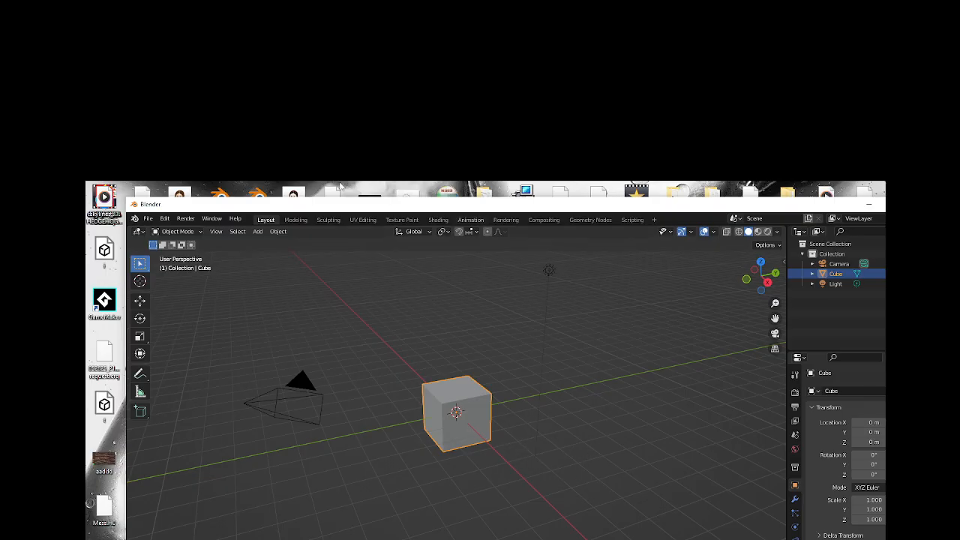
Add an armature at the origin and move the cube away to about X 2.1 m, Y 6.9 m, Z 1.7 m.
click(257, 232)
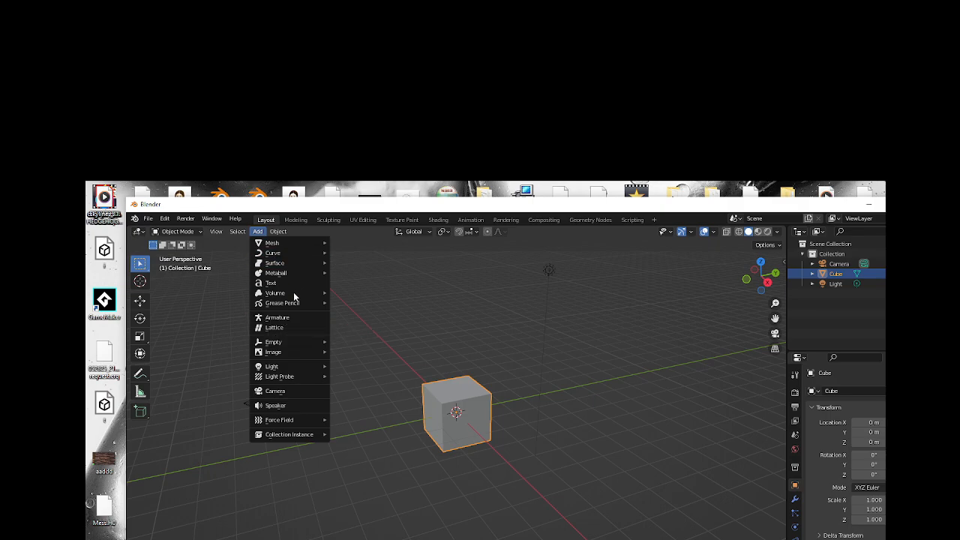
click(285, 319)
click(459, 438)
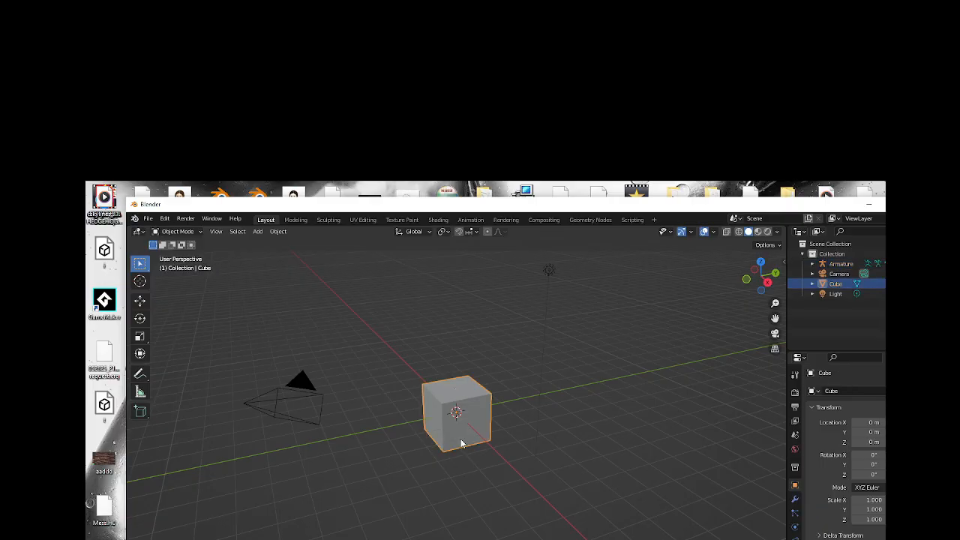
drag(461, 443, 645, 392)
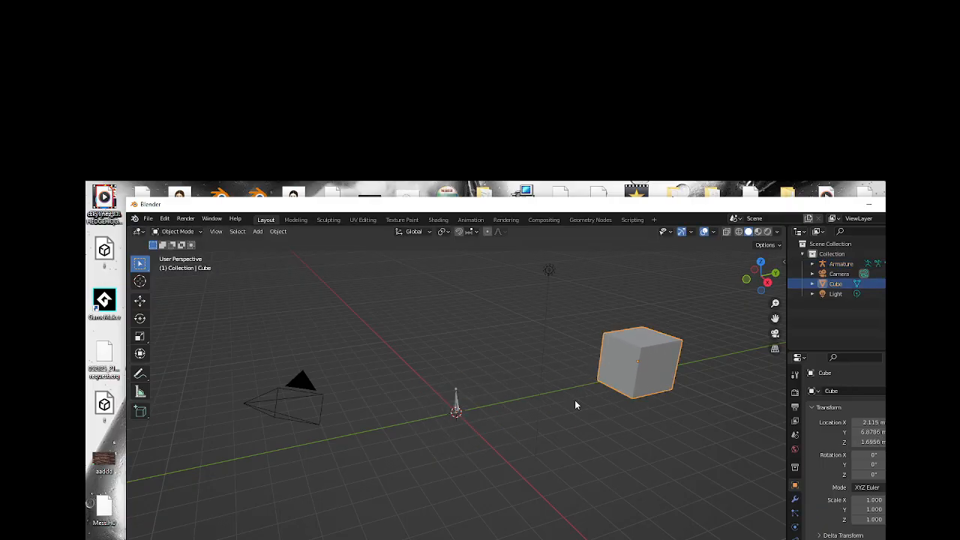
Put the armature in Edit Mode and extrude one bone upward, followed by two bones reaching toward the cube.
click(455, 402)
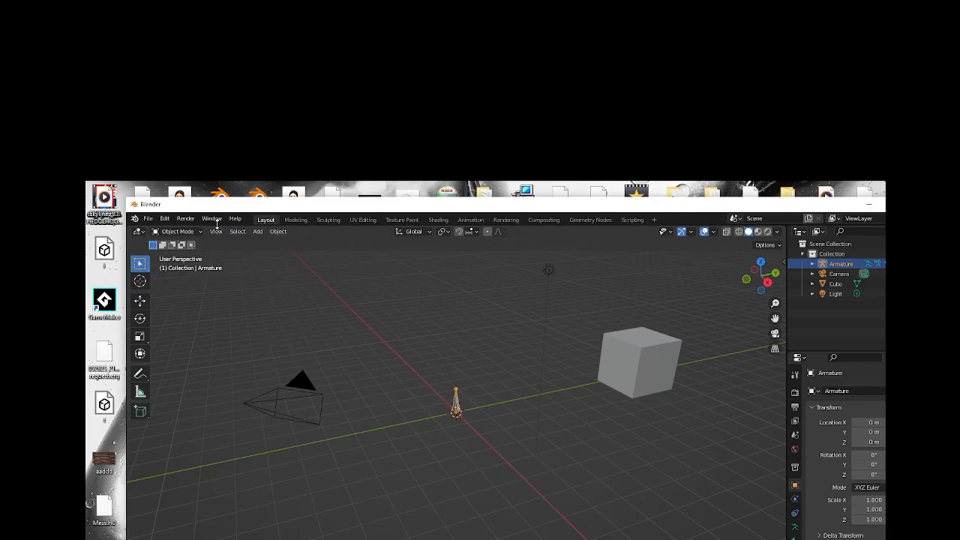
click(194, 232)
click(206, 253)
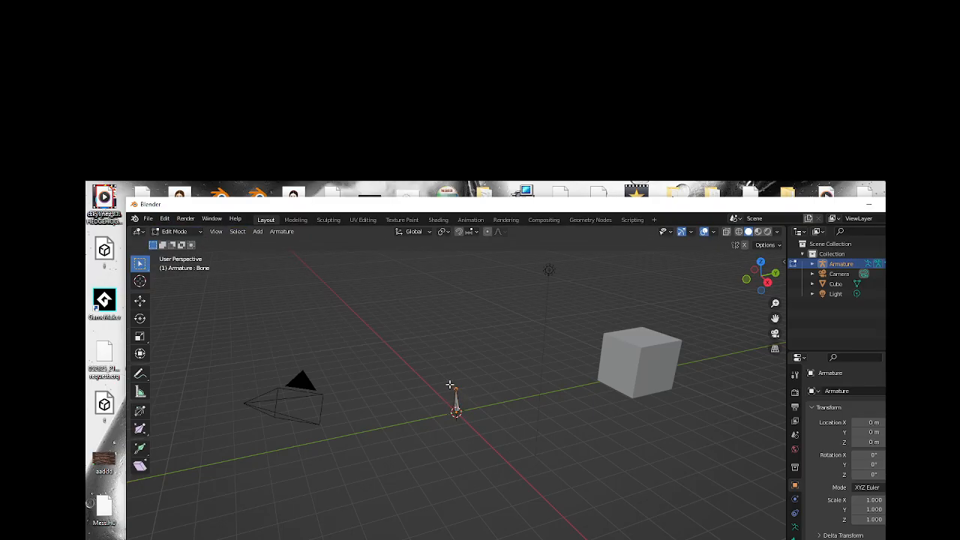
key(e)
click(454, 368)
key(e)
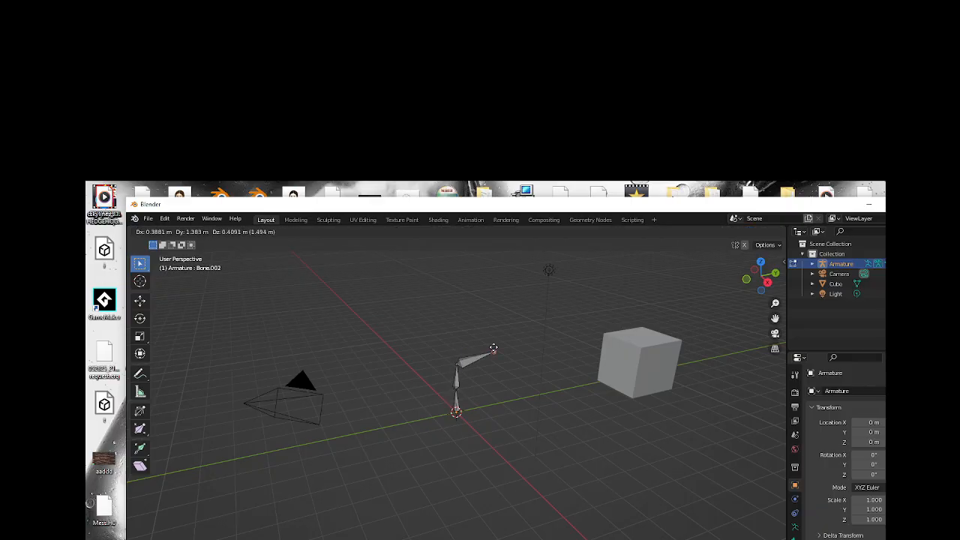
click(494, 351)
key(e)
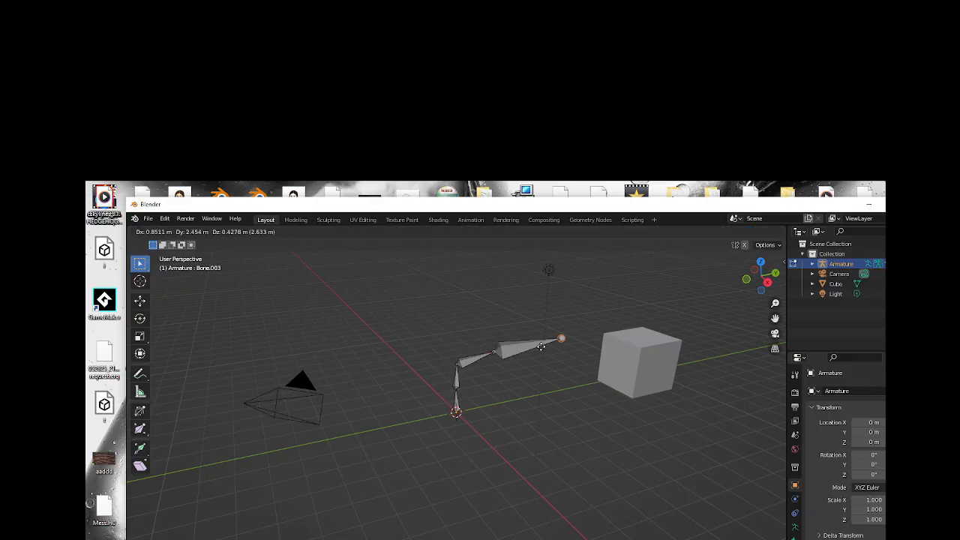
click(540, 346)
Extrude a branch of bones from the upright bone's tip away from the cube, and return to Object Mode.
key(e)
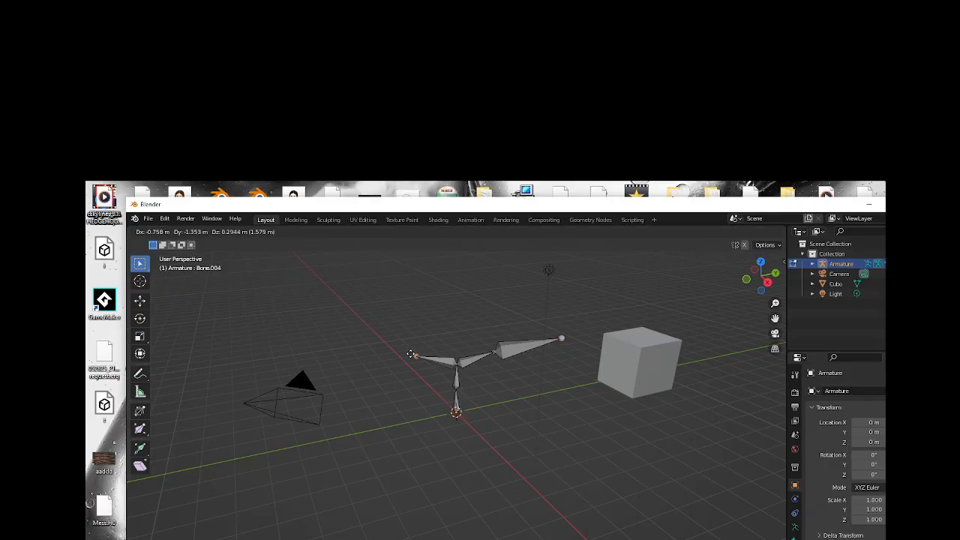
click(411, 355)
key(e)
click(405, 356)
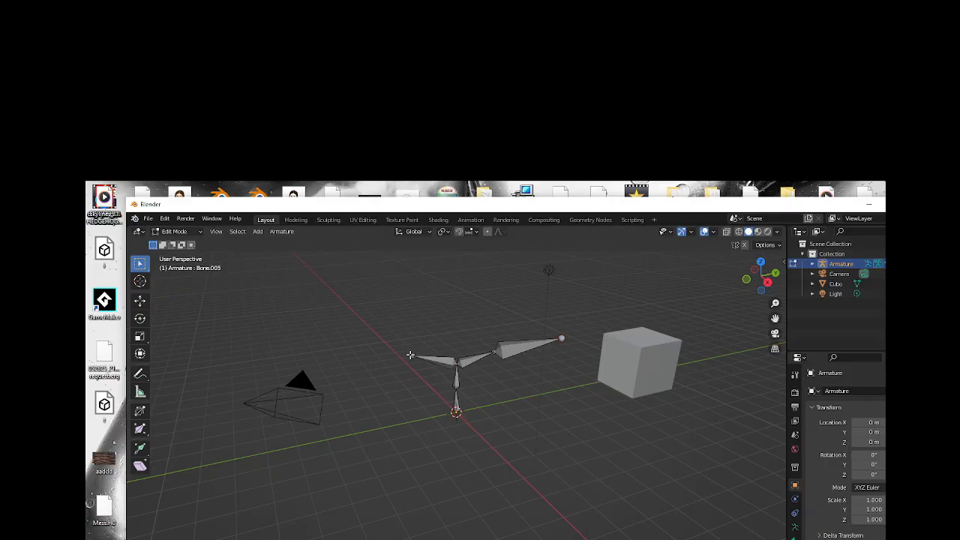
key(e)
click(373, 346)
mouse_move(765, 291)
mouse_down()
mouse_move(699, 297)
mouse_move(813, 314)
mouse_move(762, 316)
mouse_move(756, 308)
mouse_up()
click(194, 231)
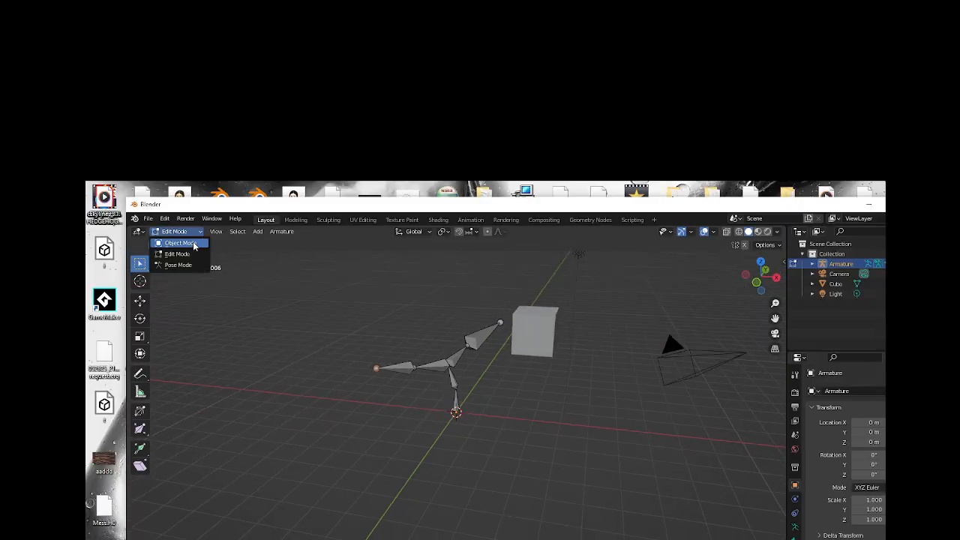
click(191, 243)
click(257, 231)
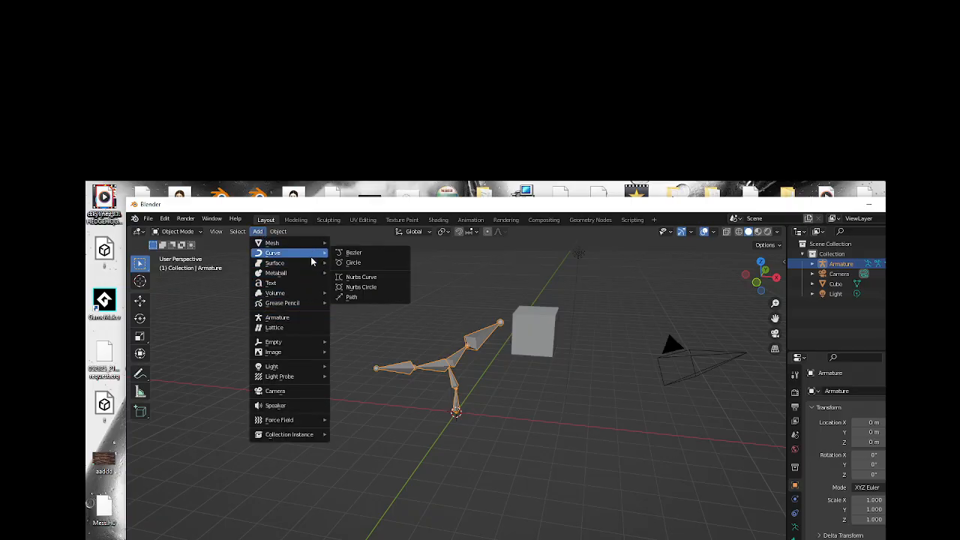
mouse_move(312, 268)
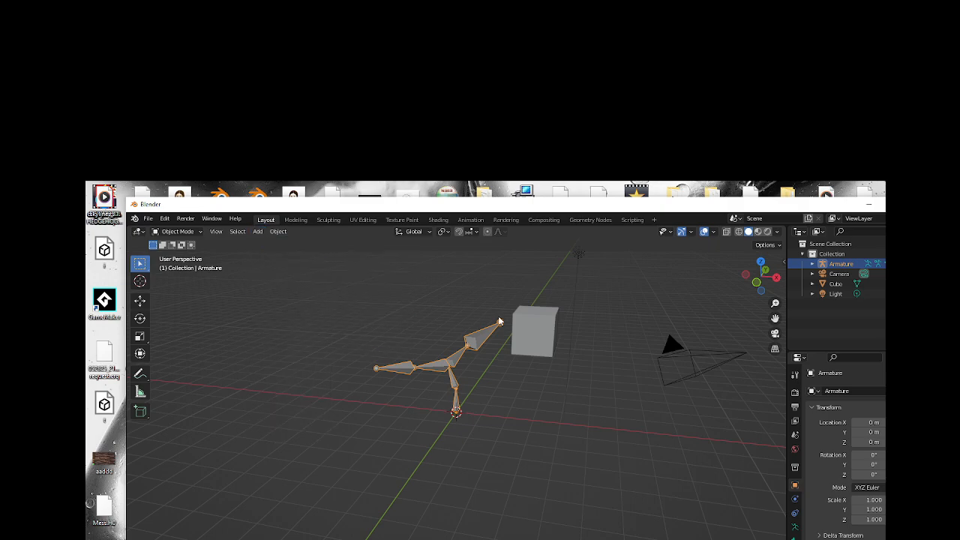
Convert the cube to a mesh and reselect it.
click(539, 330)
right_click(539, 330)
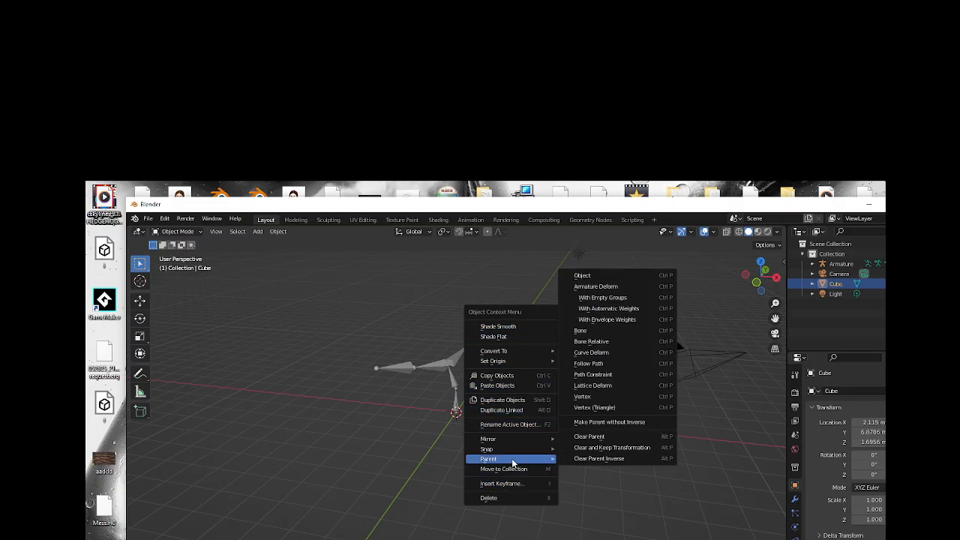
mouse_move(530, 351)
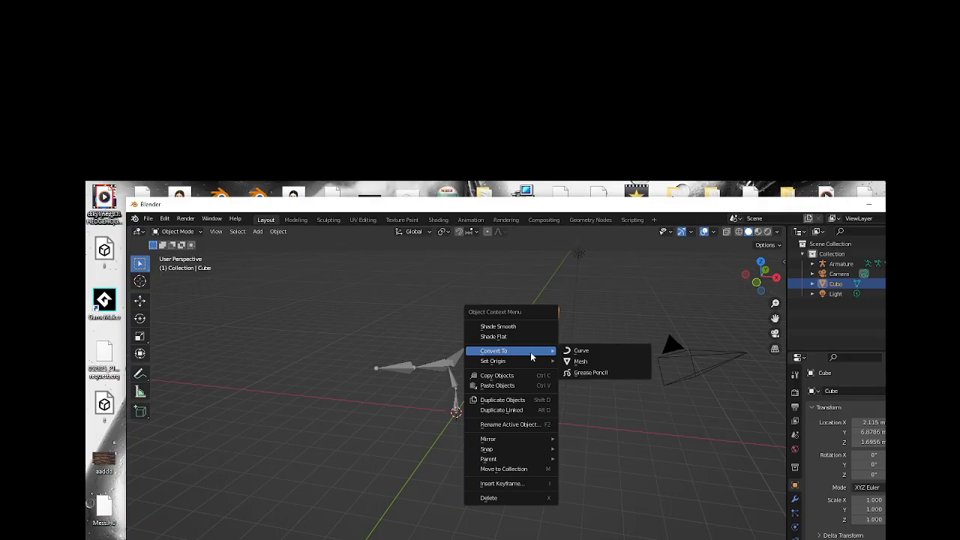
click(598, 363)
click(583, 389)
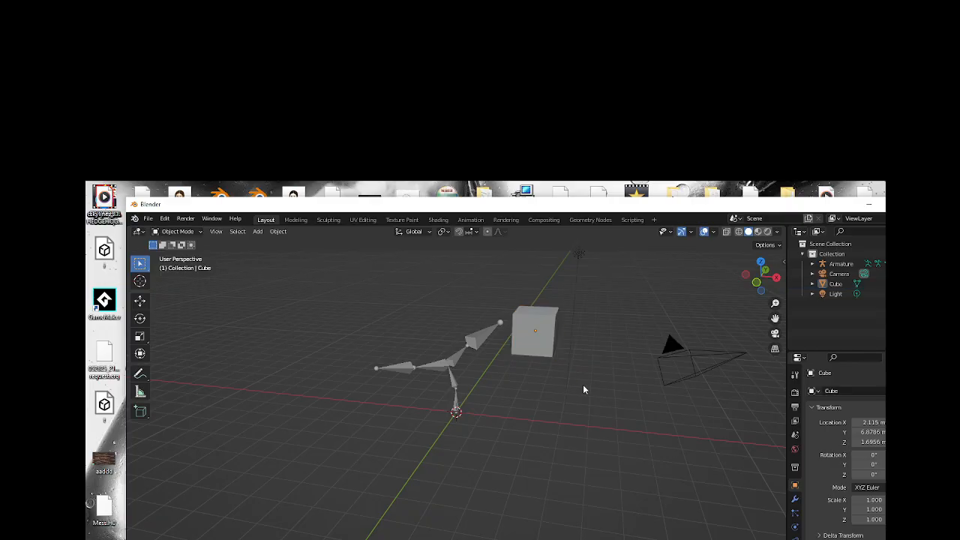
click(545, 328)
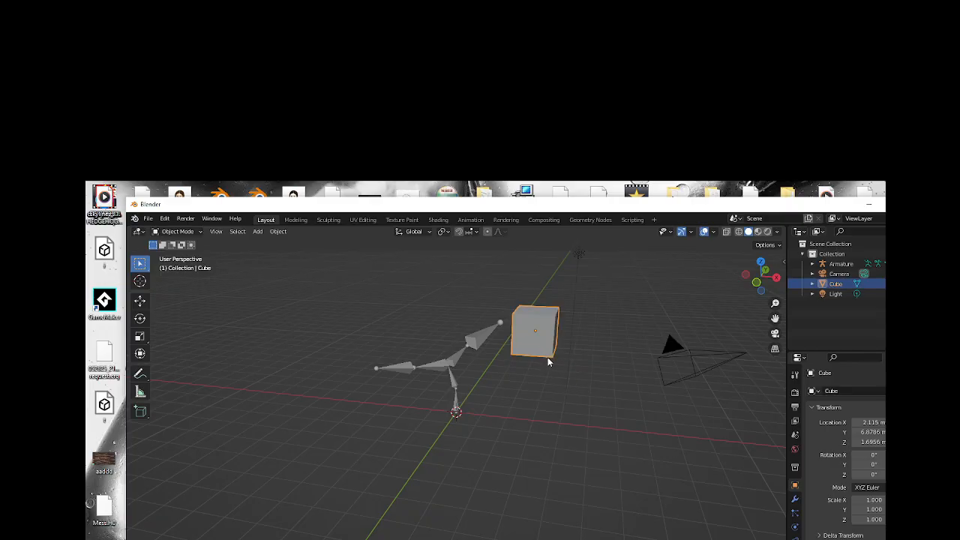
right_click(551, 351)
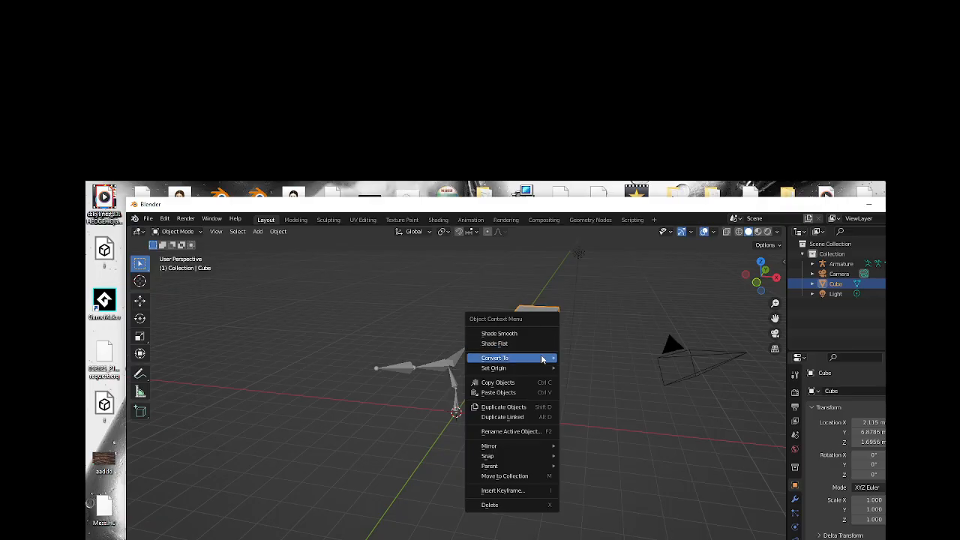
mouse_move(543, 355)
click(575, 367)
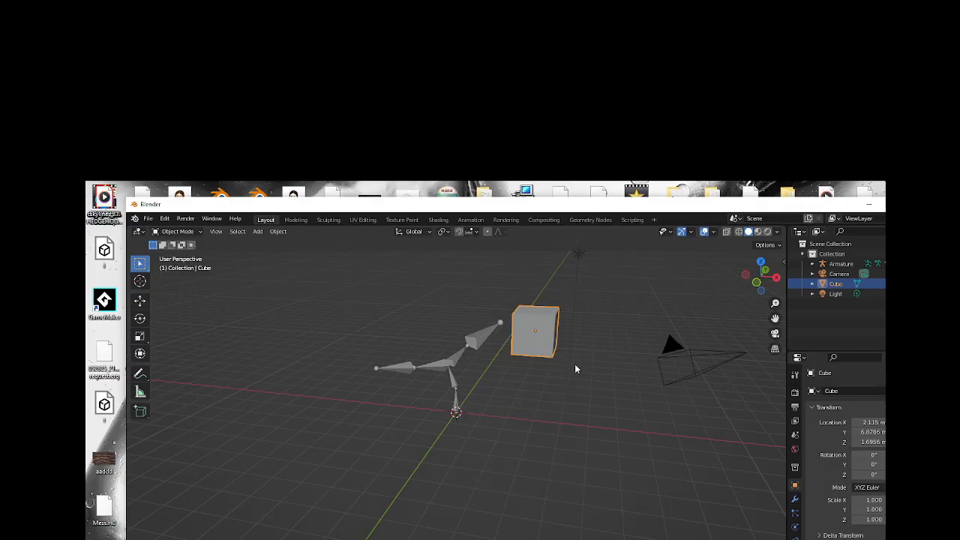
Deform the cube's corners in Sculpt Mode with the Draw and Draw Sharp brushes, and return to Object Mode.
click(178, 231)
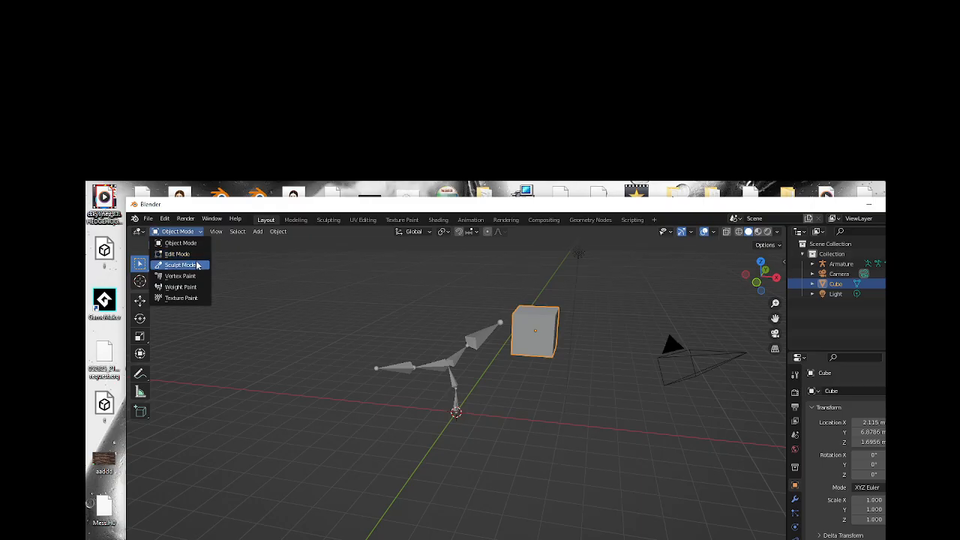
click(180, 264)
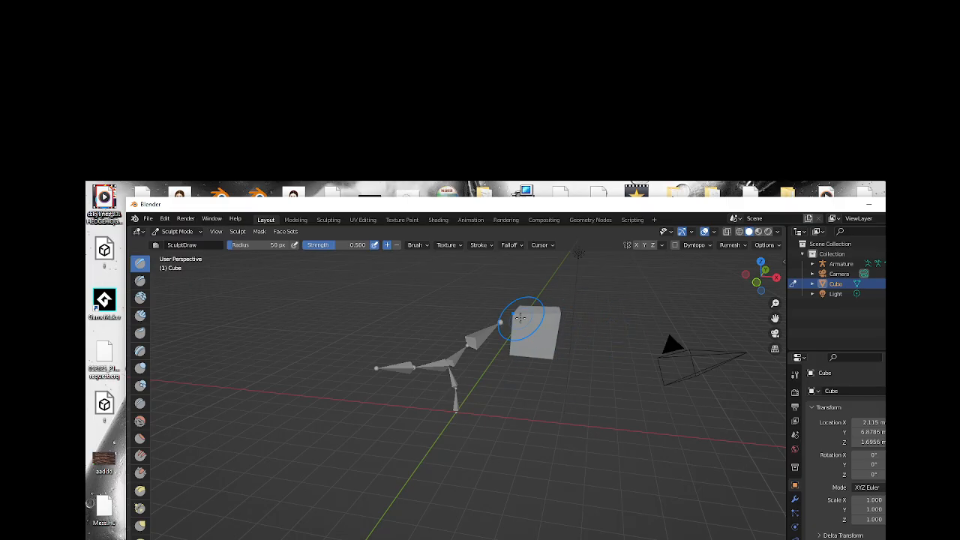
click(139, 280)
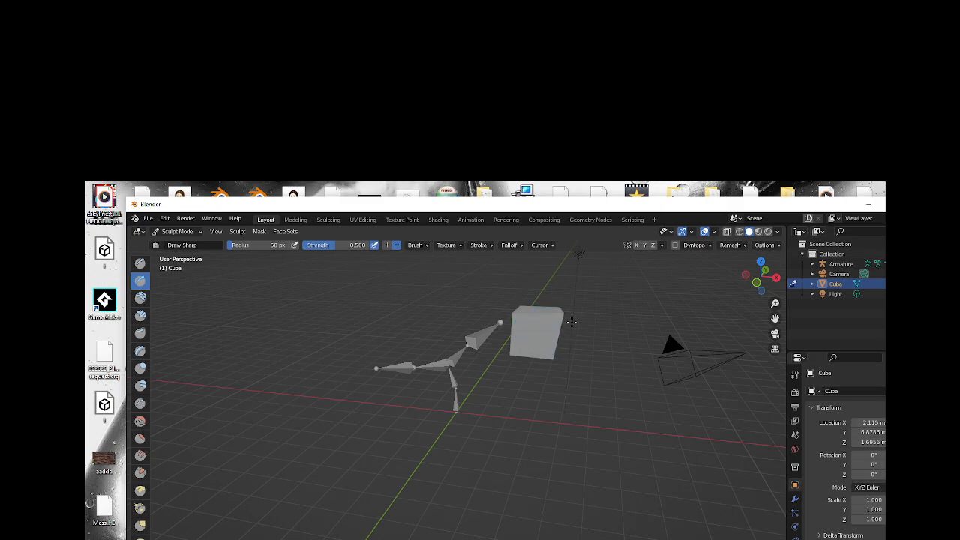
drag(572, 321, 573, 306)
click(198, 233)
click(180, 243)
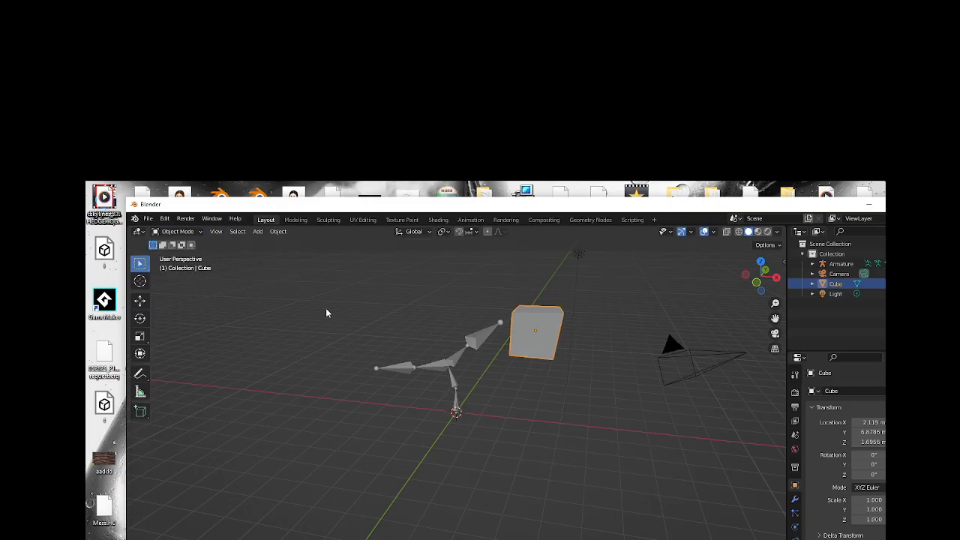
Add a metaball capsule and move it clear of the armature to about X 6.3 m, Y 0.57 m, Z 0.94 m.
click(302, 261)
click(258, 231)
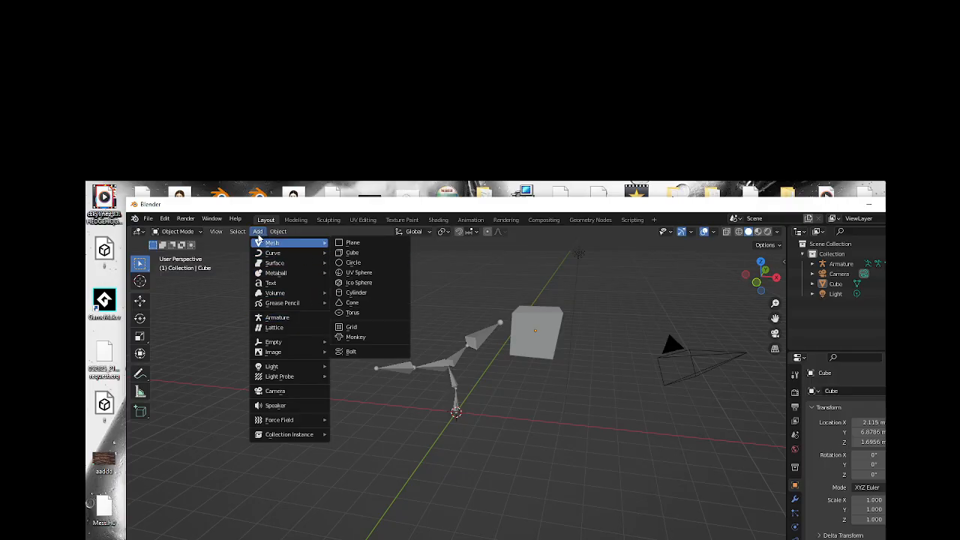
mouse_move(308, 278)
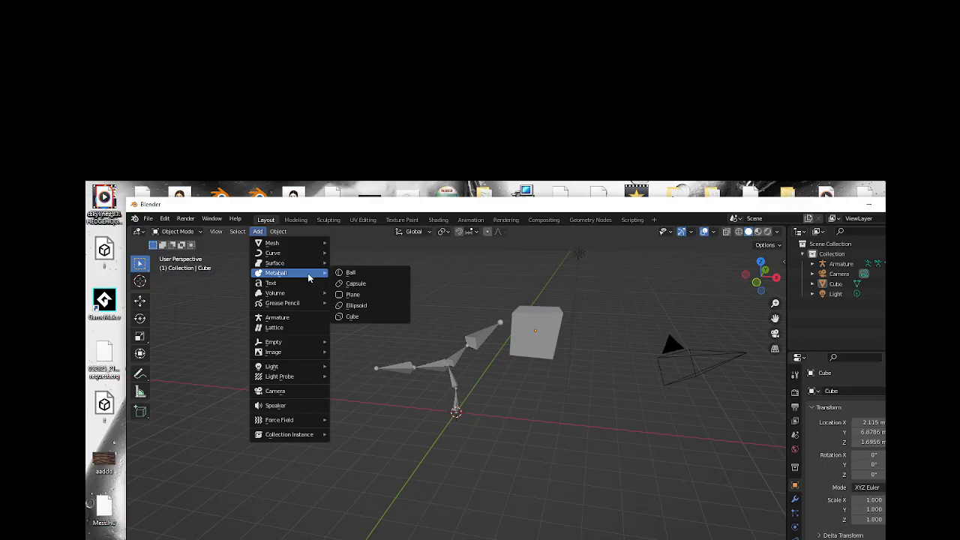
click(378, 288)
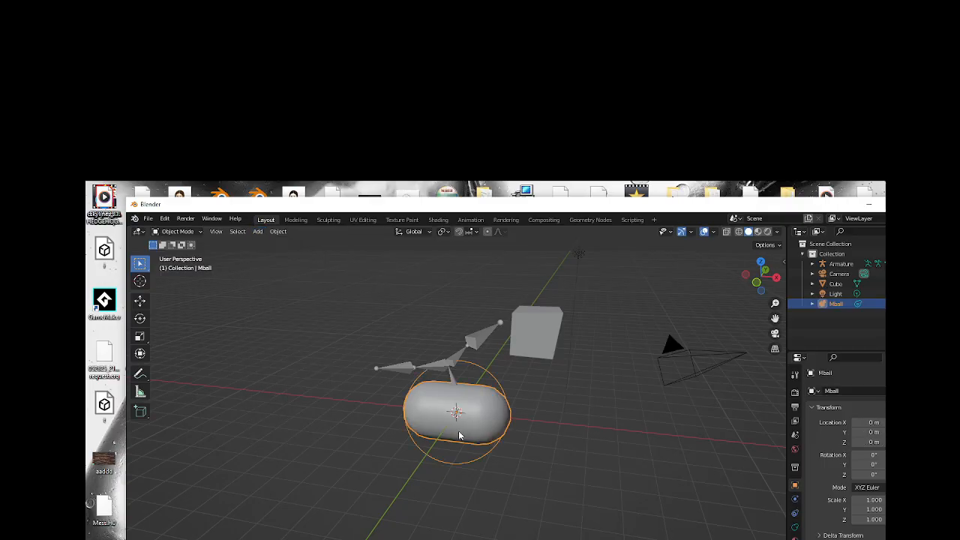
drag(759, 285, 774, 271)
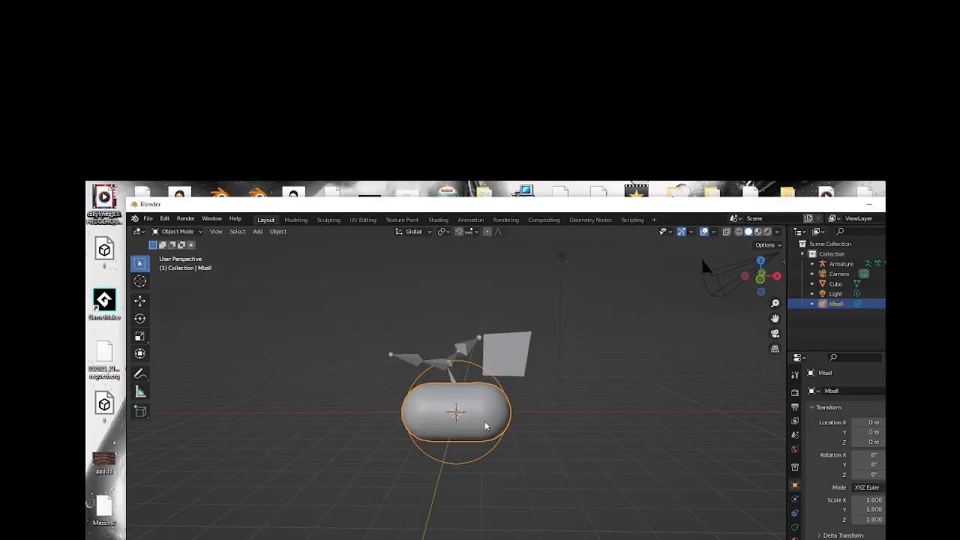
drag(486, 426, 641, 408)
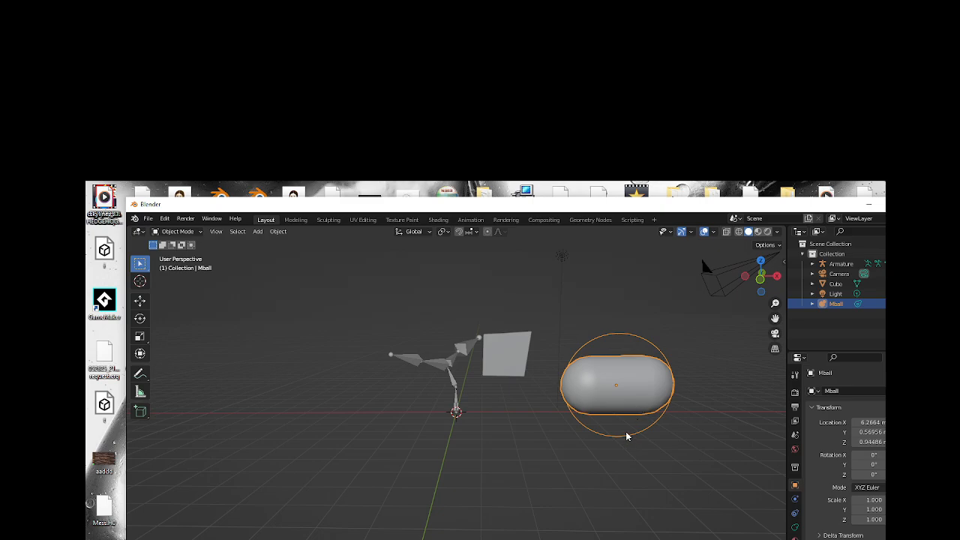
Duplicate the capsule about 1.7 m straight below the original and scale the copy to 0.76.
key(shift+d)
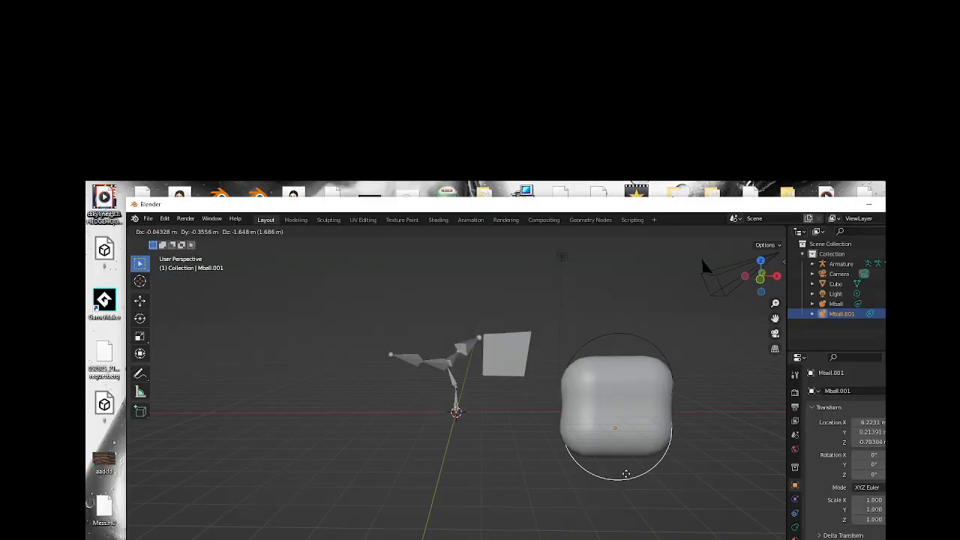
click(667, 423)
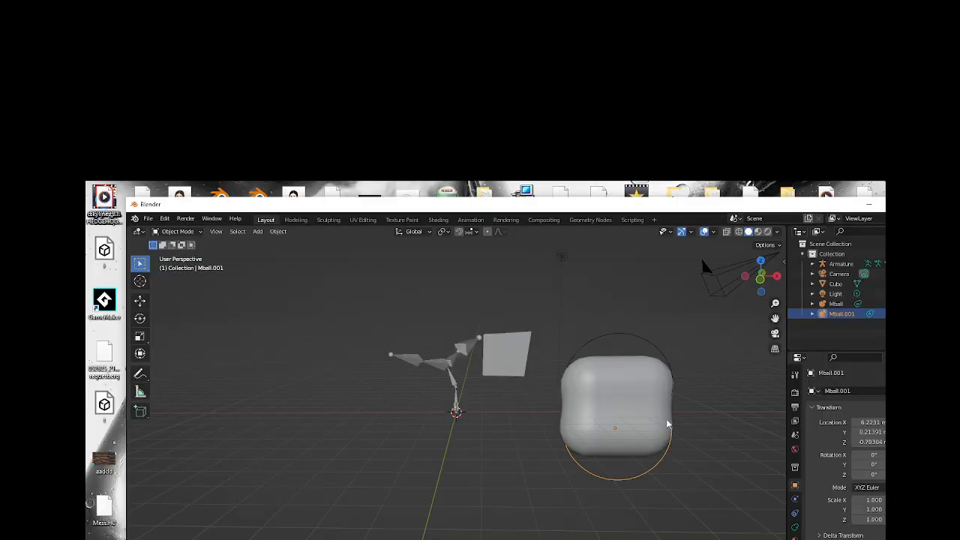
key(s)
click(643, 464)
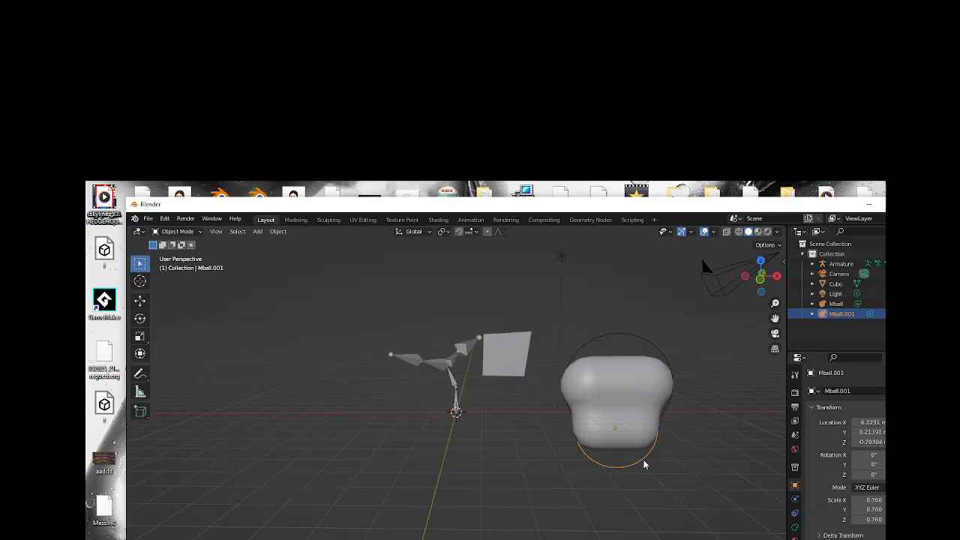
Duplicate the smaller capsule into arm segments level with the upper capsule, at about X 3.4 m, X 9.4 m and X 11.9 m.
drag(775, 318, 696, 321)
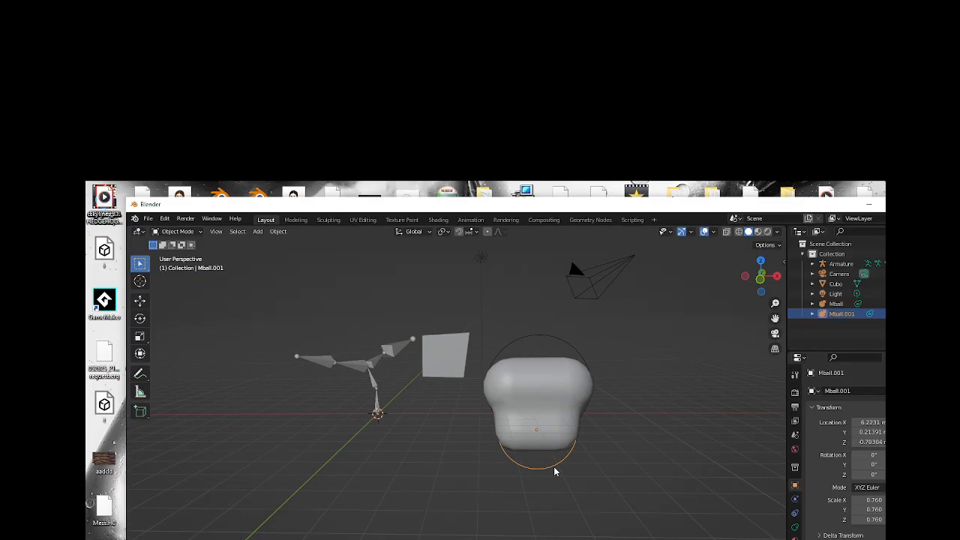
key(shift+d)
click(467, 422)
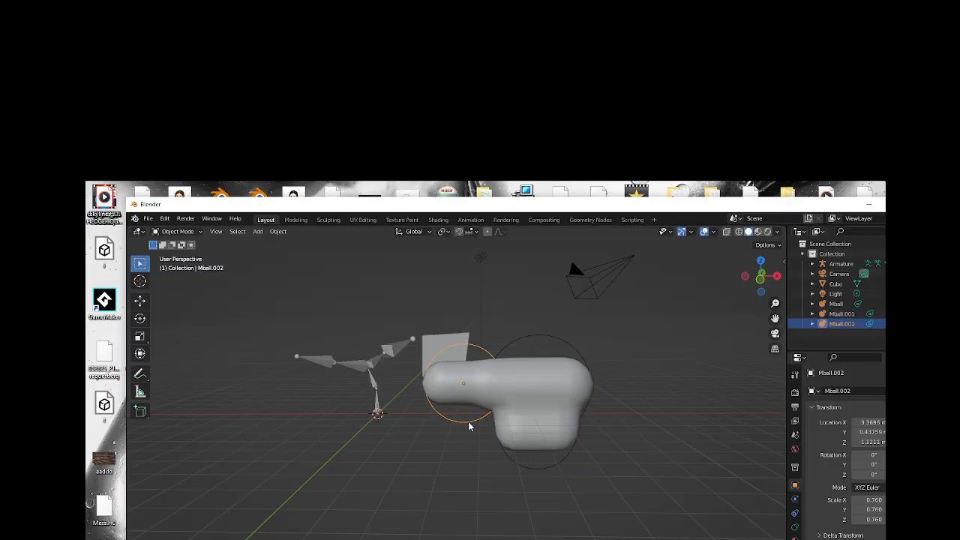
key(shift+d)
click(634, 416)
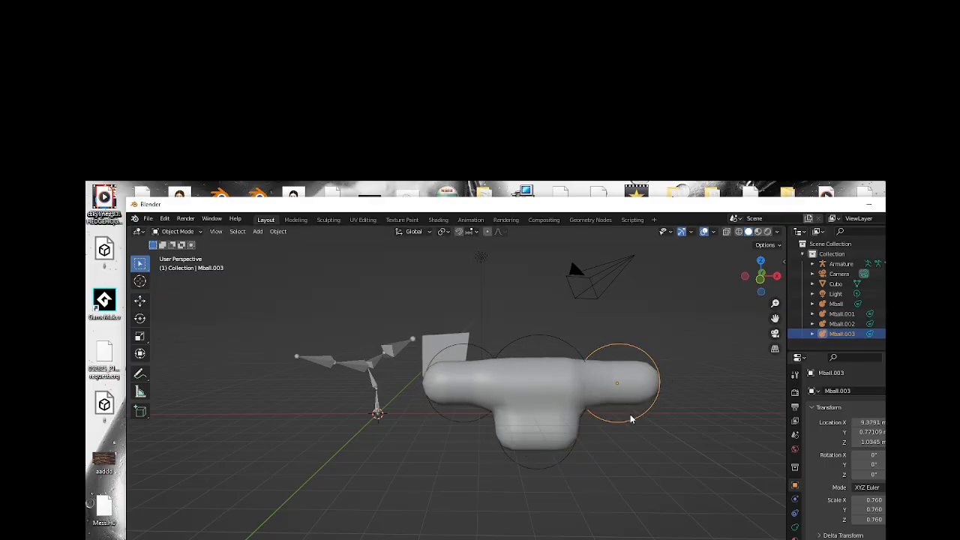
key(shift+d)
click(694, 419)
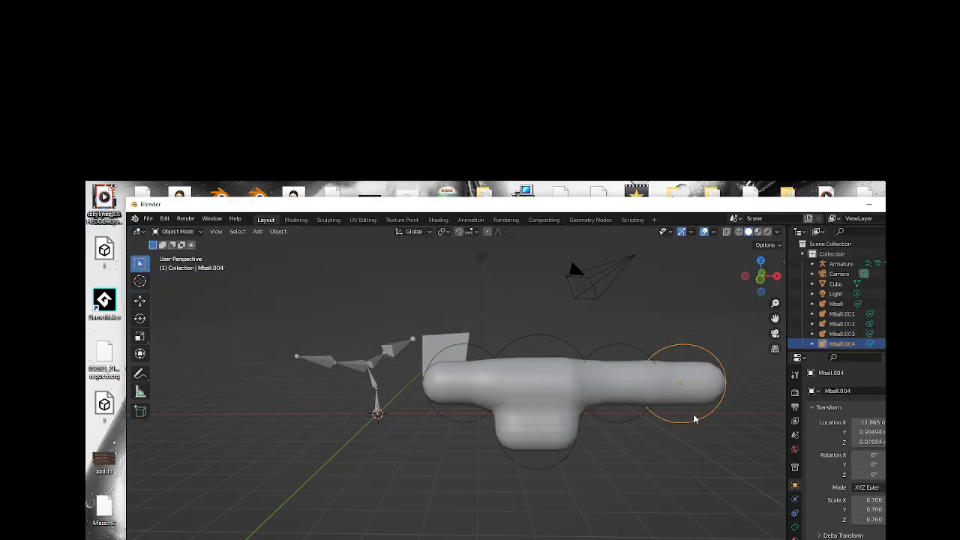
Duplicate the arm segment nearest the cube outward to about X 0.94 m, lengthening that arm to two segments.
click(450, 358)
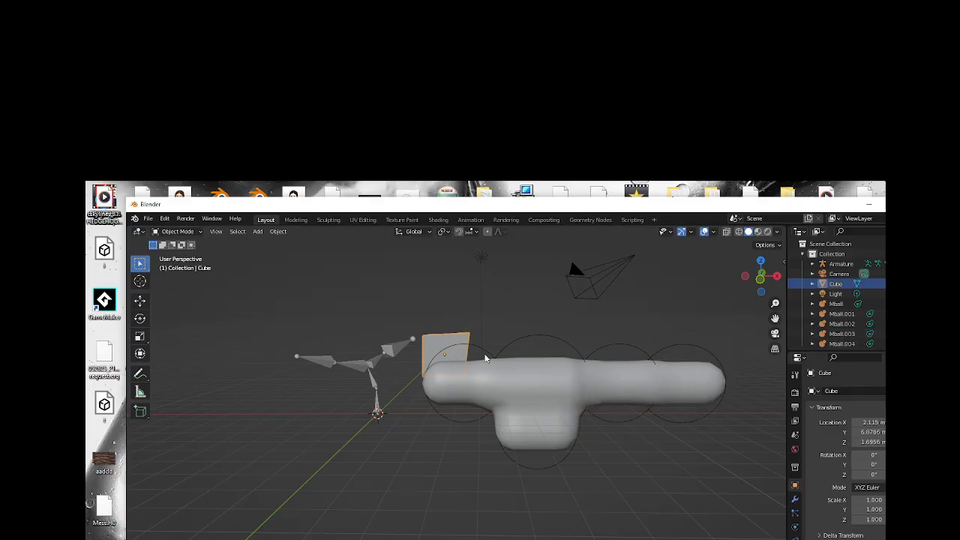
click(483, 360)
click(484, 362)
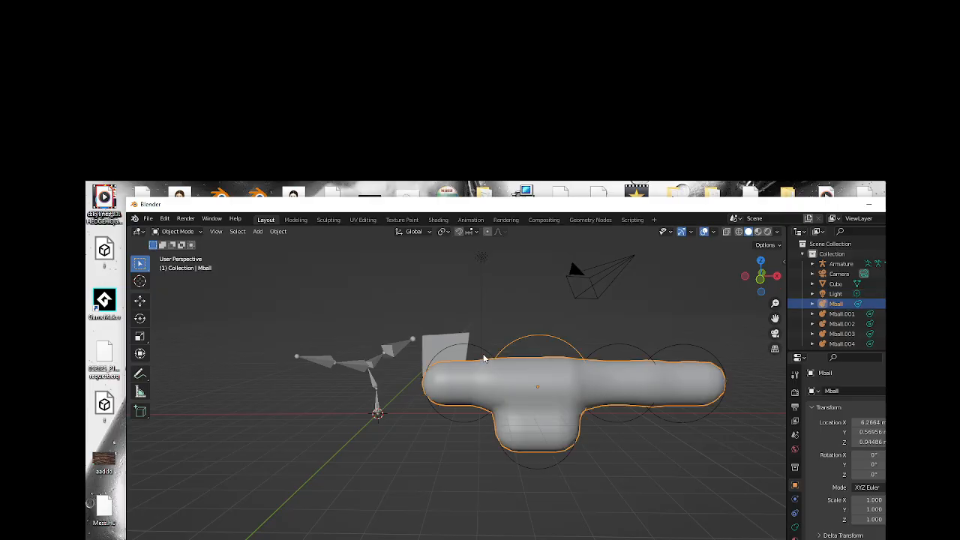
click(484, 362)
click(473, 365)
click(453, 419)
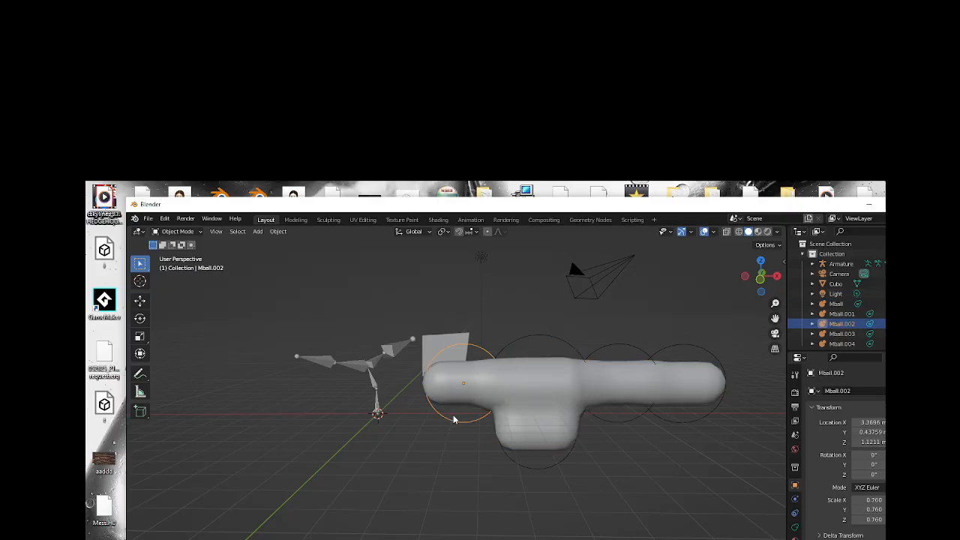
key(shift+d)
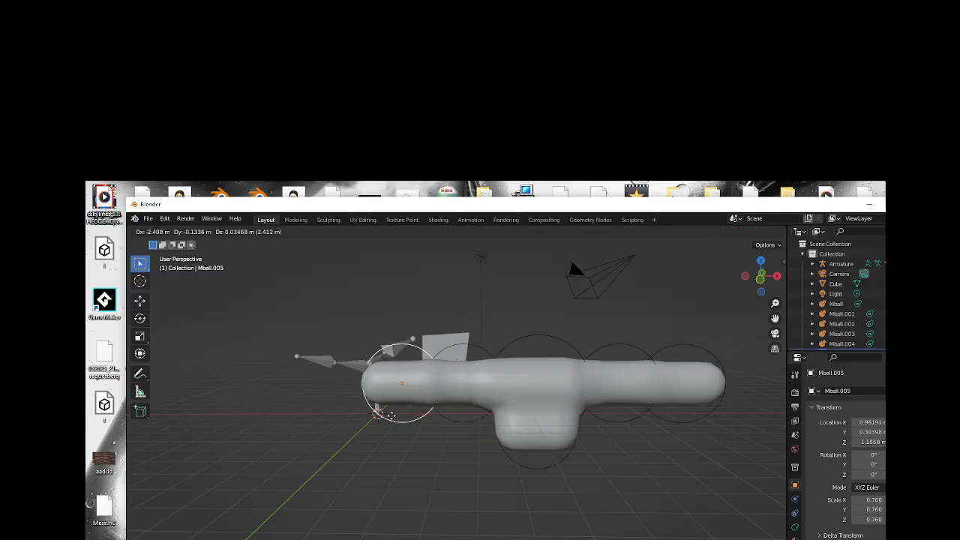
click(391, 419)
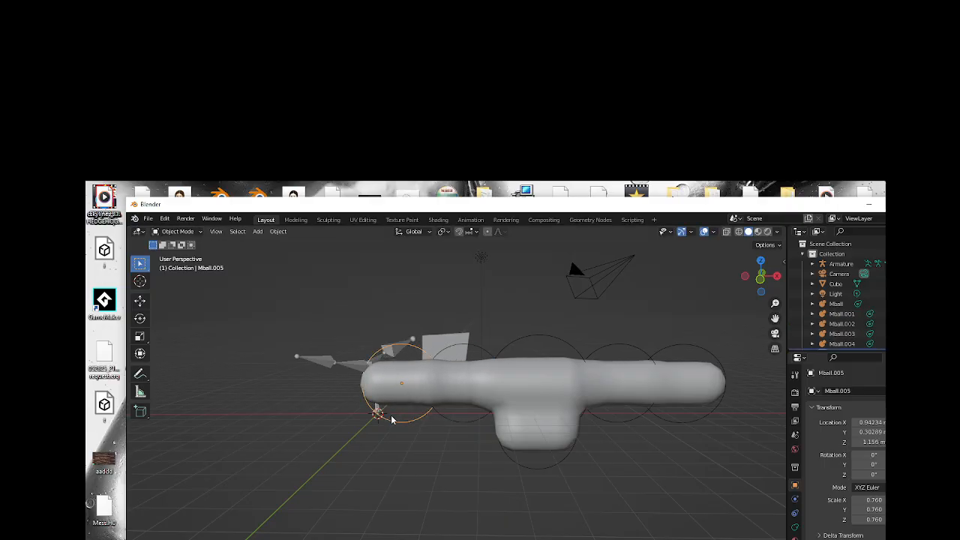
Duplicate the lower torso capsule, rotate the copy into a slanted leg, and place it at about X 4.5 m, Z -2.3 m.
click(534, 465)
key(shift+d)
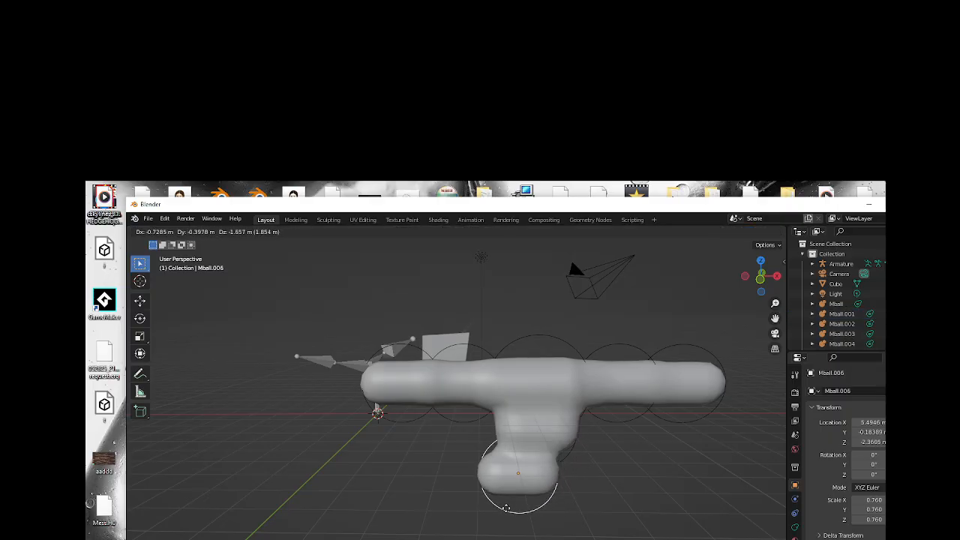
click(523, 492)
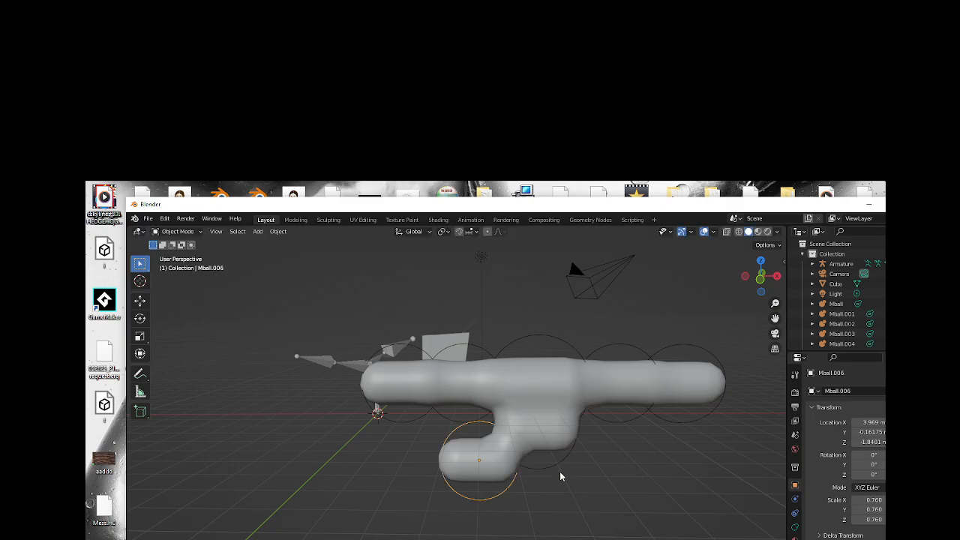
key(r)
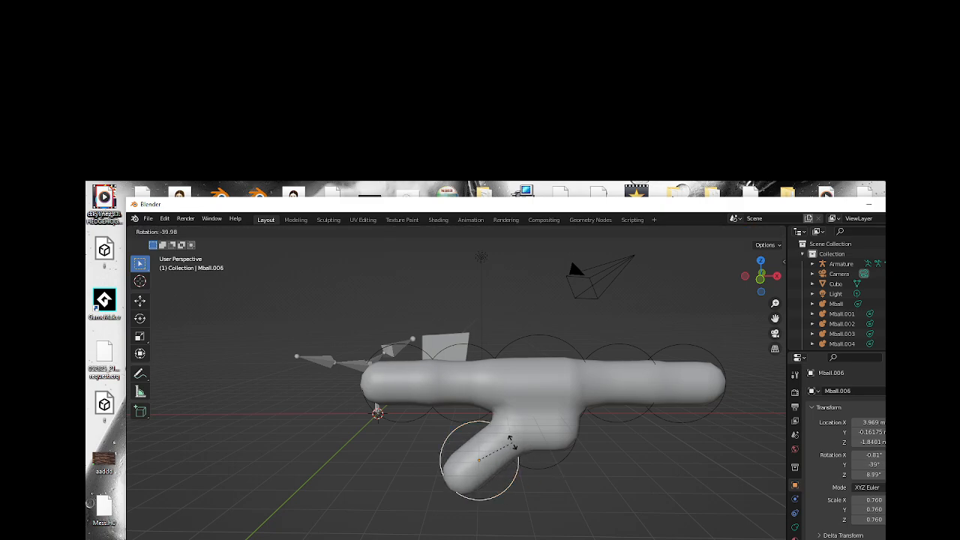
click(431, 510)
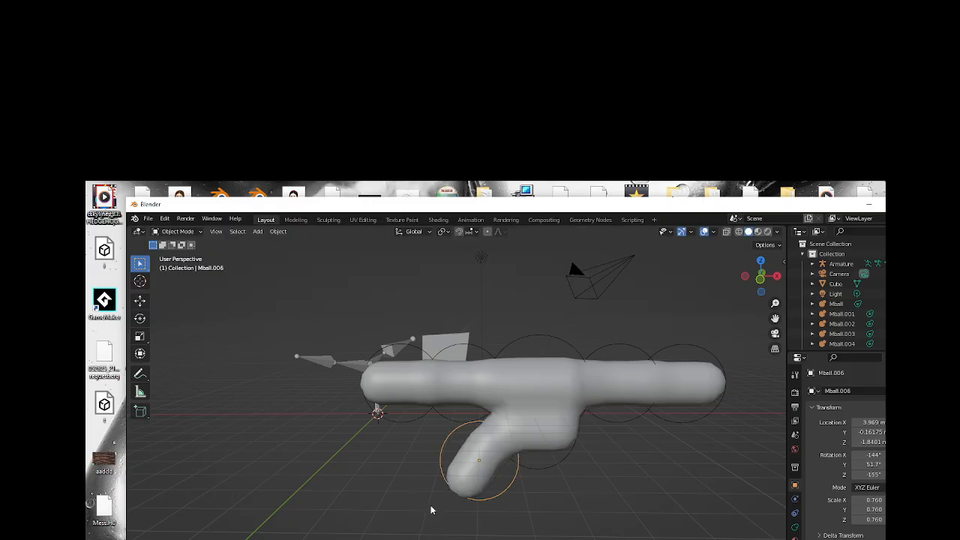
key(g)
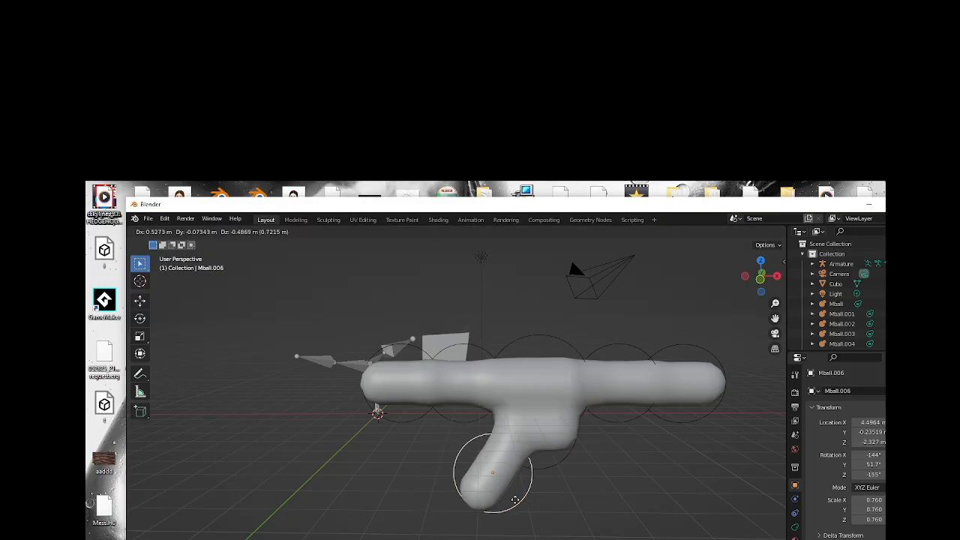
click(516, 504)
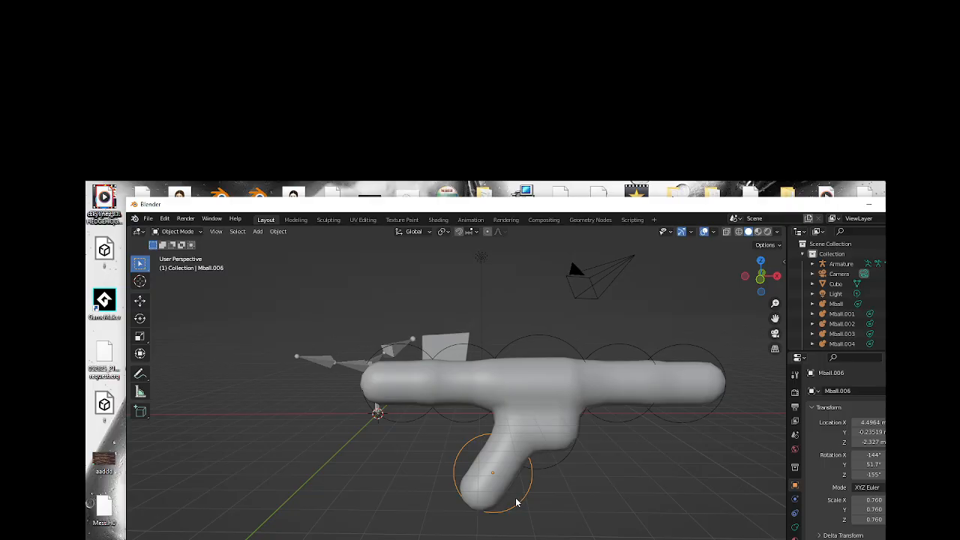
Duplicate the leg to the torso's other side, rotate it to slant the opposite way, and place it at about X 7.9 m, Z -2.4 m.
key(shift+d)
click(606, 492)
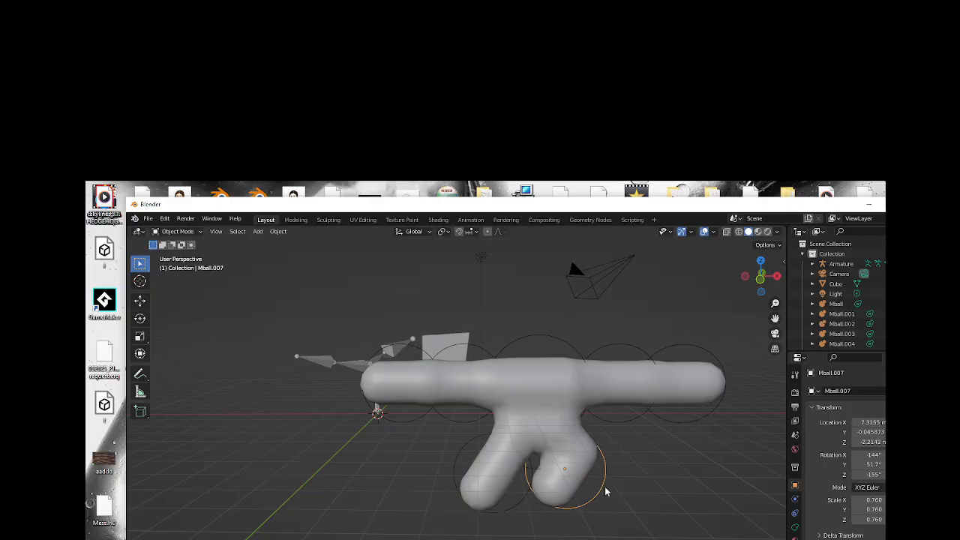
key(r)
click(592, 437)
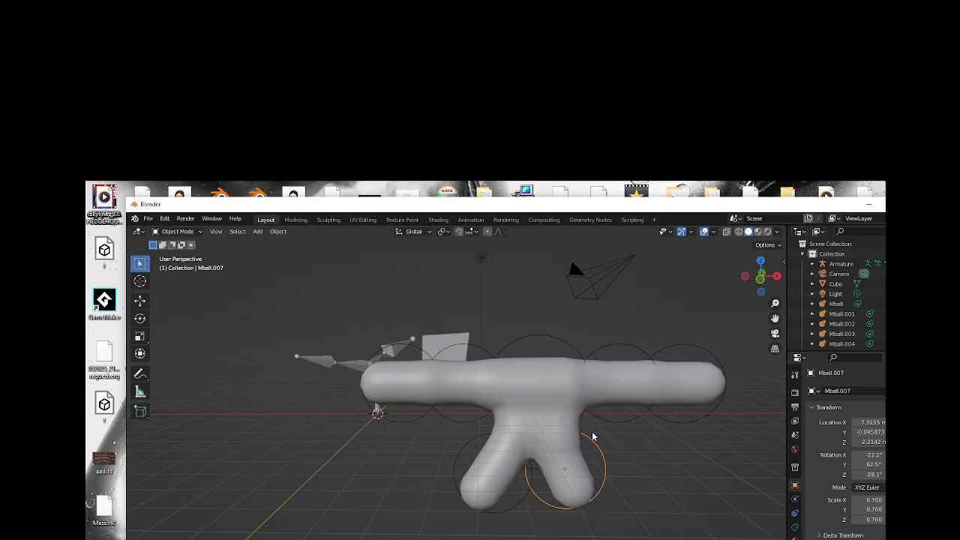
key(g)
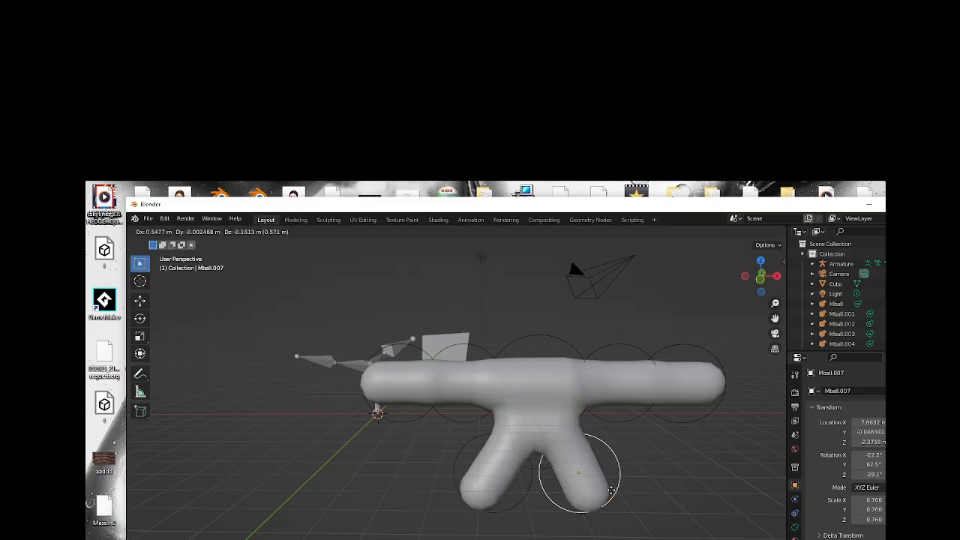
click(611, 490)
Extend both legs by duplicating each leg capsule down along its slant, to about X 8.9 m, Z -4.6 m and X 3.0 m, Z -4.5 m.
key(shift+d)
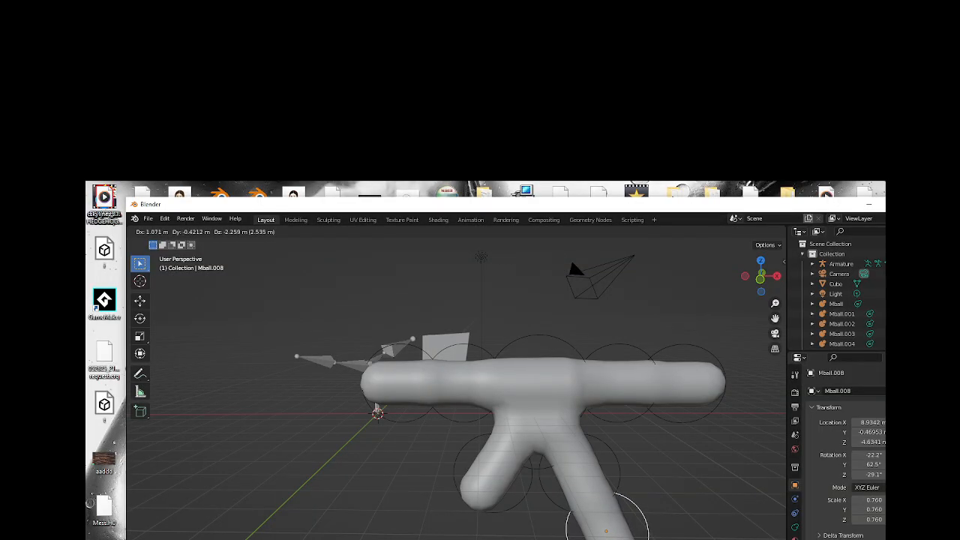
click(634, 538)
click(521, 500)
key(shift+d)
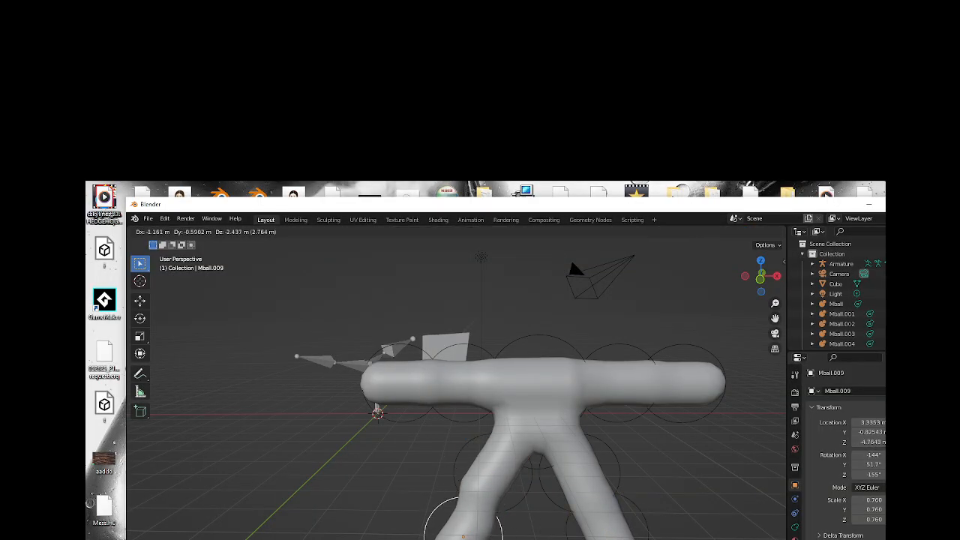
click(484, 538)
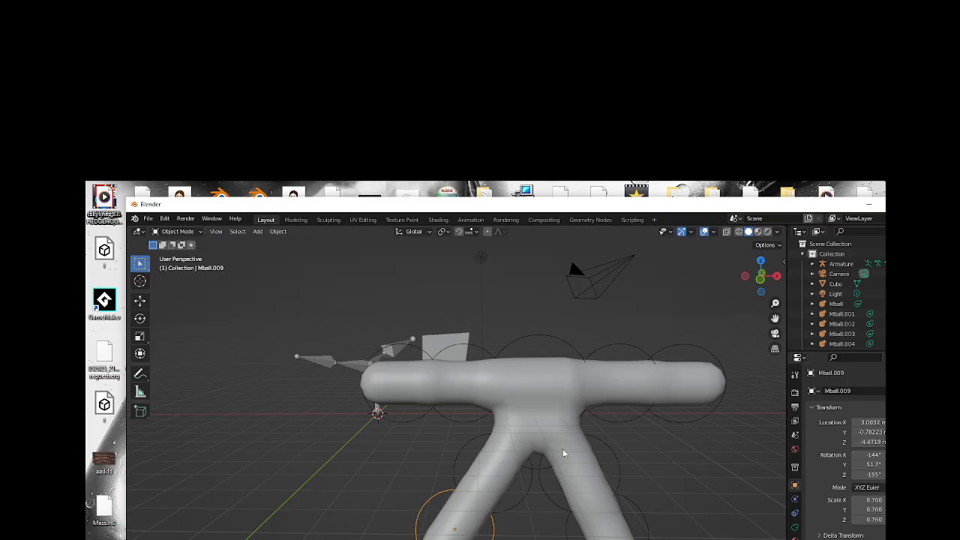
Duplicate the lower leg capsule above the torso as an upright neck at about X 6.3 m, Z 2.4 m, scaled to about 0.62.
key(shift+d)
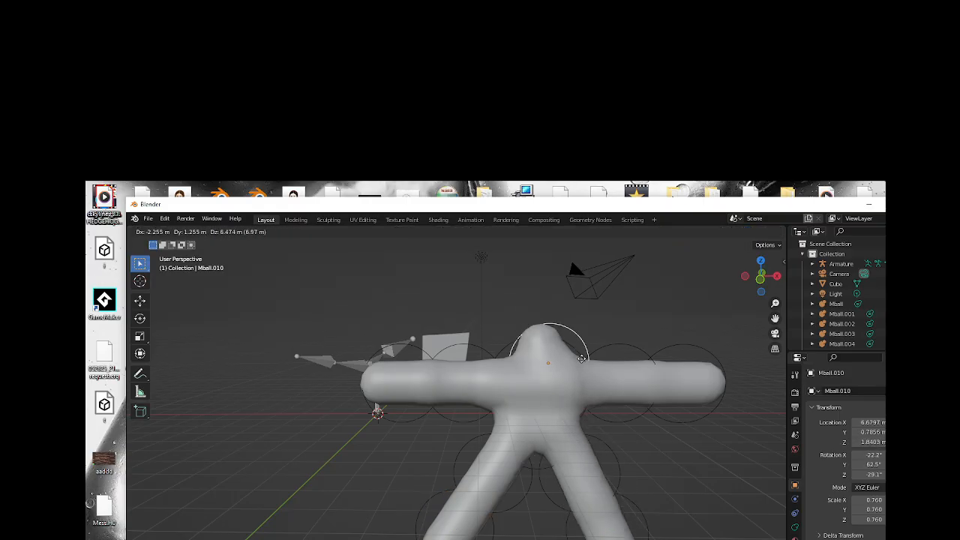
click(564, 351)
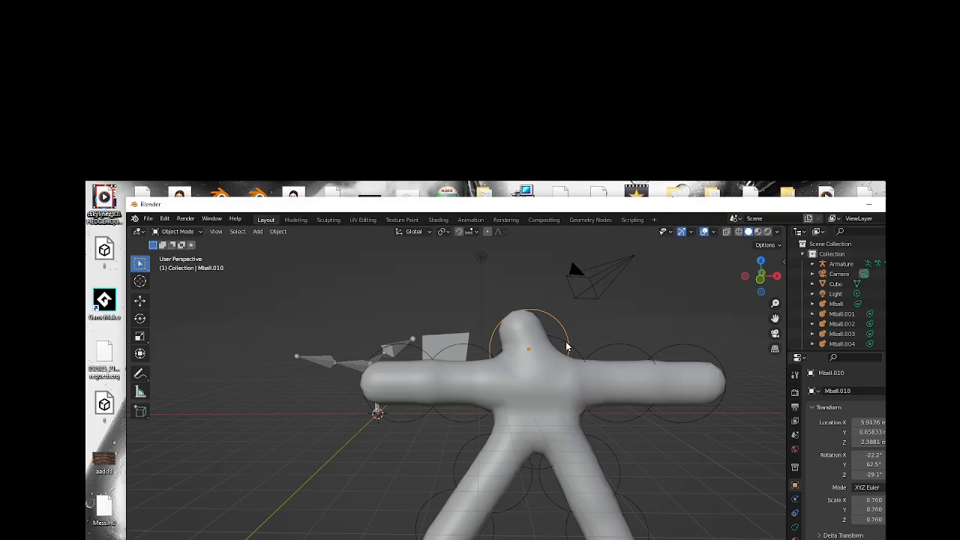
key(r)
click(569, 366)
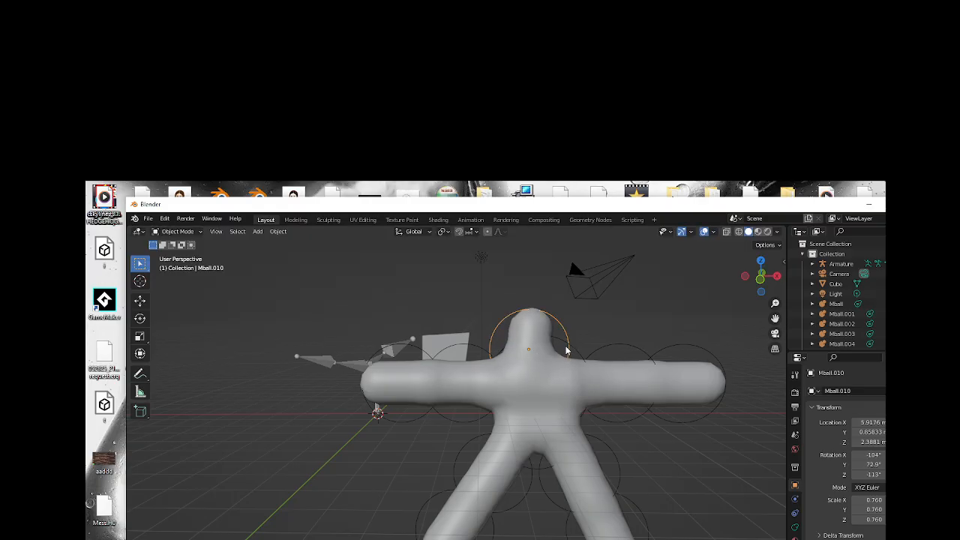
key(g)
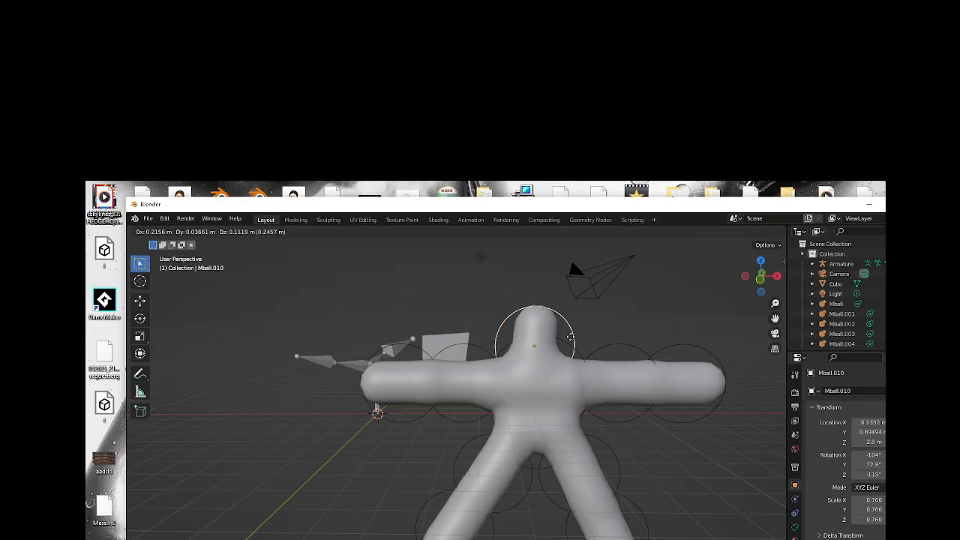
click(577, 343)
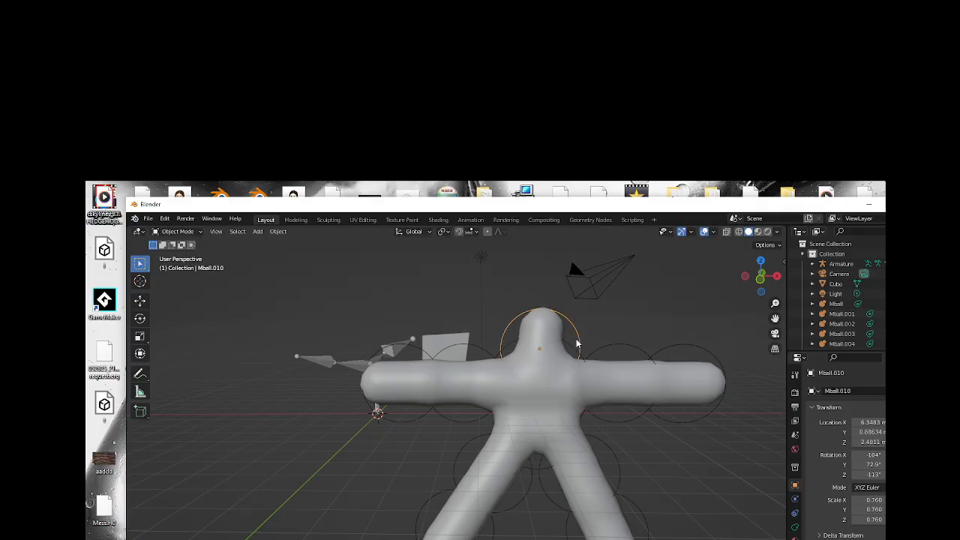
key(s)
click(571, 357)
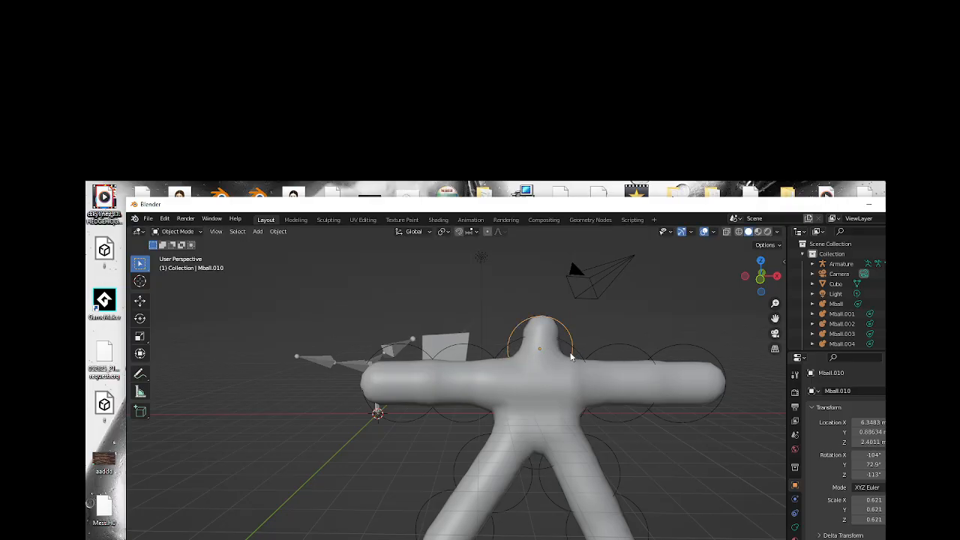
Duplicate the neck capsule upward as a head at about X 6.8 m, Z 3.8 m, and scale it to about 0.87.
drag(758, 283, 805, 285)
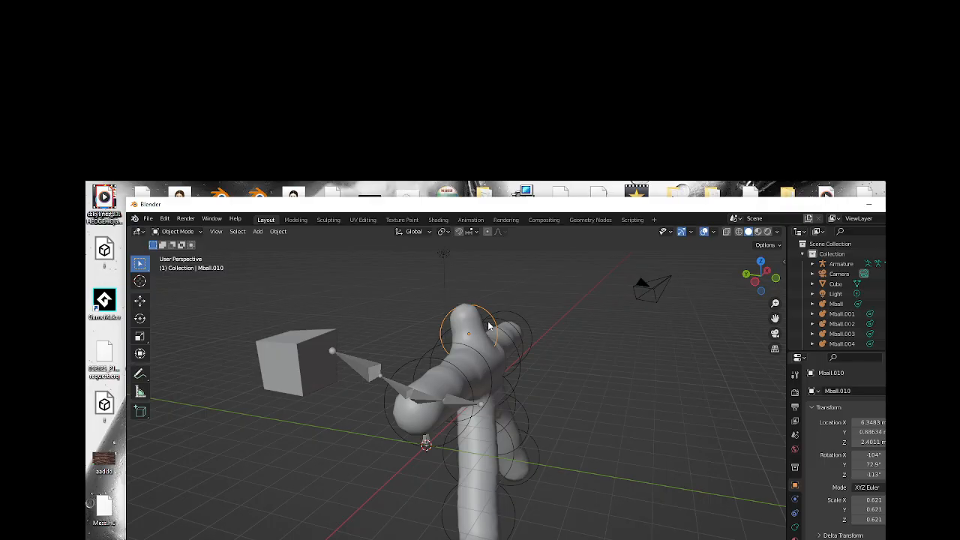
key(shift+d)
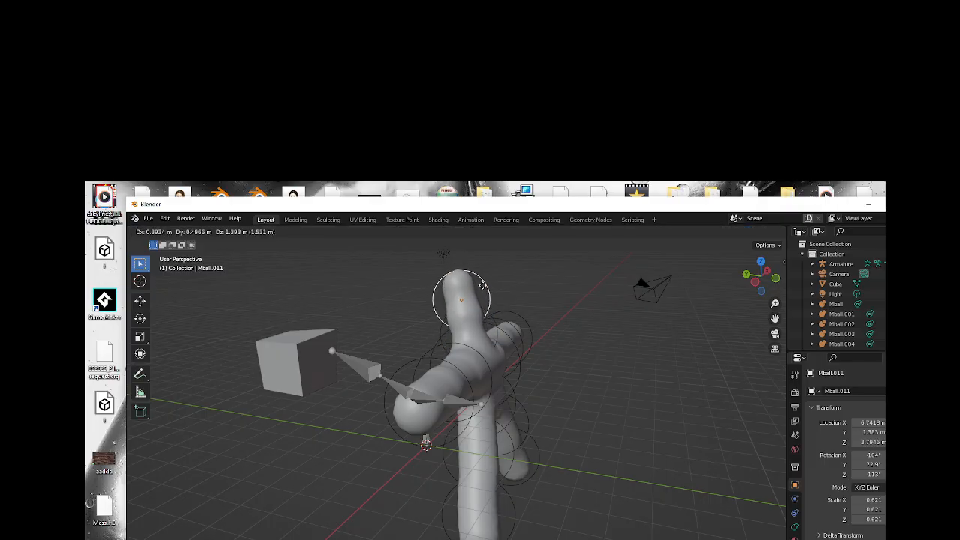
click(483, 286)
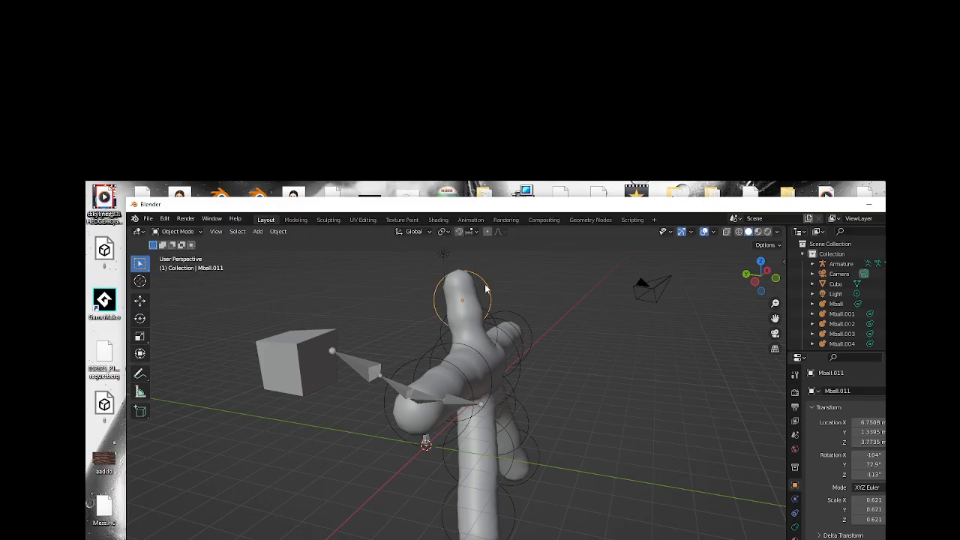
key(s)
click(495, 282)
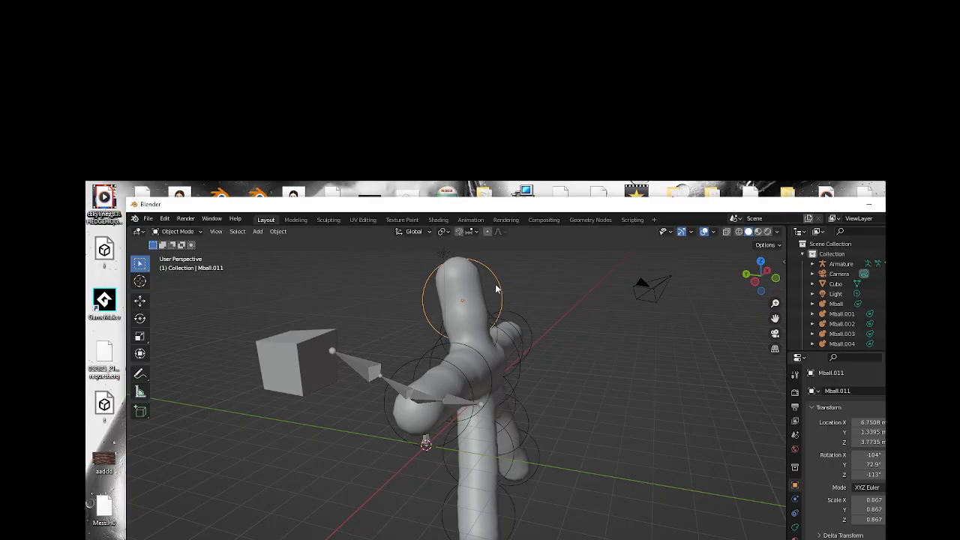
Rotate the head capsule crosswise to the neck, shift it to about Y 2.2 m, Z 3.6 m, and scale it to about 0.84.
key(r)
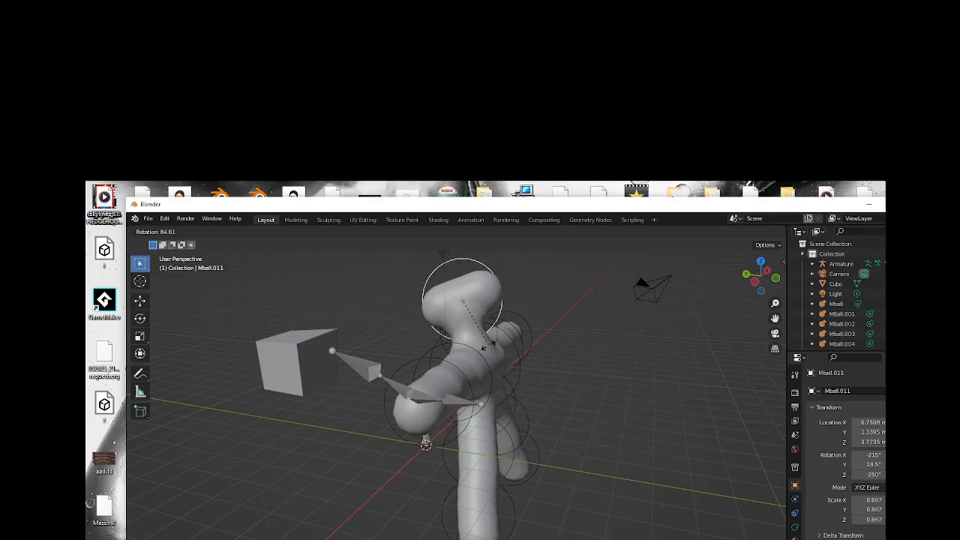
click(484, 349)
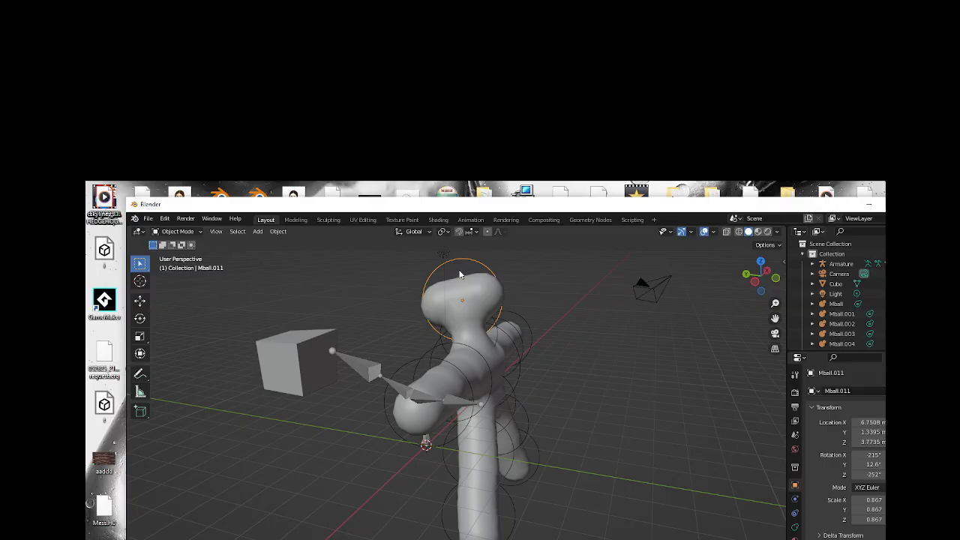
key(g)
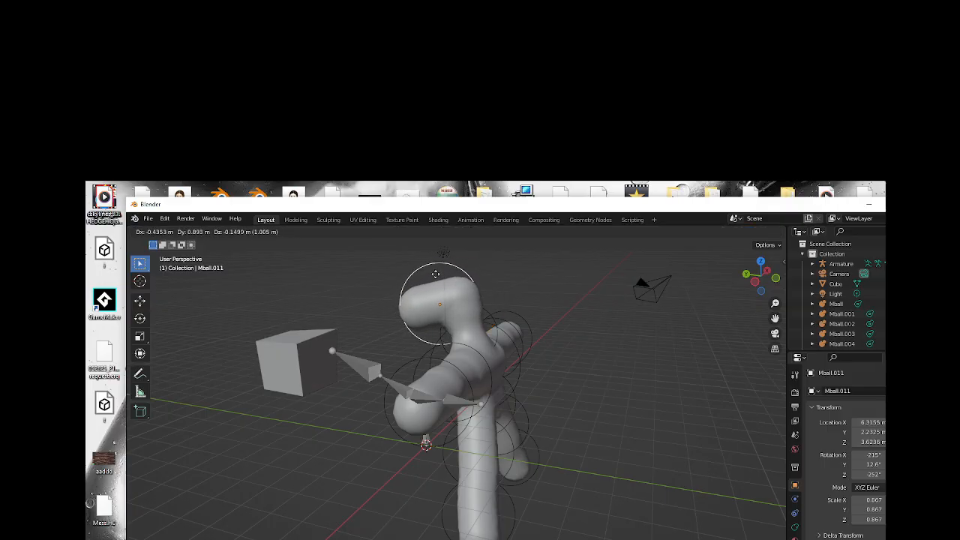
click(437, 276)
key(s)
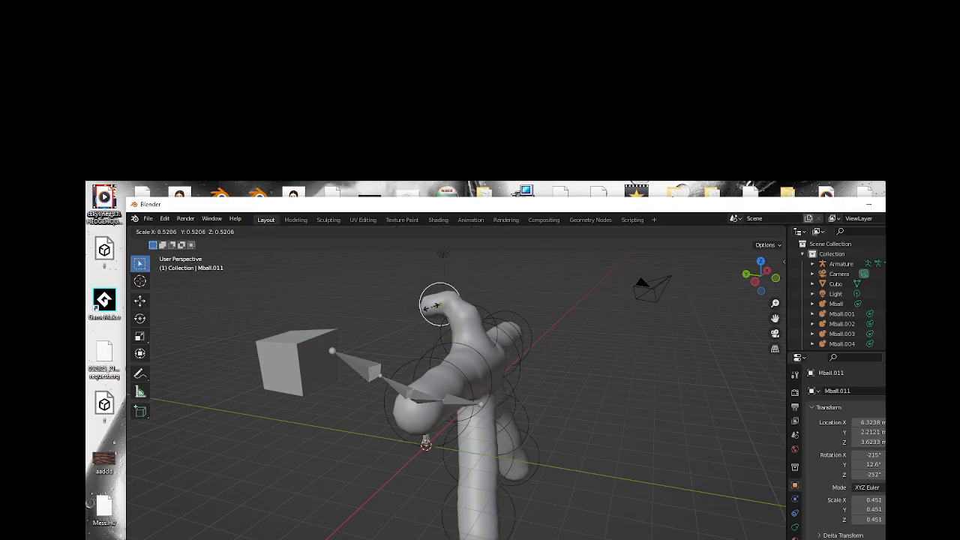
click(423, 314)
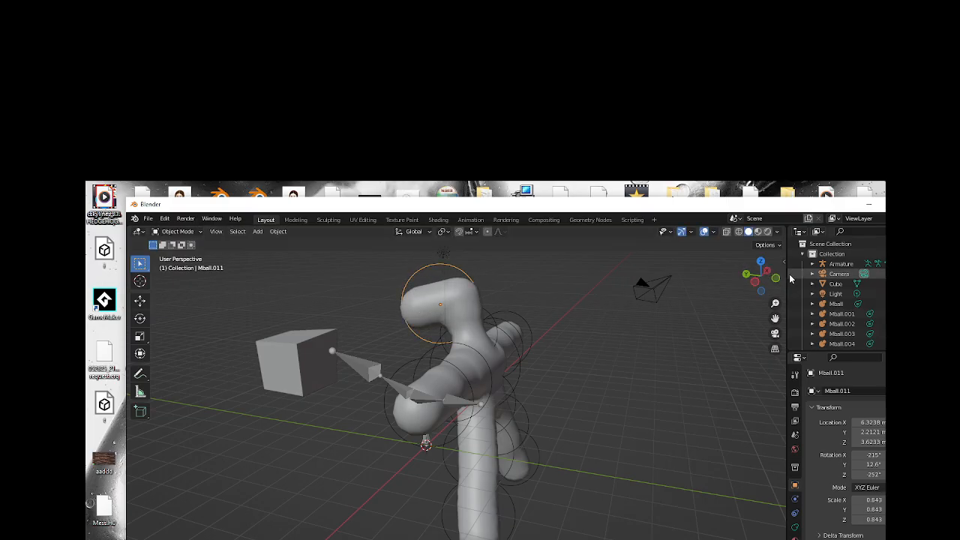
Raise and adjust the head capsule over the neck, placing it at about X 6.2 m, Y 2.1 m, Z 4.1 m.
drag(774, 281, 532, 324)
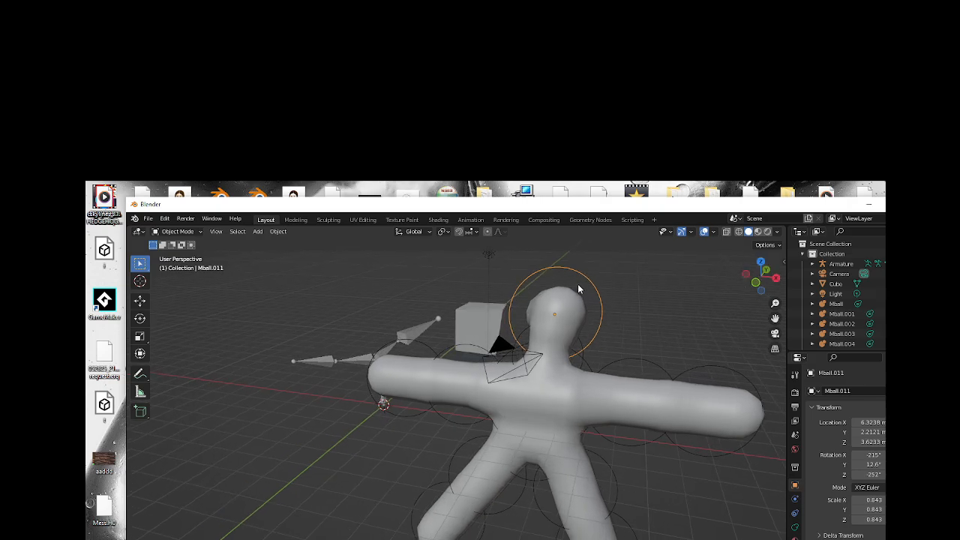
key(g)
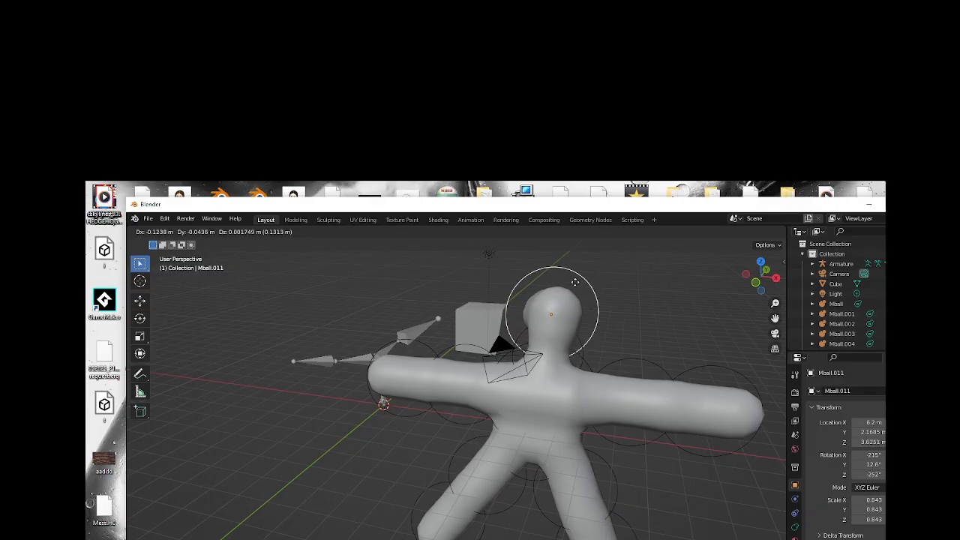
click(590, 274)
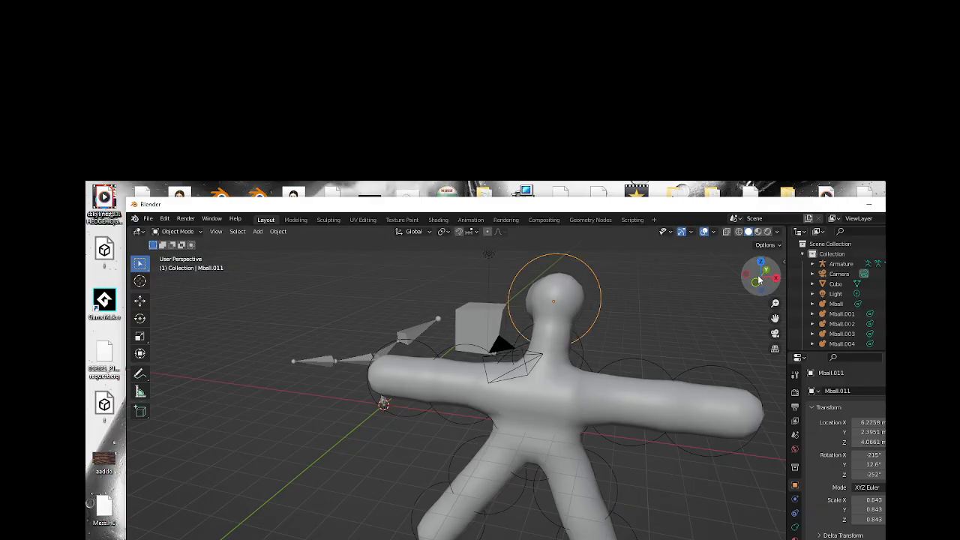
drag(747, 283, 369, 312)
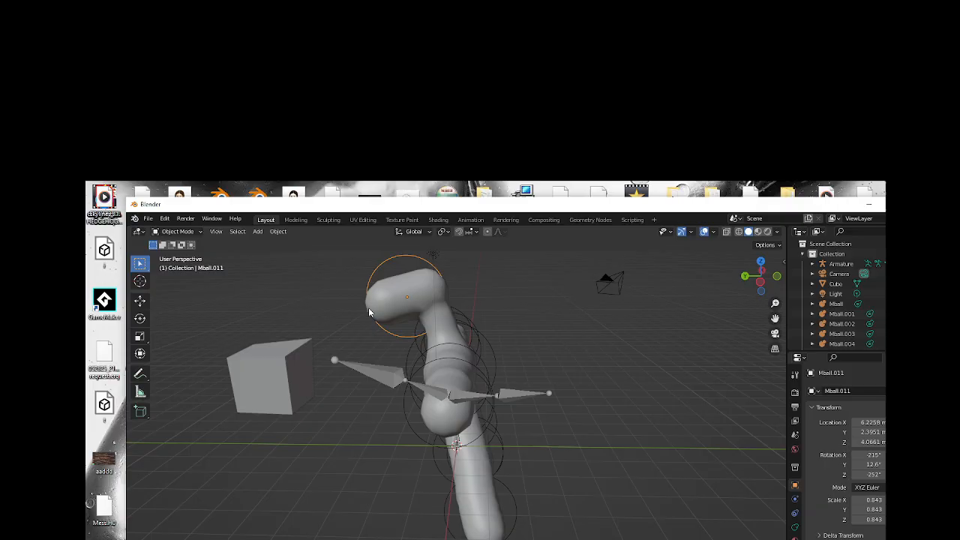
key(g)
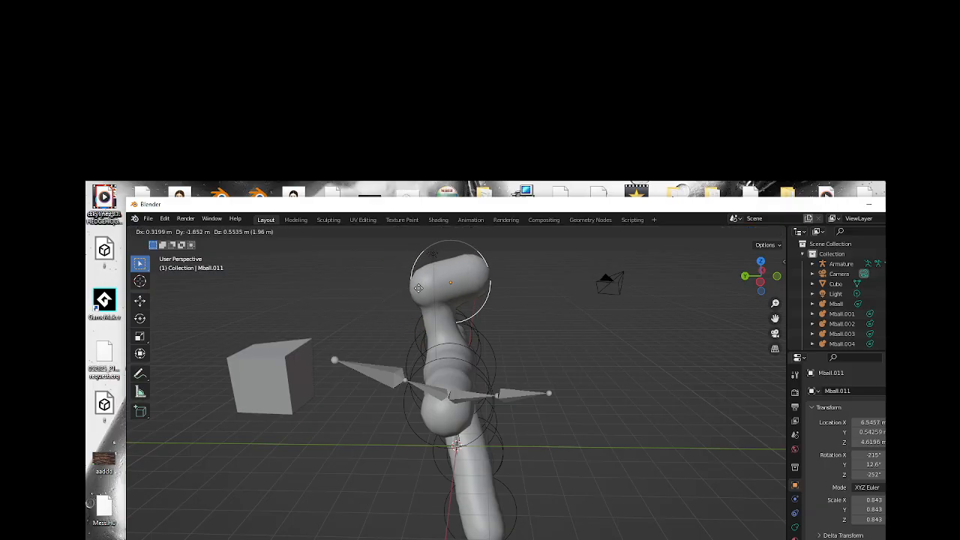
click(381, 306)
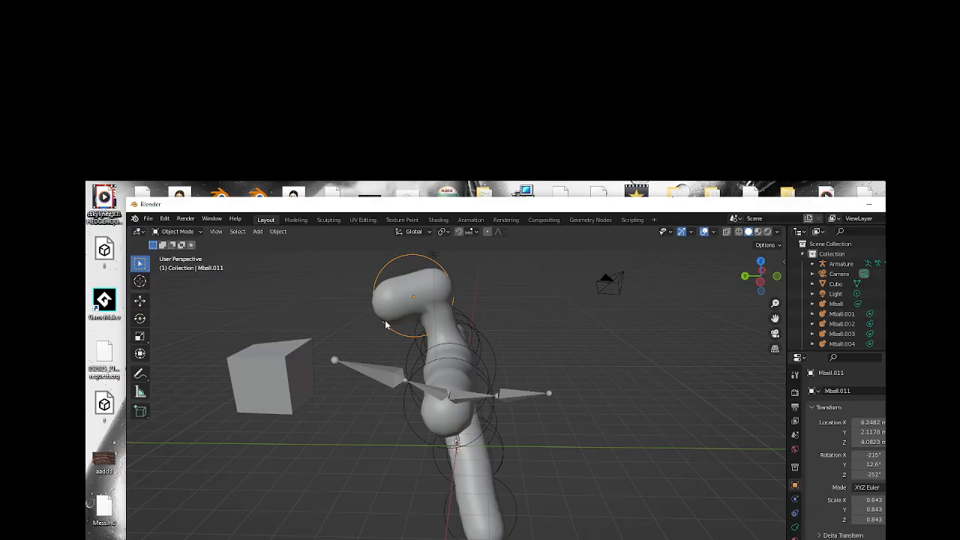
Shrink the head capsule to a scale of about 0.42 and set it on the neck's top at about Y 1.3 m, Z 3.9 m.
key(s)
click(403, 310)
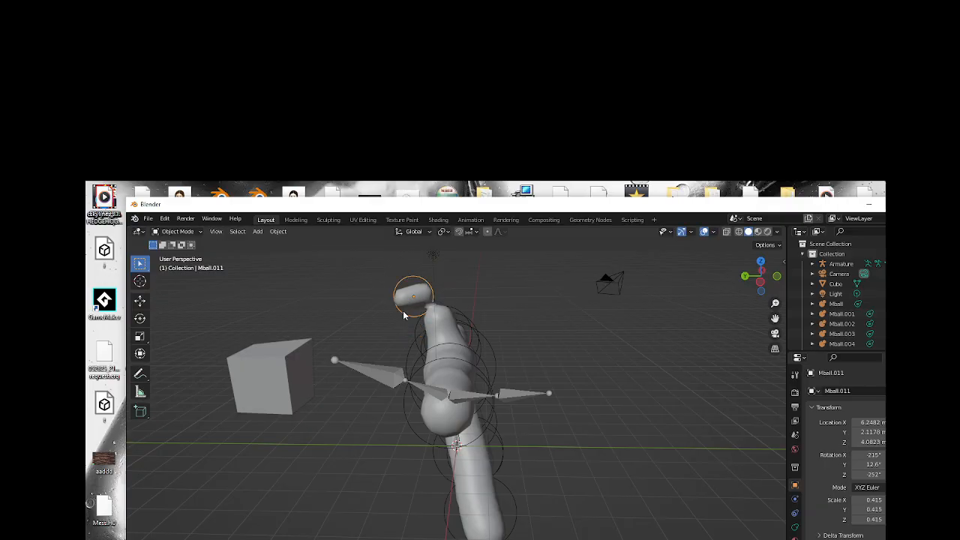
key(g)
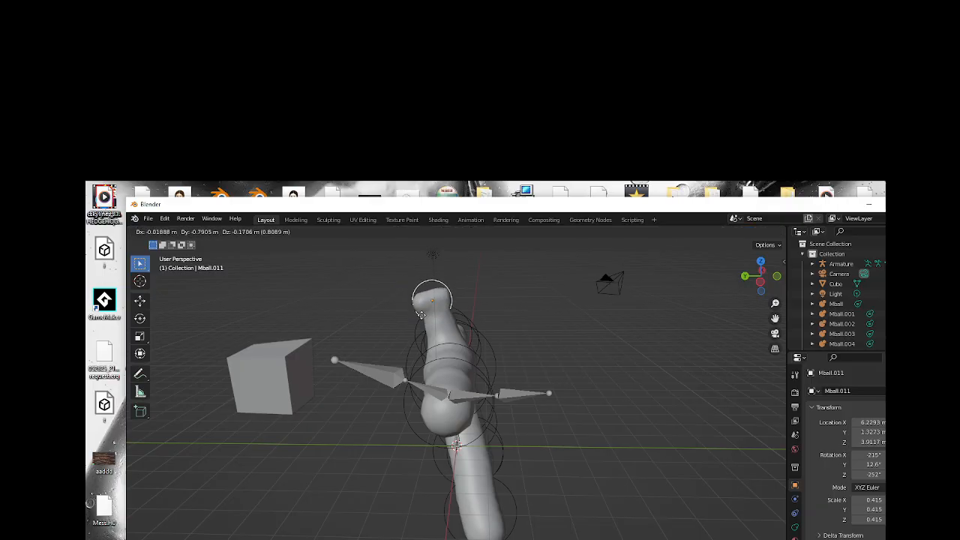
click(422, 316)
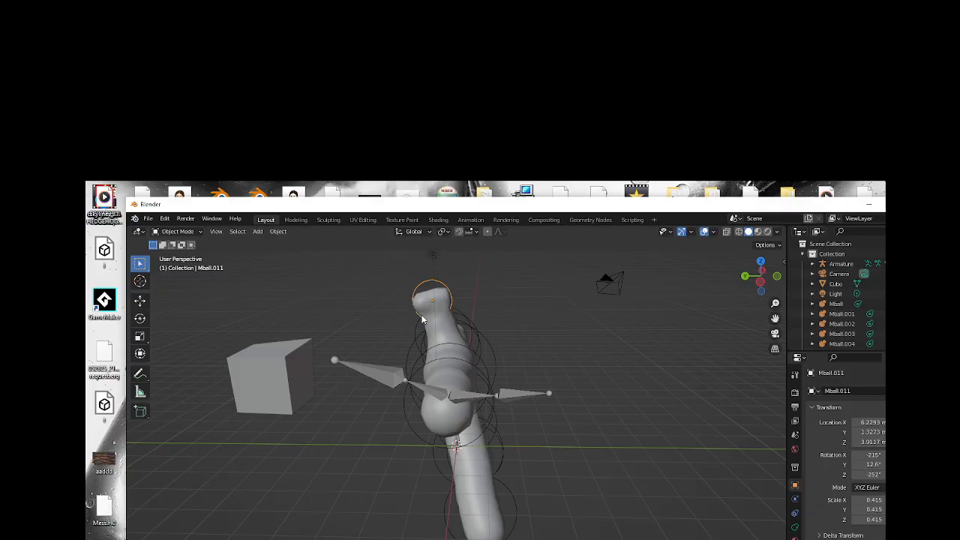
Stack two duplicates of the small head capsule upward, at about Z 4.3 m and Z 4.7 m.
key(shift+d)
click(417, 305)
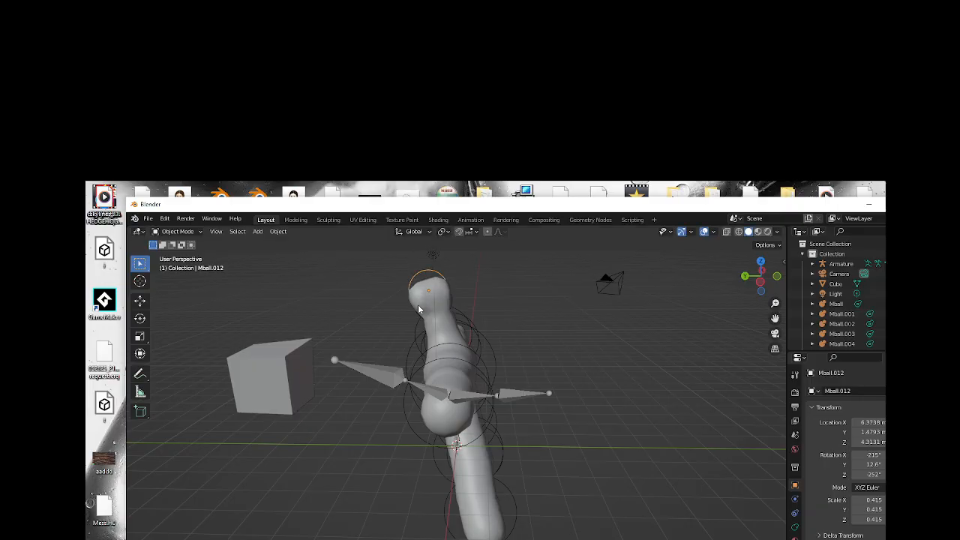
key(shift+d)
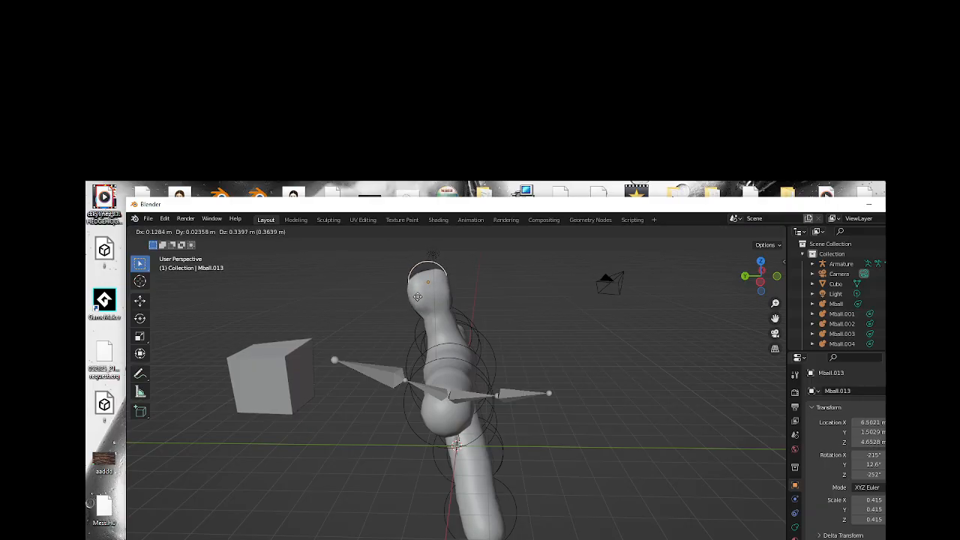
click(417, 297)
Try to build out the front of the head with three more duplicates of the small capsule, between about Z 3.7 m and 4.5 m.
key(shift+d)
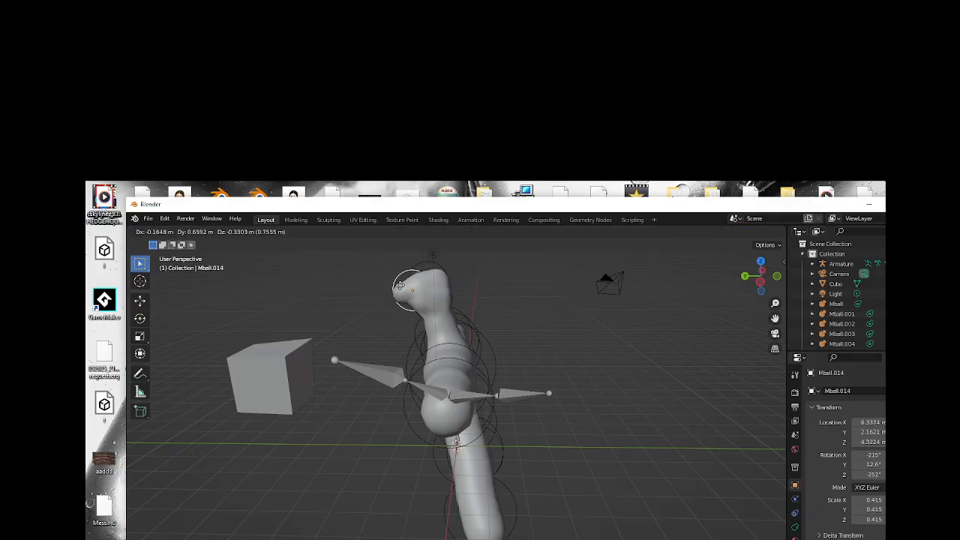
click(401, 287)
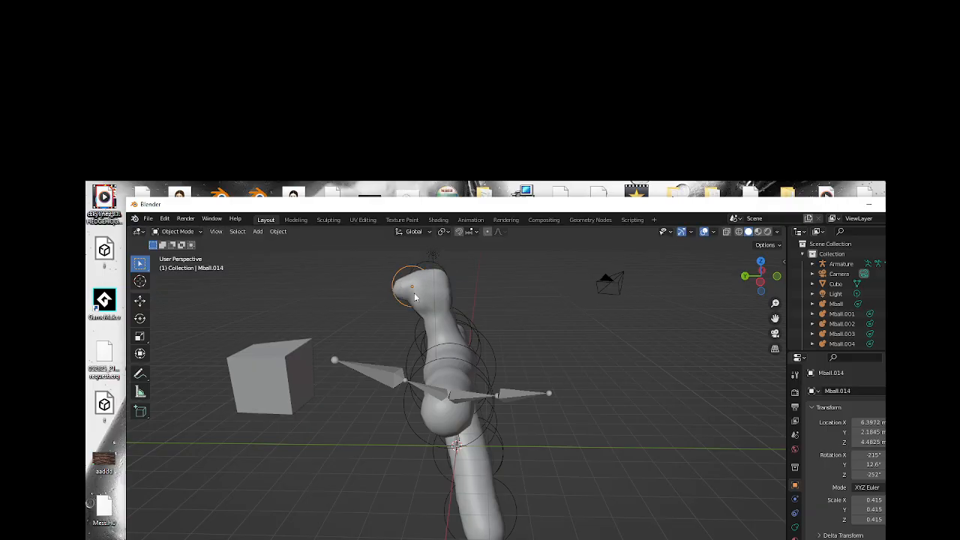
drag(765, 275, 723, 300)
key(shift+d)
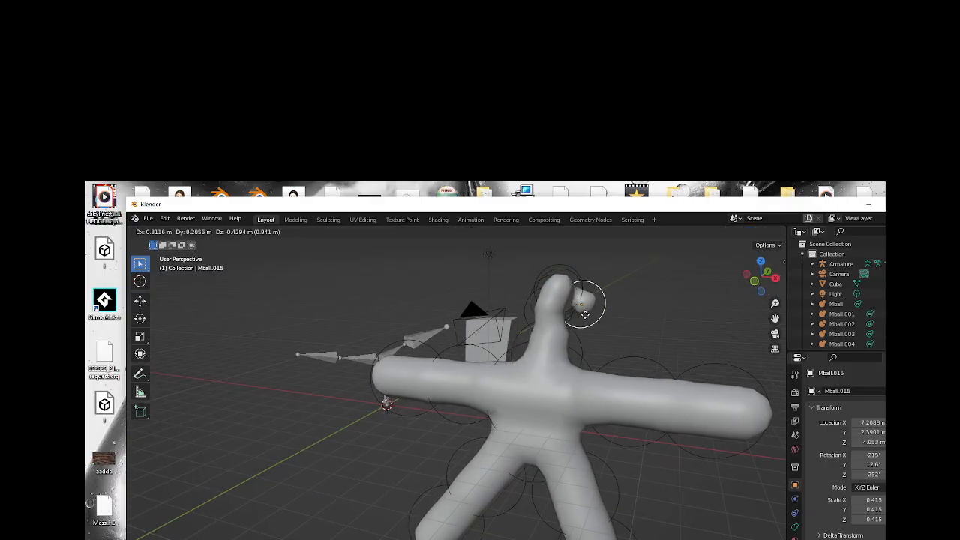
click(567, 325)
key(shift+d)
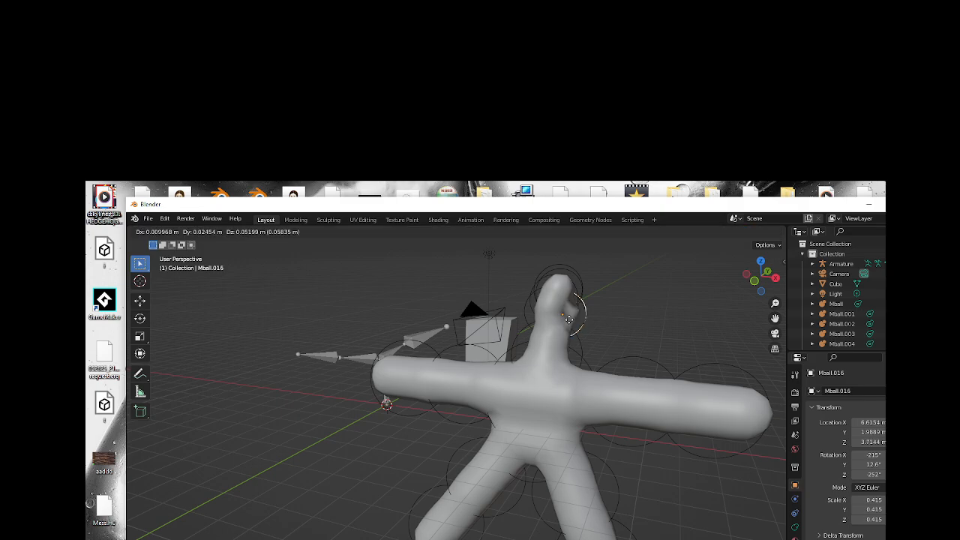
click(575, 300)
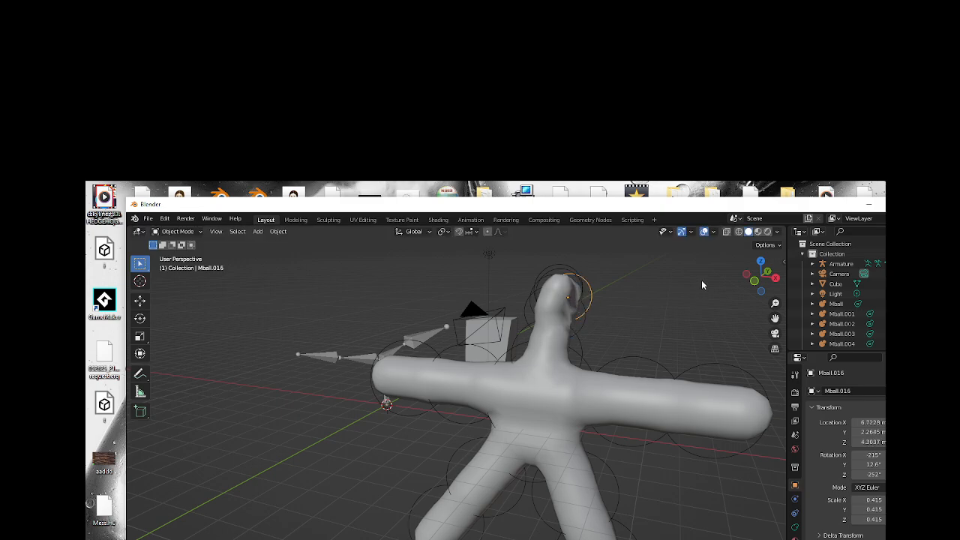
Try to fill out the face with one more small capsule copy and check the head from another angle.
click(557, 304)
click(540, 289)
key(shift+d)
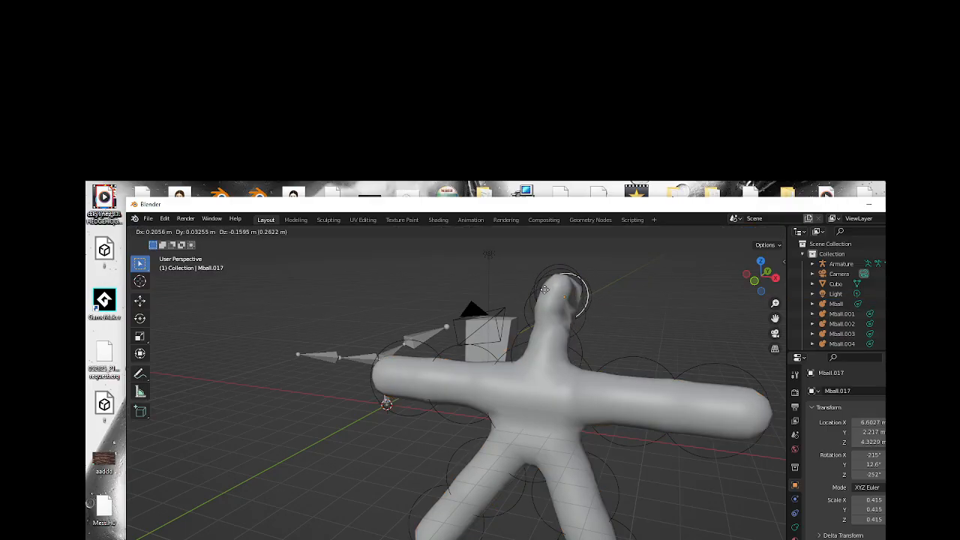
click(571, 305)
click(583, 318)
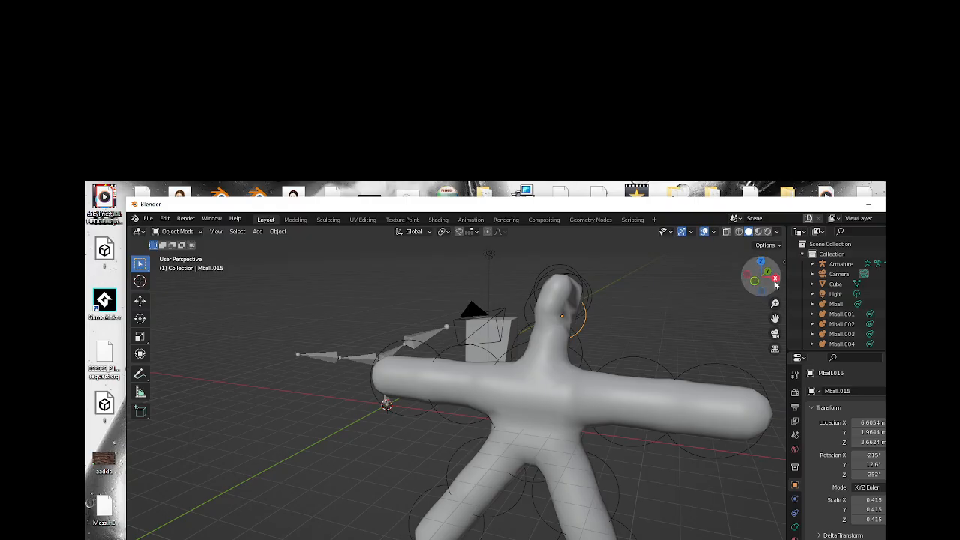
drag(775, 285, 709, 288)
drag(761, 278, 724, 307)
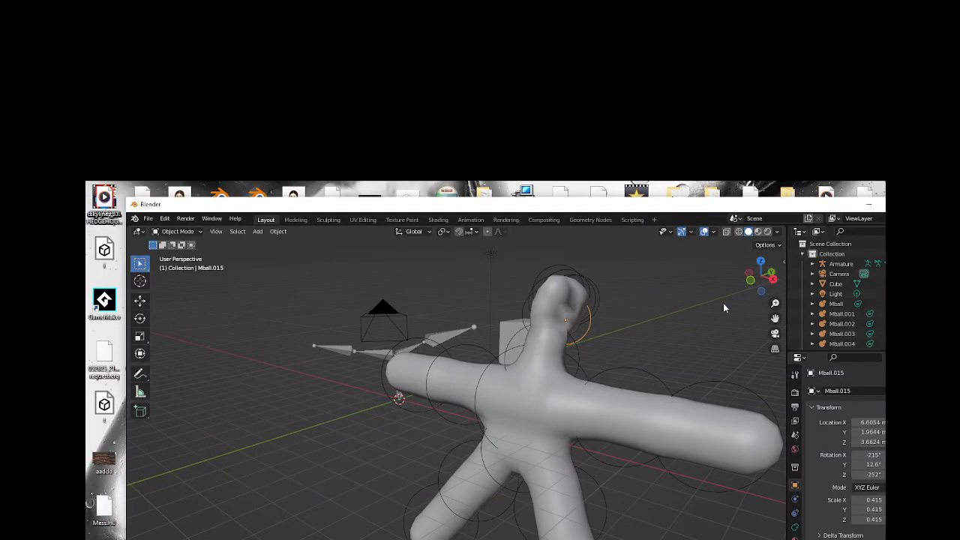
Undo the capsule copies added to the front of the head, back to the stacked copy at about Z 4.7 m.
key(ctrl+z)
key(ctrl+z)
key(ctrl+z)
key(ctrl+z)
key(ctrl+z)
key(ctrl+z)
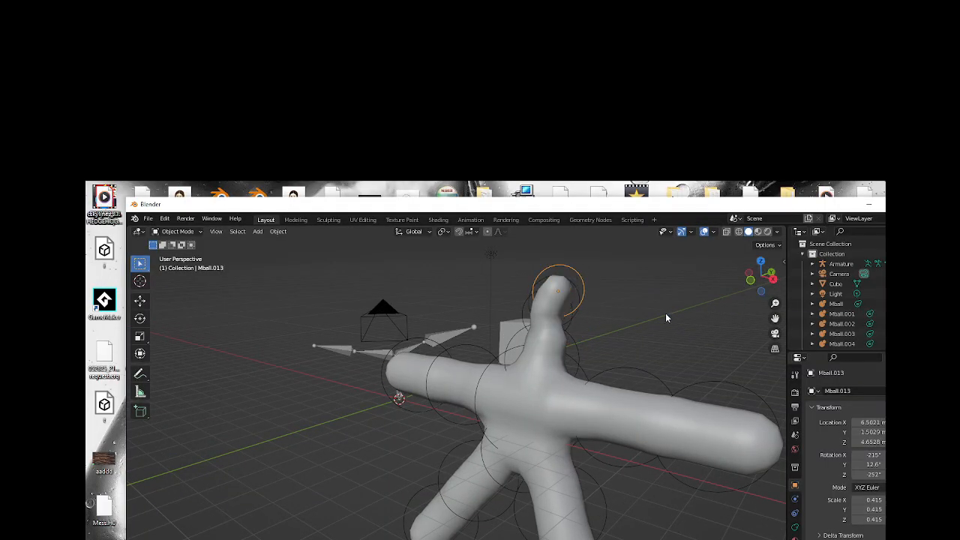
Undo the stacked small capsules, back to the single larger head capsule at scale 0.843.
key(ctrl+z)
key(ctrl+z)
key(ctrl+z)
key(ctrl+z)
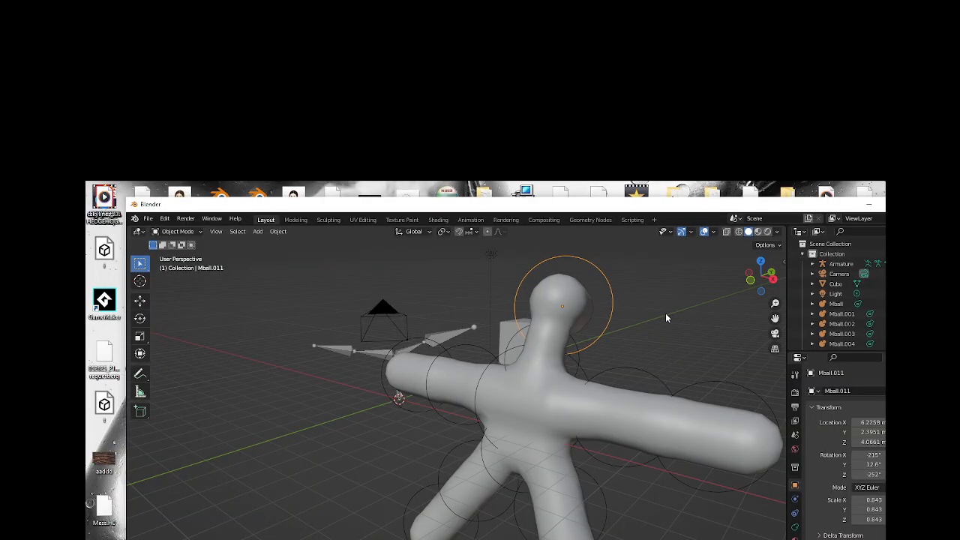
Raise the head capsule over the neck to about Z 4.3 m and scale it down to about 0.66.
drag(761, 279, 744, 289)
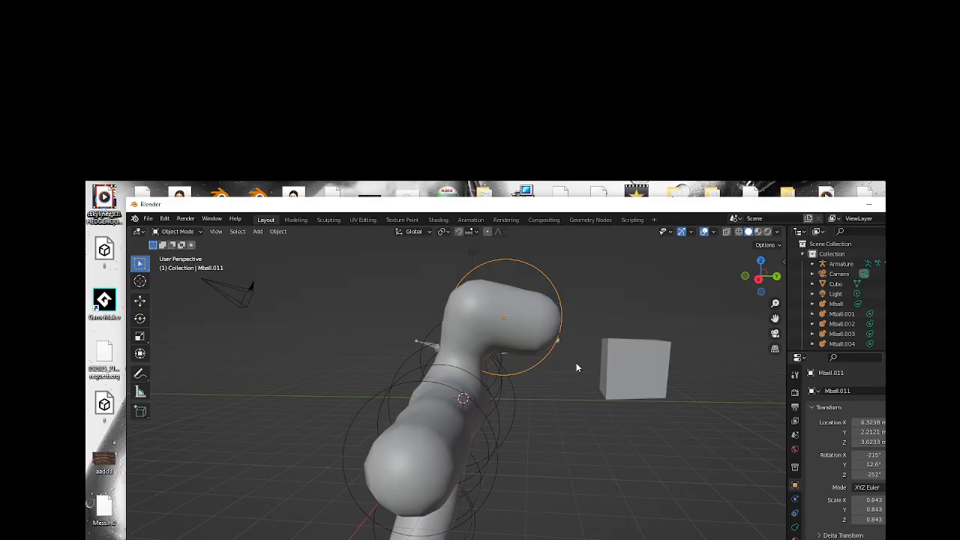
key(g)
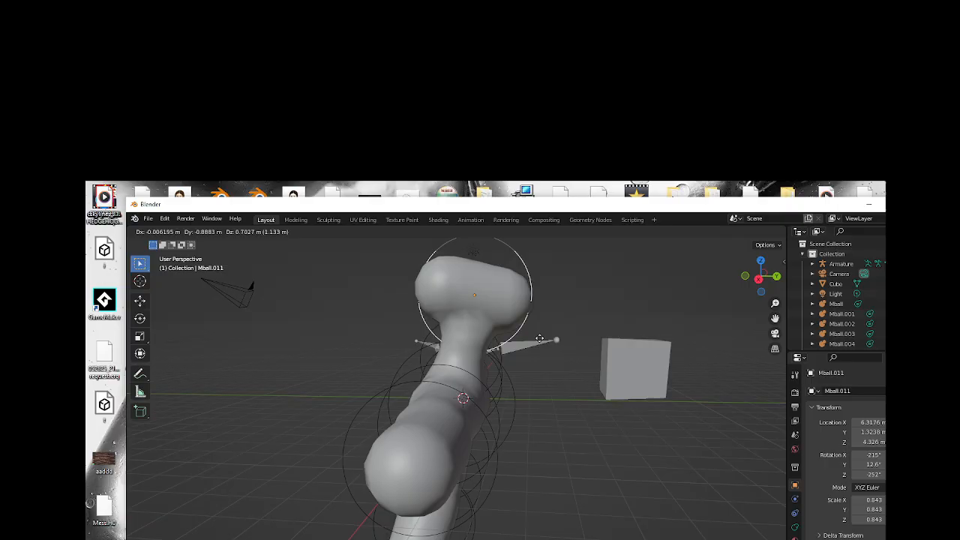
click(539, 339)
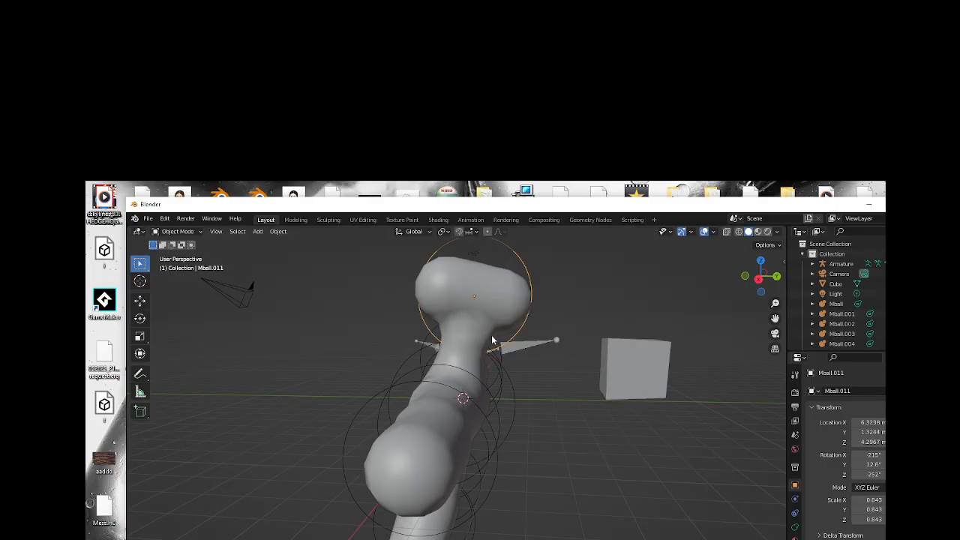
key(s)
click(451, 312)
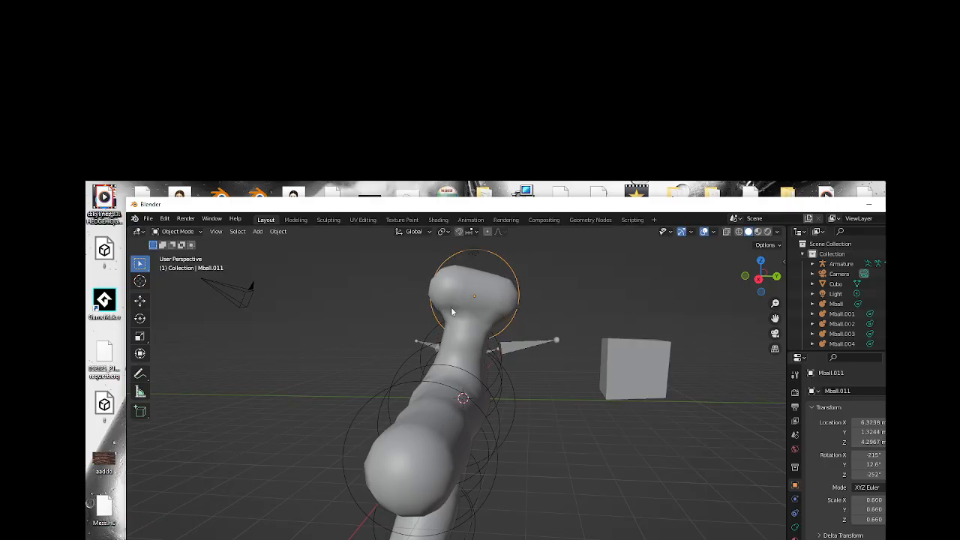
Tilt the head capsule to about -220°, -13°, -247° and reposition it on the neck at about Z 4.3 m.
key(g)
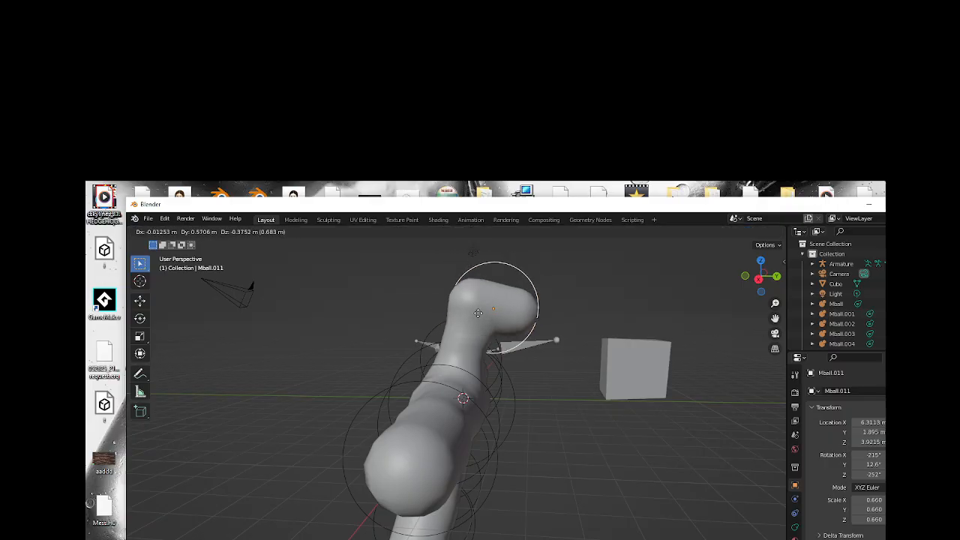
click(478, 313)
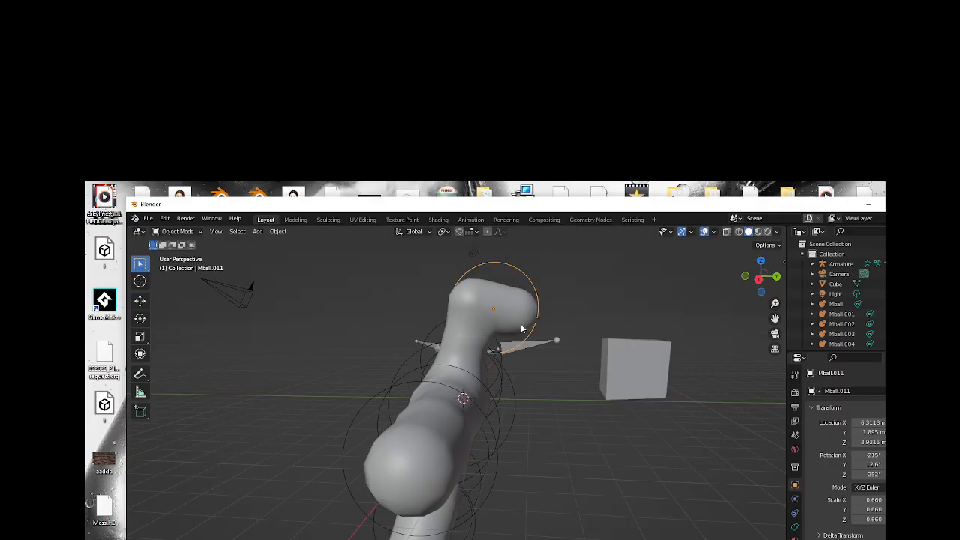
key(r)
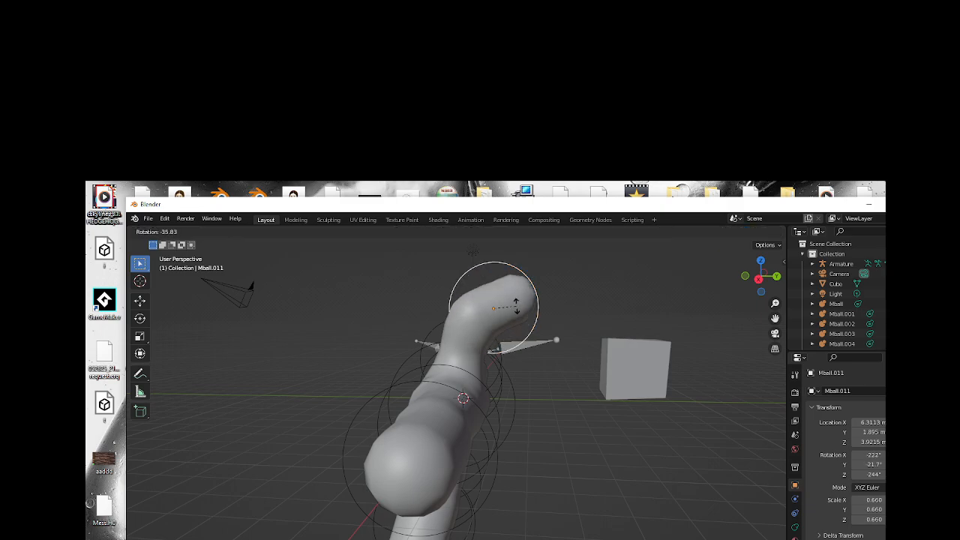
click(514, 315)
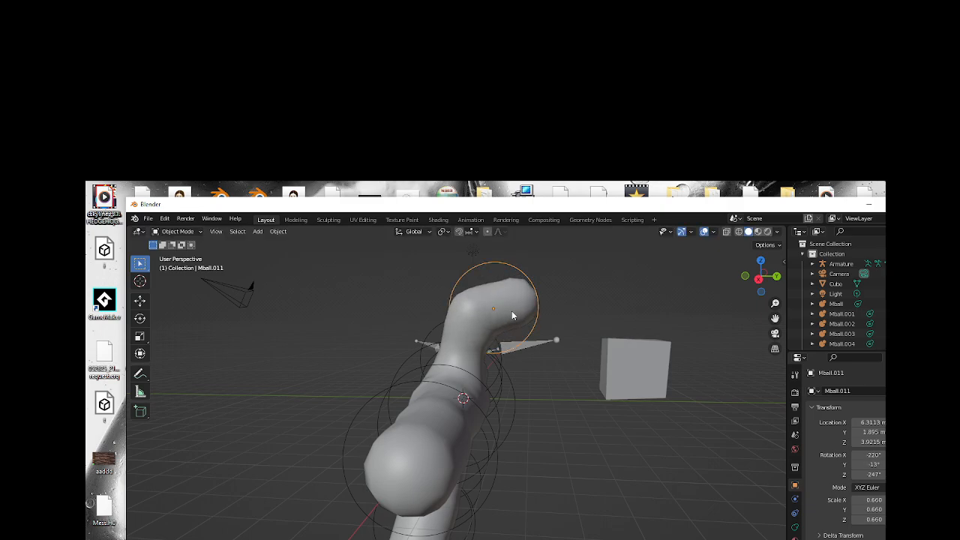
key(g)
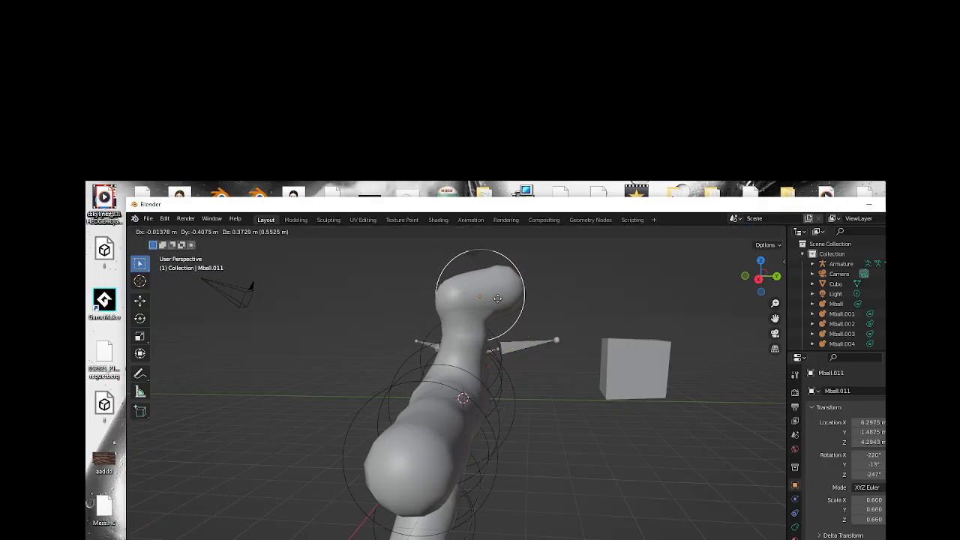
click(503, 307)
Duplicate the head capsule, rotate the copy upright to about -288°, -67.3°, -177°, and place it above the neck at about Z 3.9 m.
key(shift+d)
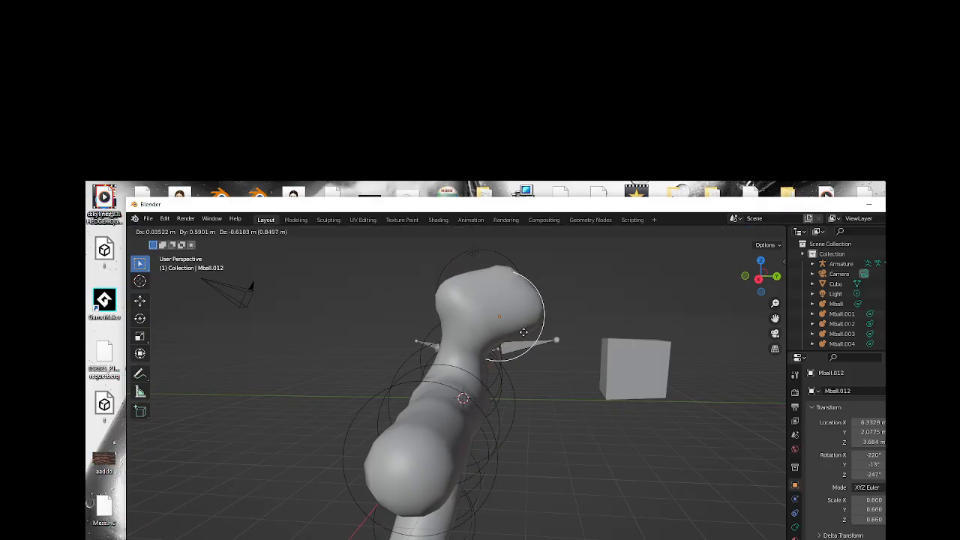
click(524, 337)
key(g)
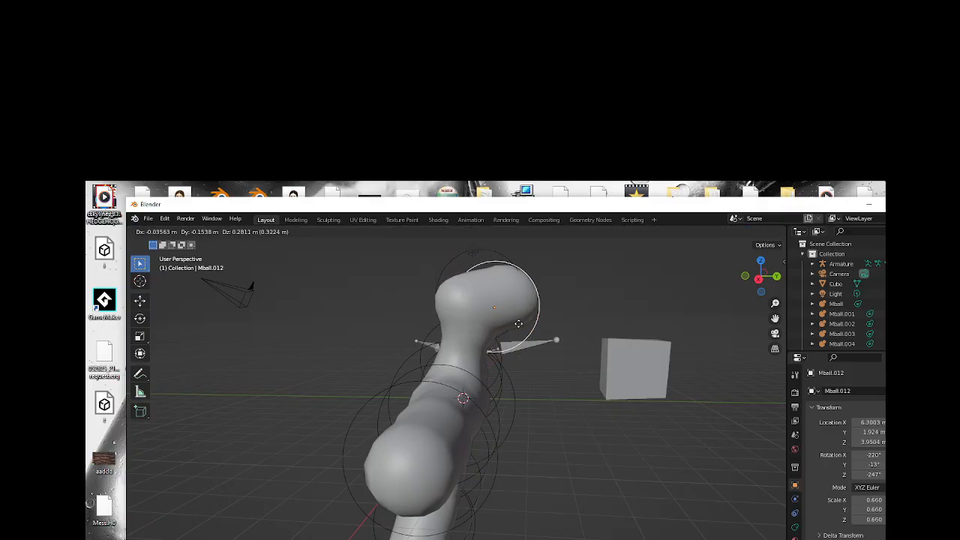
click(519, 338)
key(r)
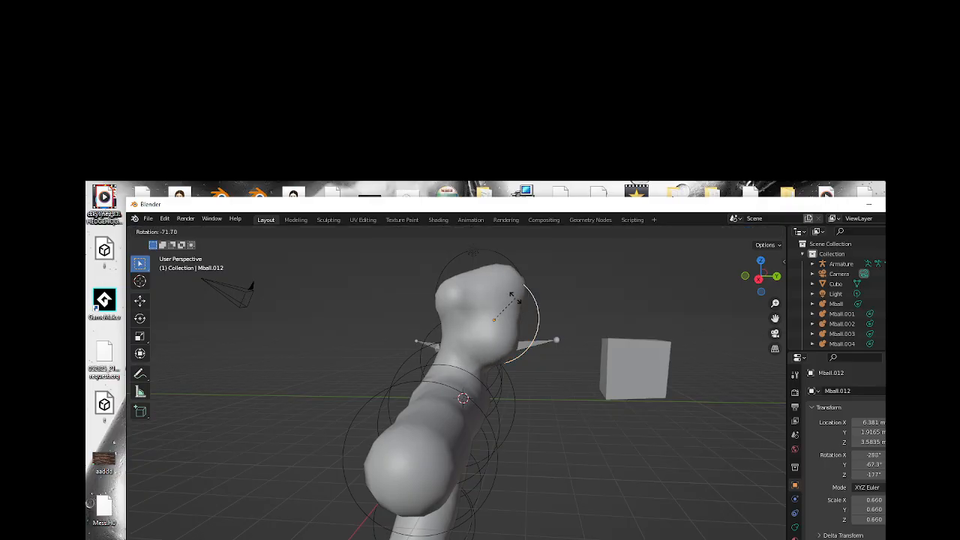
click(513, 298)
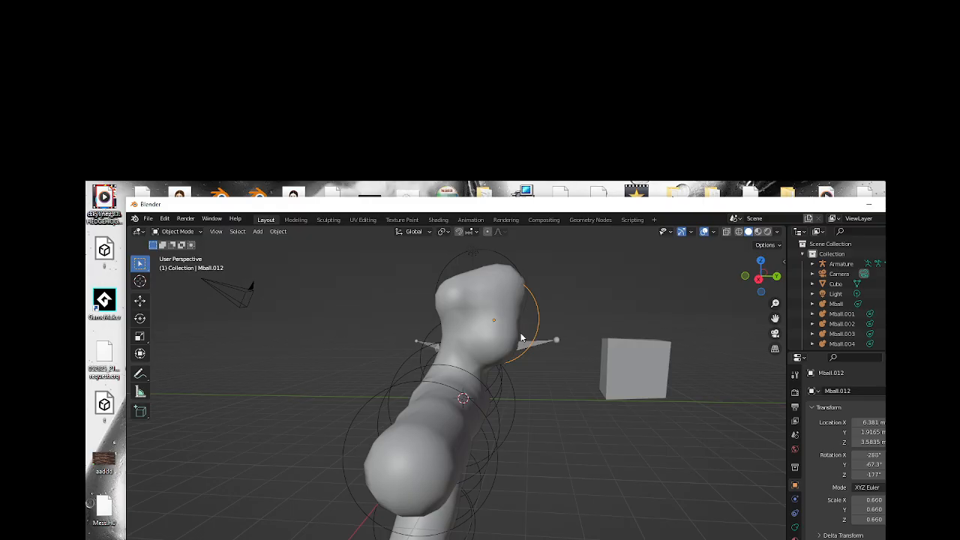
key(g)
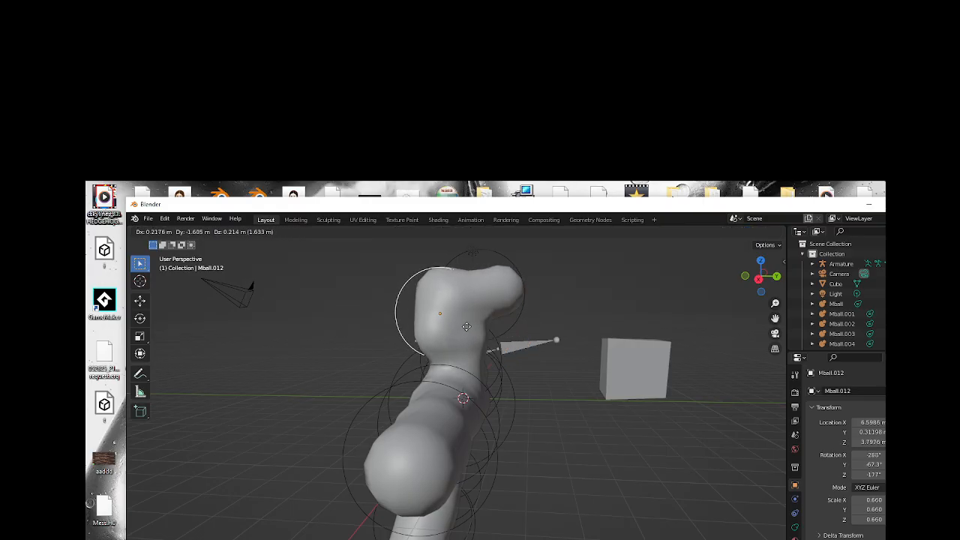
click(491, 315)
Rotate the original head capsule upright to about -276°, -66.3°, -189° and merge it alongside the copy at about Z 4.0 m.
click(506, 320)
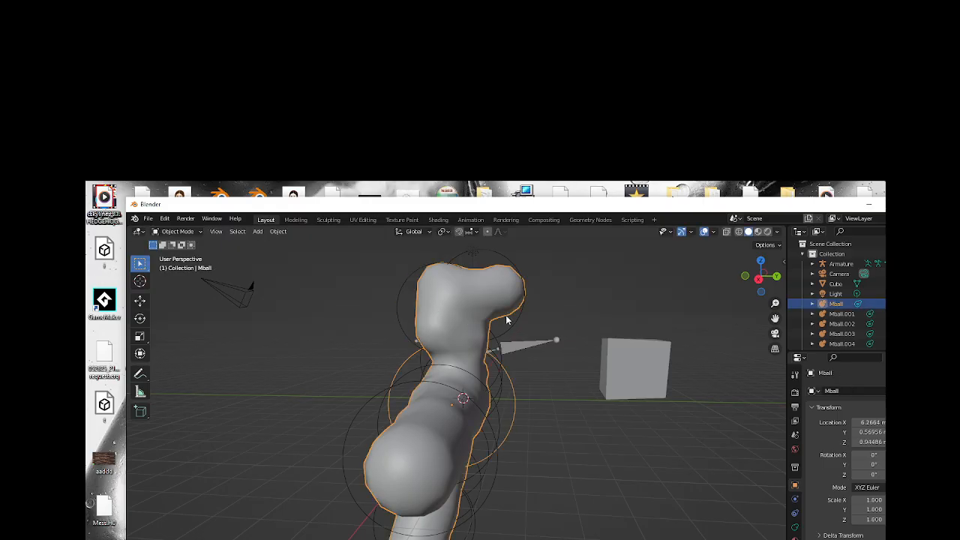
click(508, 325)
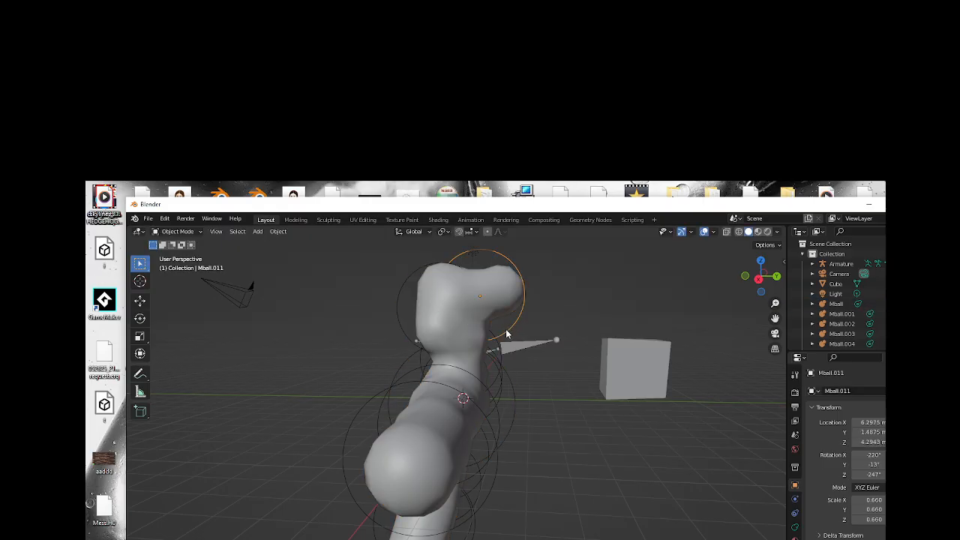
key(r)
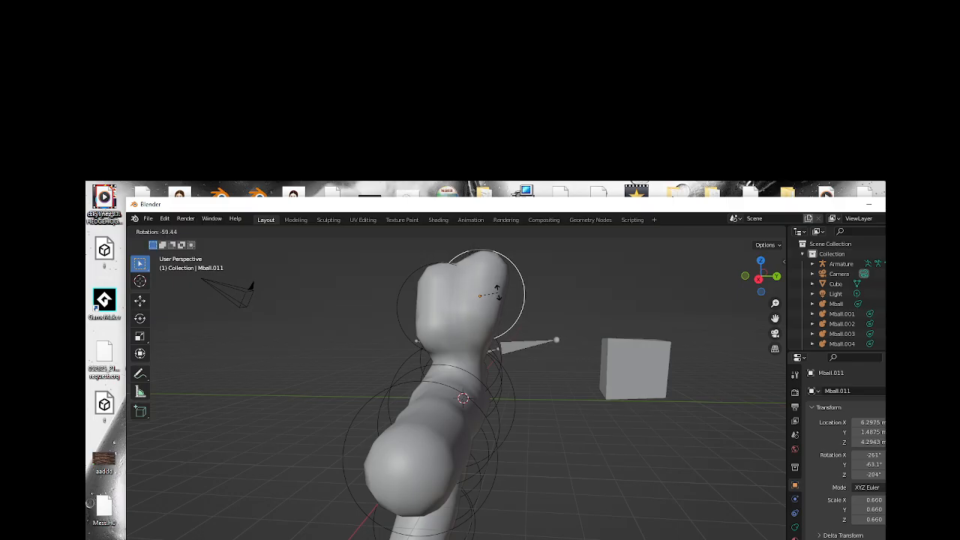
click(497, 297)
key(g)
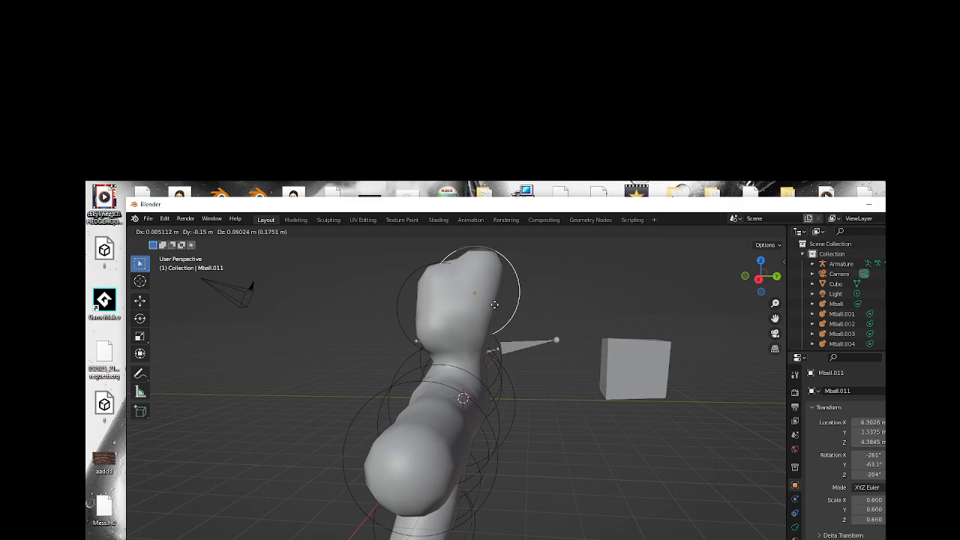
click(494, 308)
key(r)
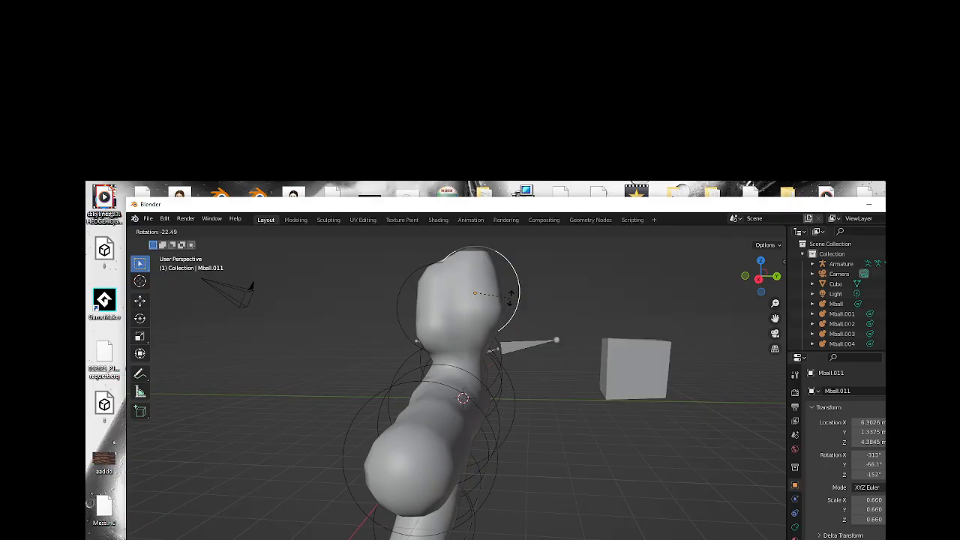
click(504, 303)
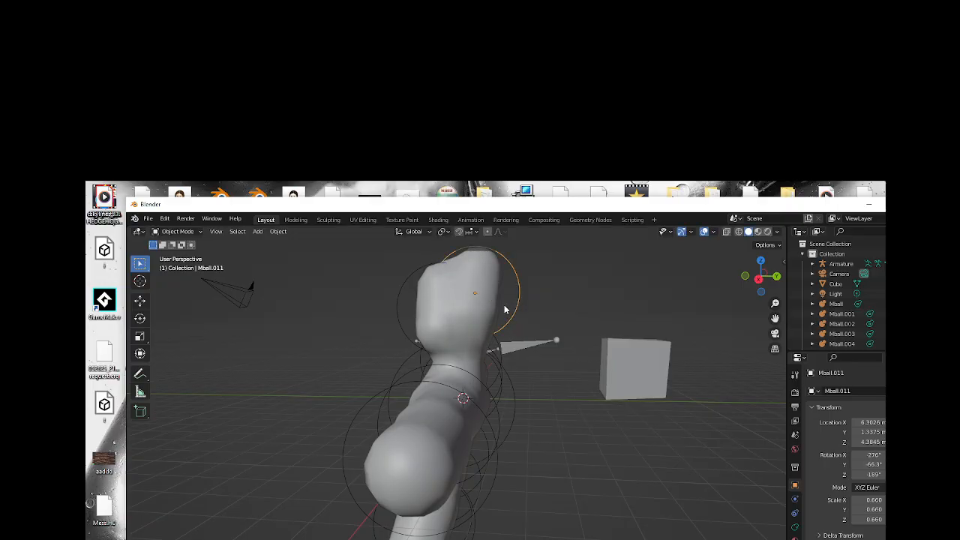
key(g)
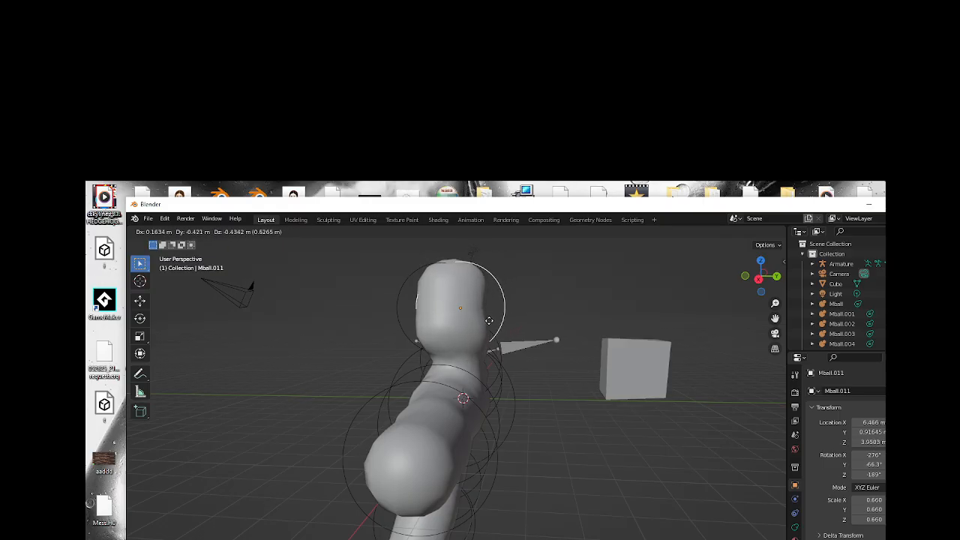
click(489, 324)
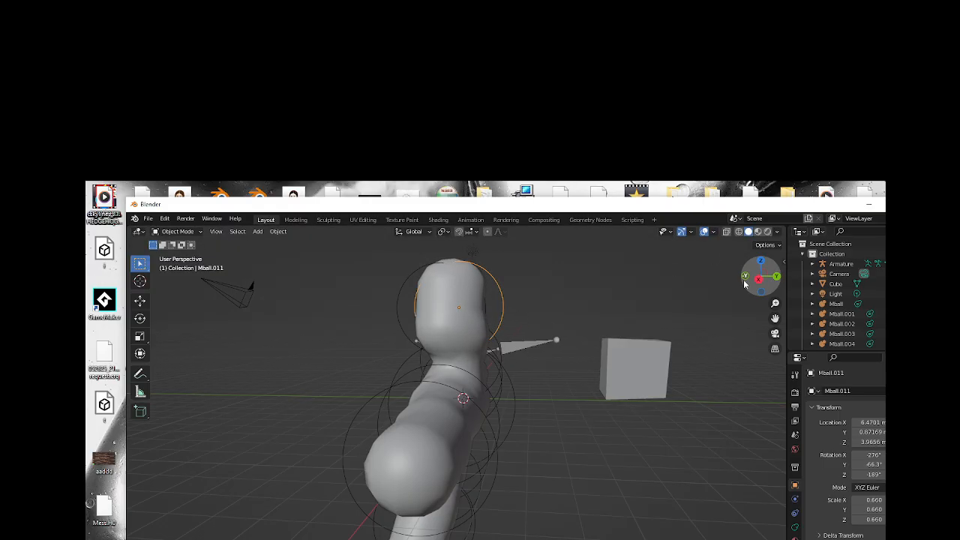
Rotate the duplicated head capsule to about -152°, -73.1°, -320° as seen facing the figure.
drag(749, 280, 555, 339)
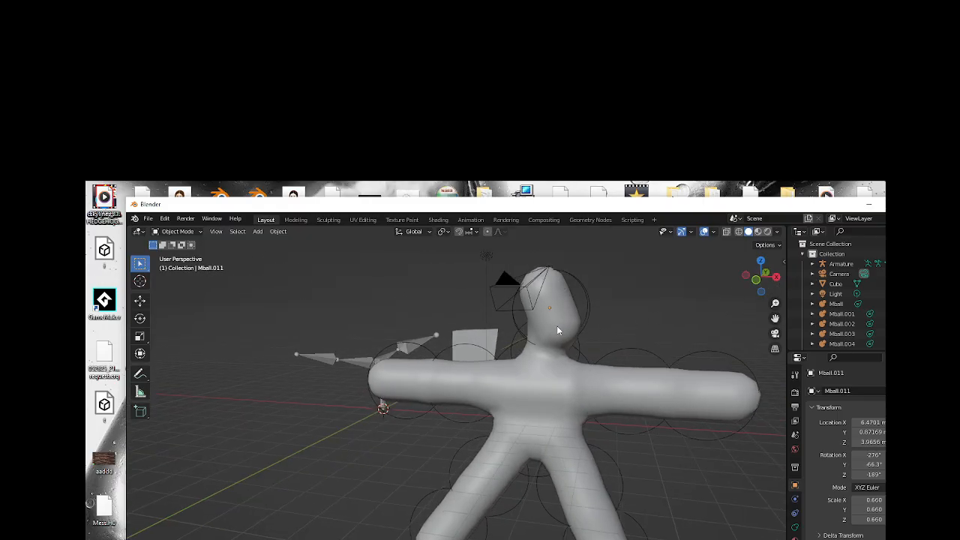
click(515, 325)
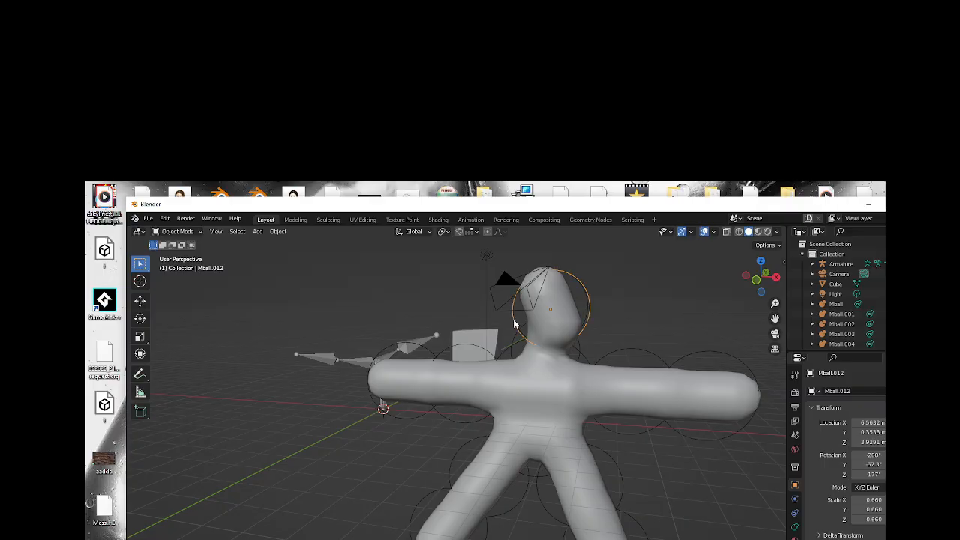
key(r)
click(527, 298)
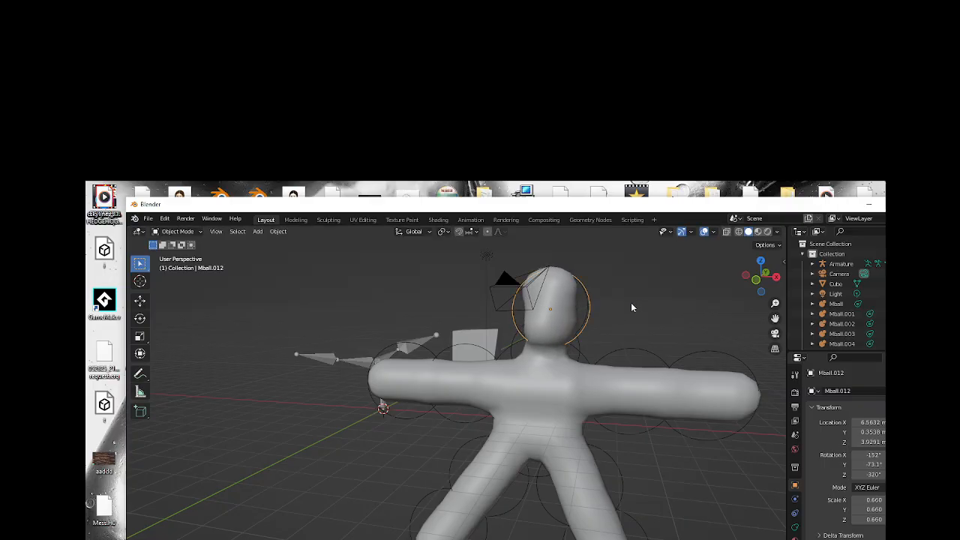
In back orthographic view, move the duplicated capsule away from the head to about X 1.9 m, Z 5.0 m.
click(756, 282)
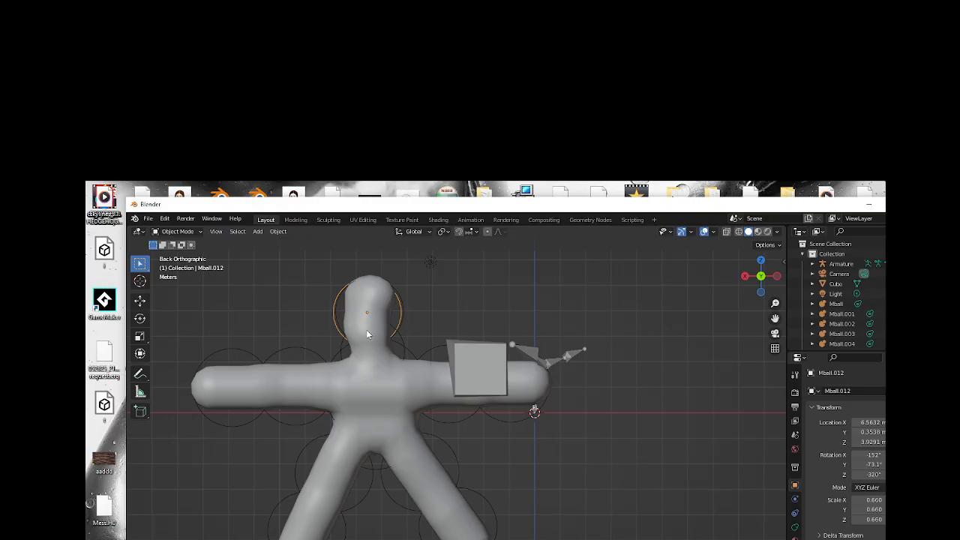
key(g)
click(476, 307)
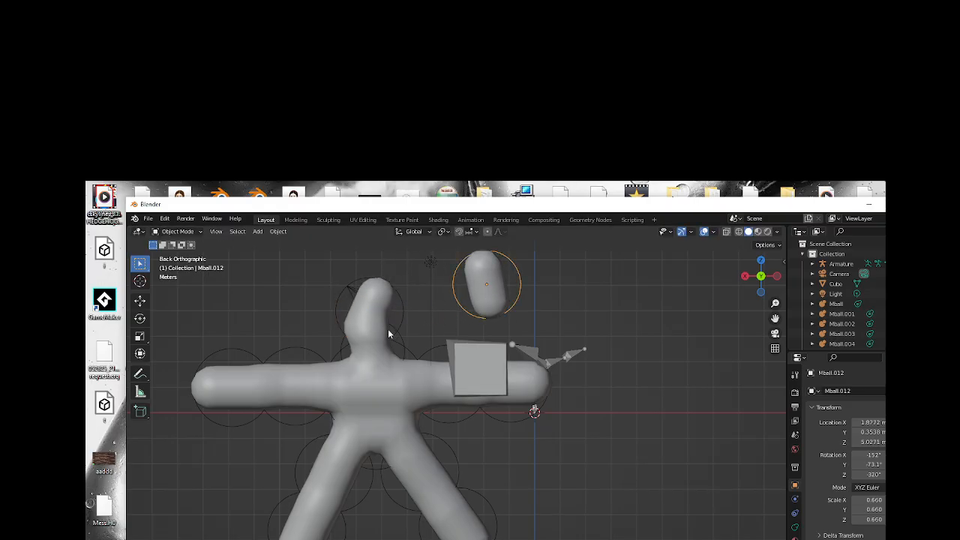
Straighten the remaining head capsule to about -247°, -84.2°, -218° and center it over the neck at about X 6.4 m, Z 3.9 m.
click(398, 318)
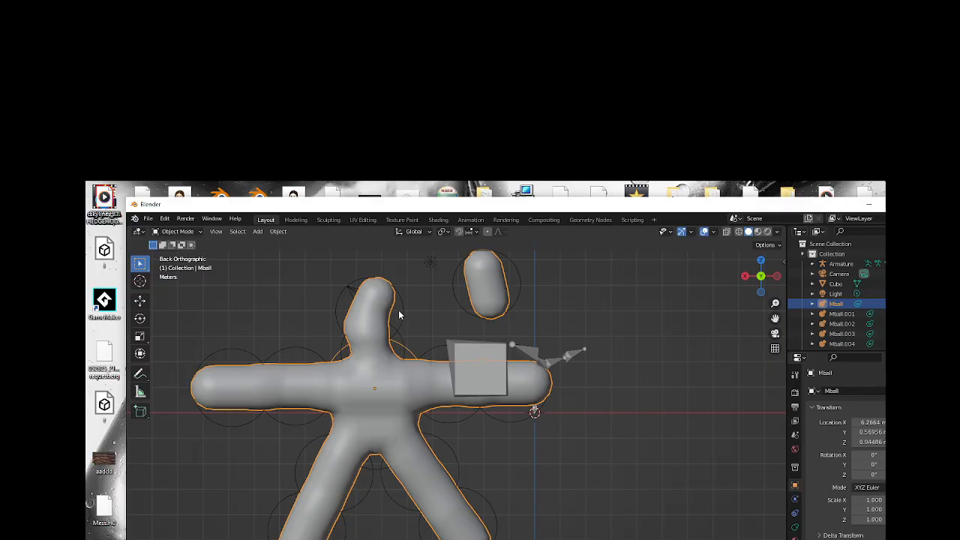
click(340, 304)
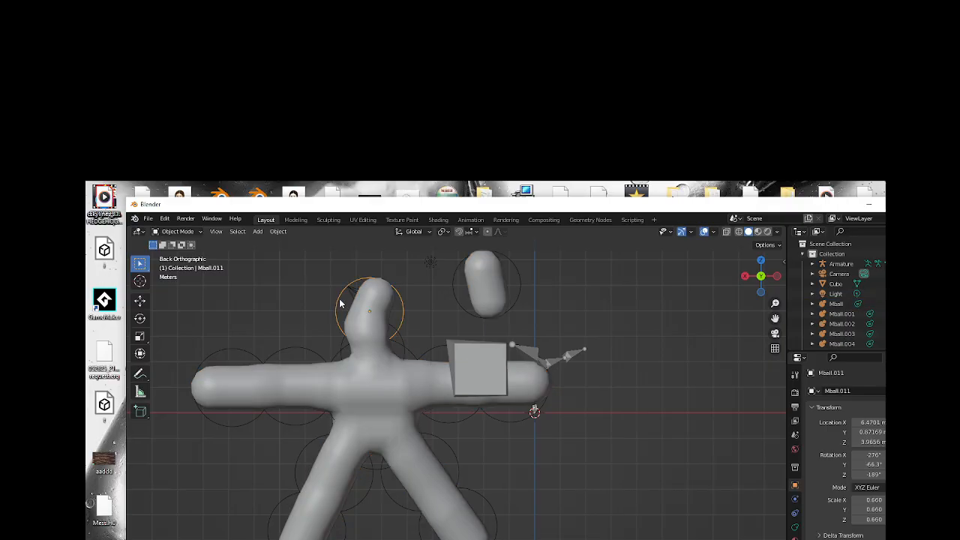
key(r)
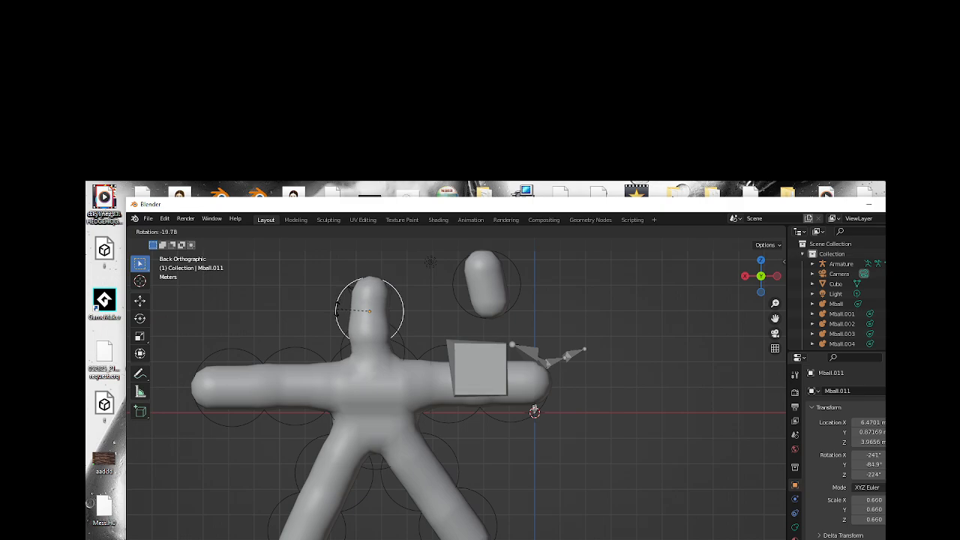
click(338, 309)
key(g)
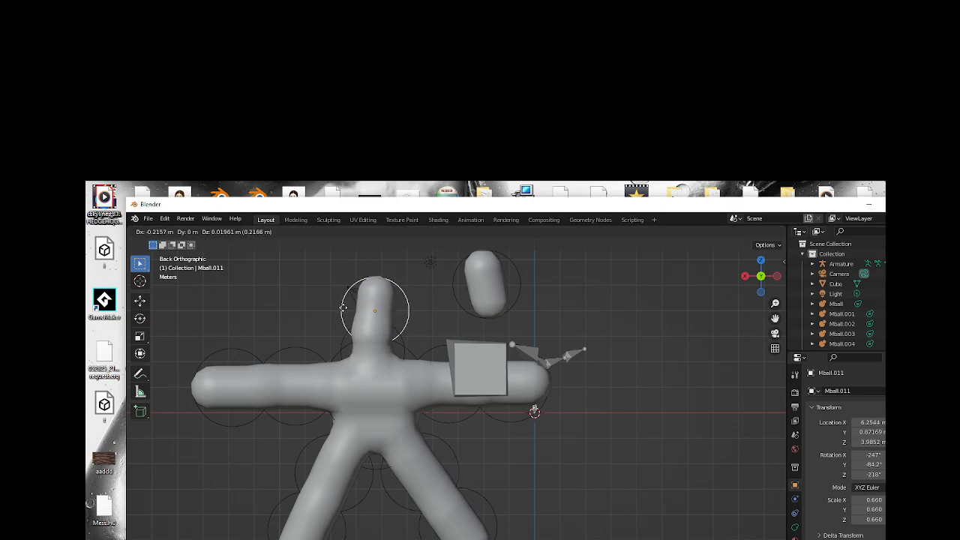
click(338, 309)
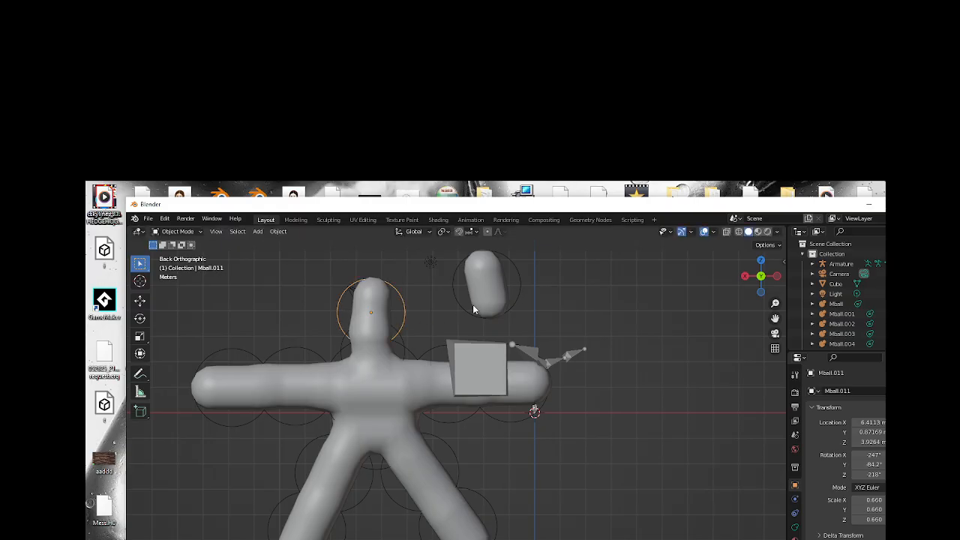
Straighten the detached capsule to about -225°, -78.4°, -249° and merge it into the head at about X 6.0 m, Z 4.0 m.
click(528, 289)
click(519, 288)
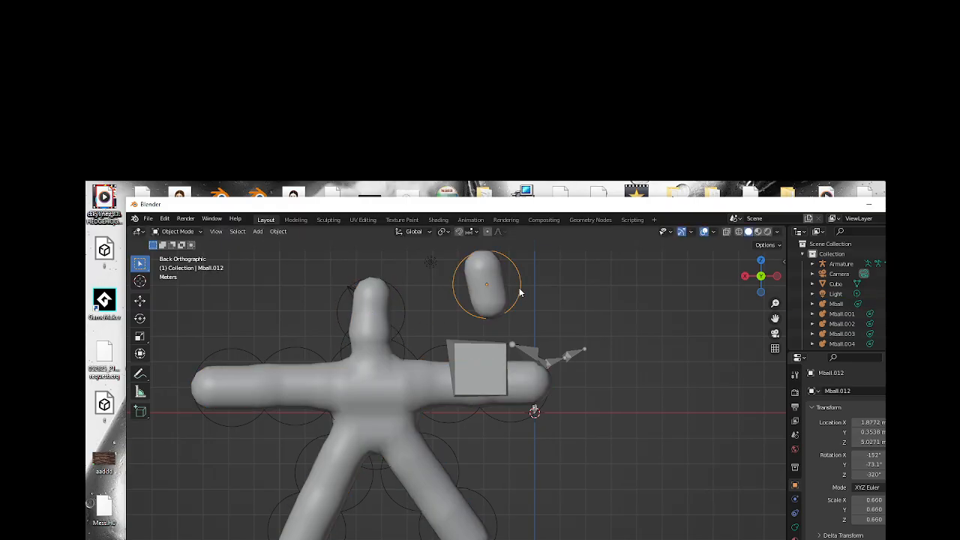
key(g)
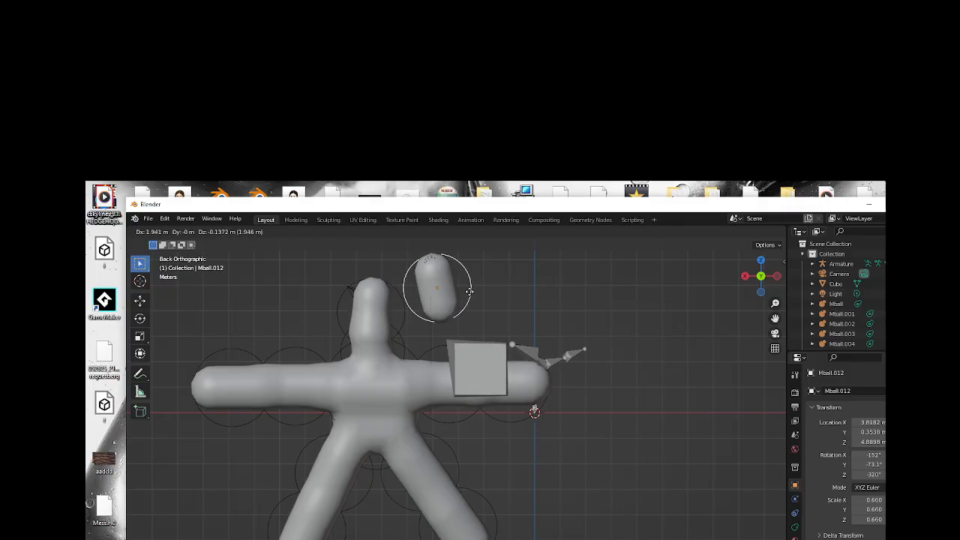
click(468, 292)
key(r)
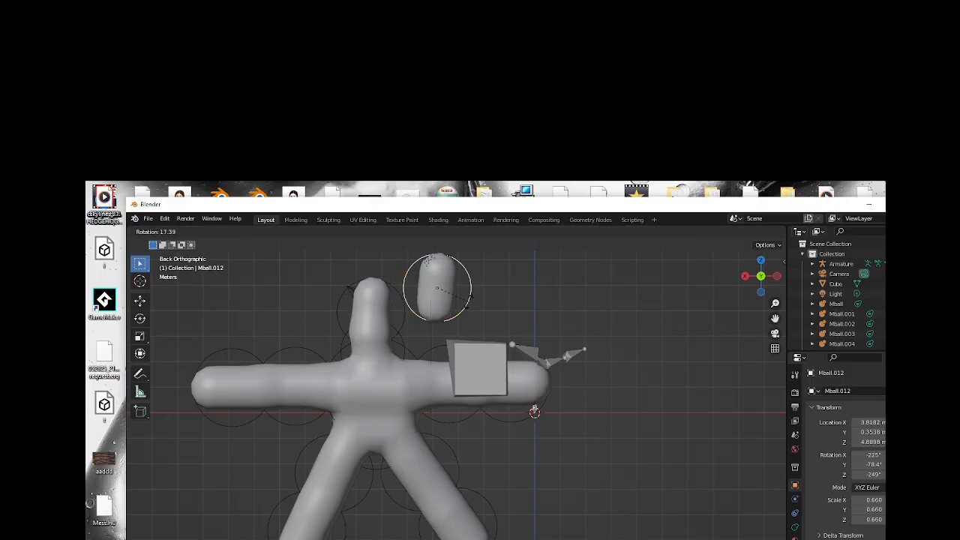
click(468, 305)
key(g)
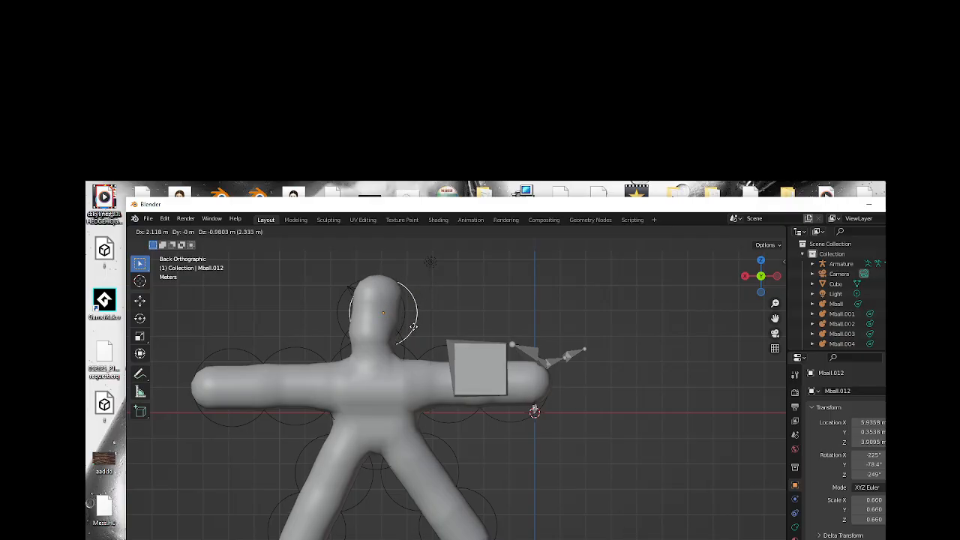
click(459, 313)
From the side, move head capsule Mball.011 to about Y 1.4 m, Z 3.8 m and Mball.012 to about Y 0.4 m, Z 4.1 m.
drag(776, 274, 666, 293)
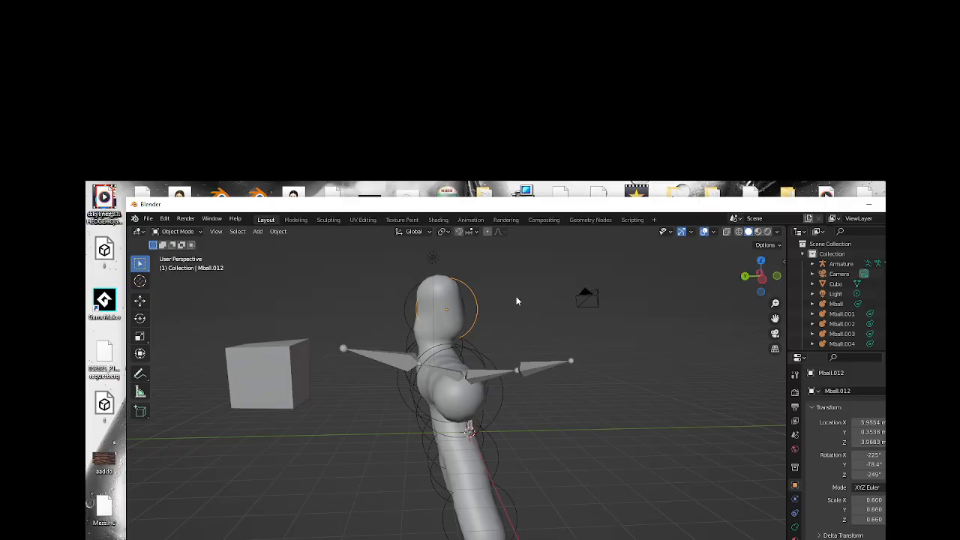
click(408, 318)
key(g)
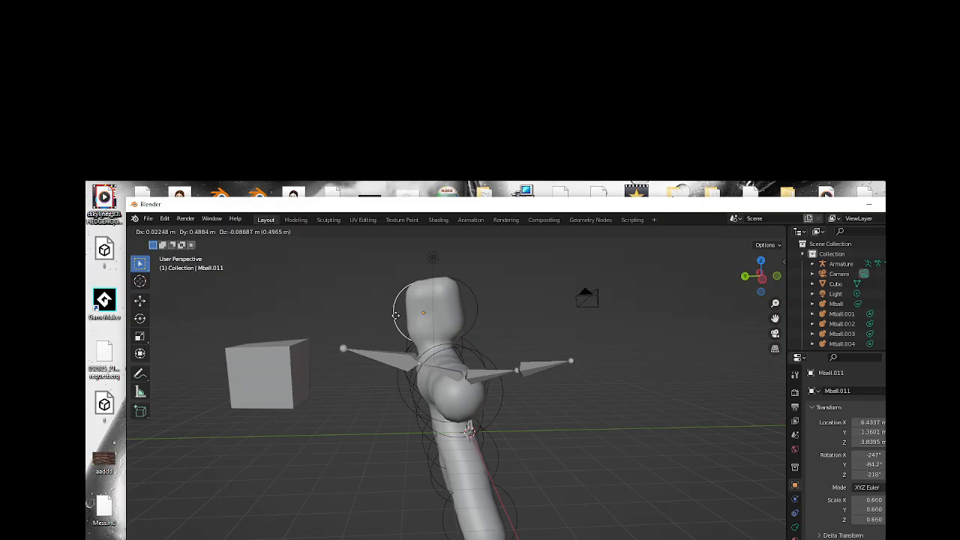
click(396, 315)
click(464, 304)
key(g)
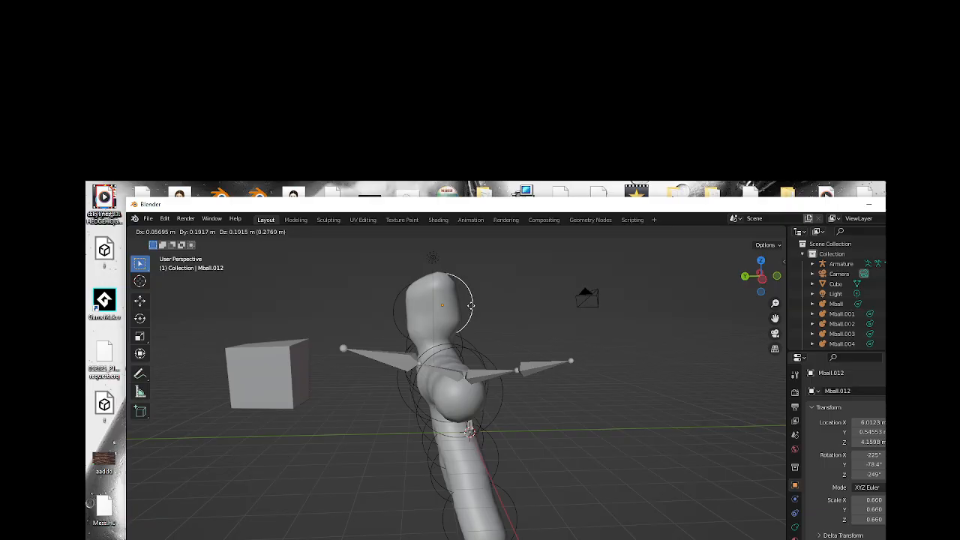
click(474, 311)
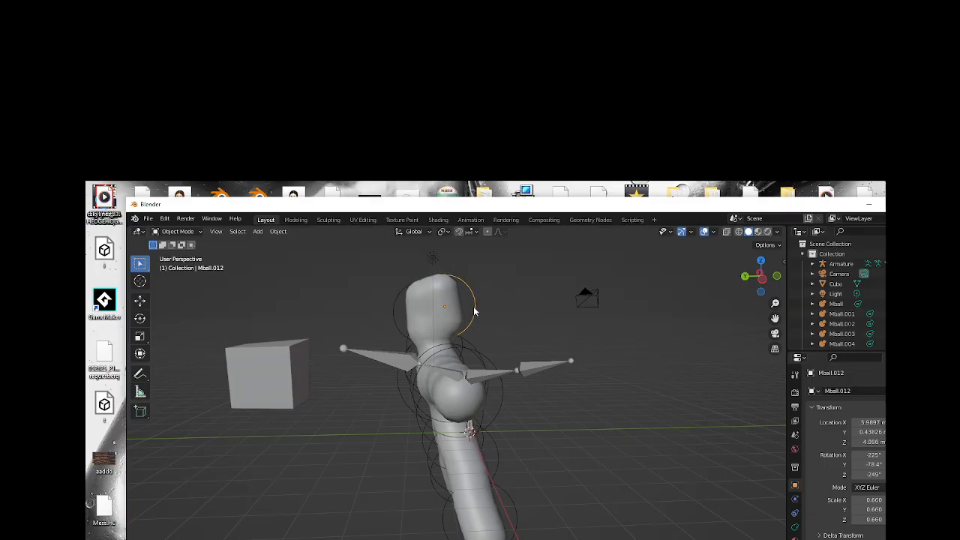
Scale head capsule Mball.012 to 0.610 and reposition it at about Y 0.57 m, Z 4.2 m, rotated to about -231°, -80.3°, -243°.
key(s)
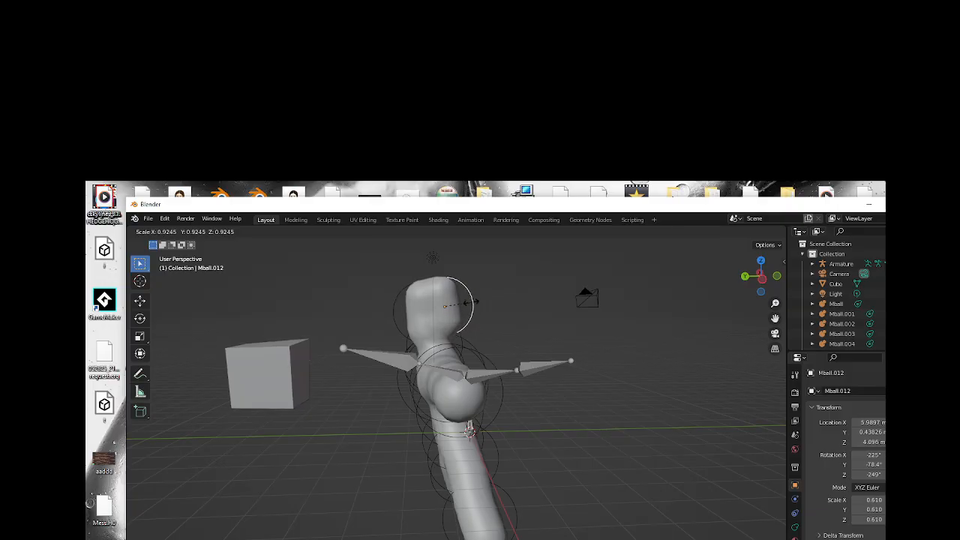
click(472, 306)
key(g)
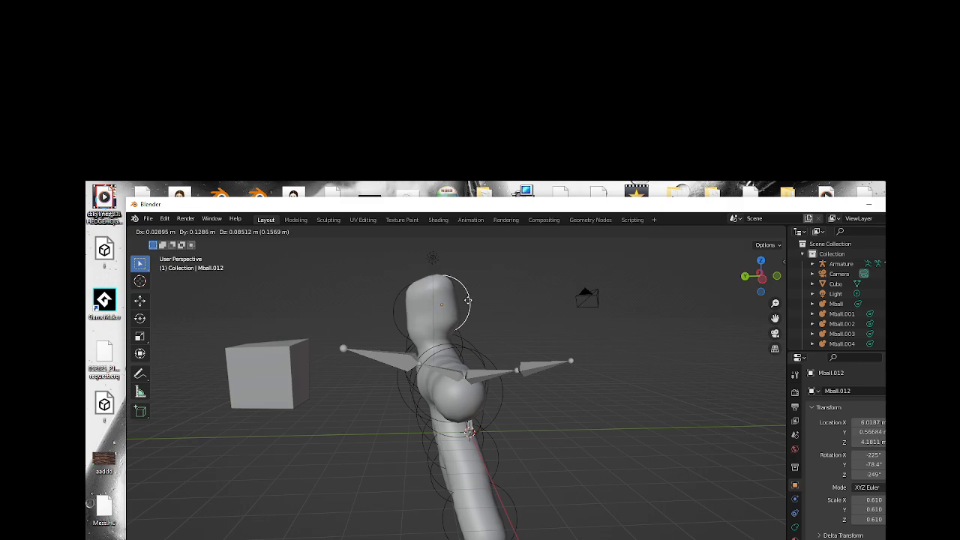
click(469, 304)
key(r)
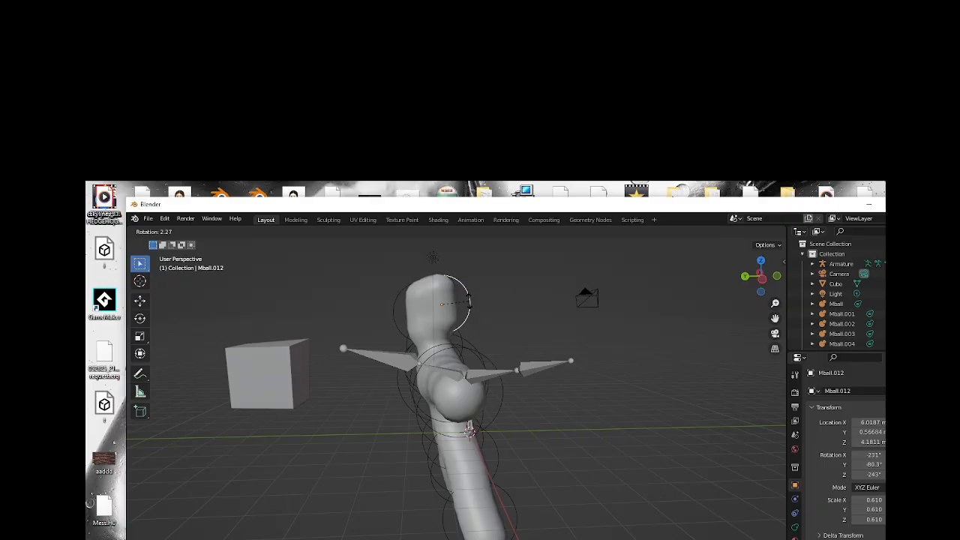
click(469, 302)
Shift the smaller head capsule sideways over the neck to about X 6.4 m, Y 0.4 m, Z 4.2 m.
drag(744, 285, 780, 279)
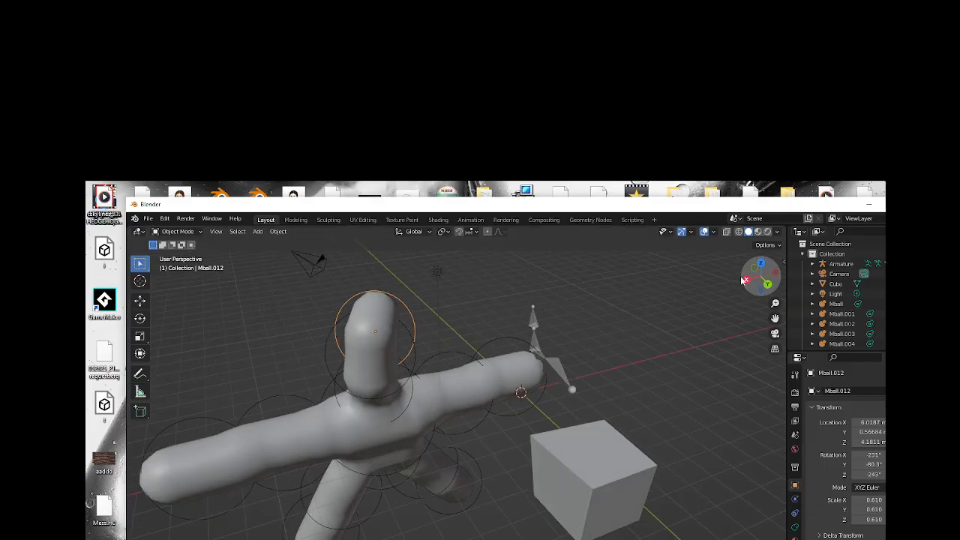
key(g)
click(396, 321)
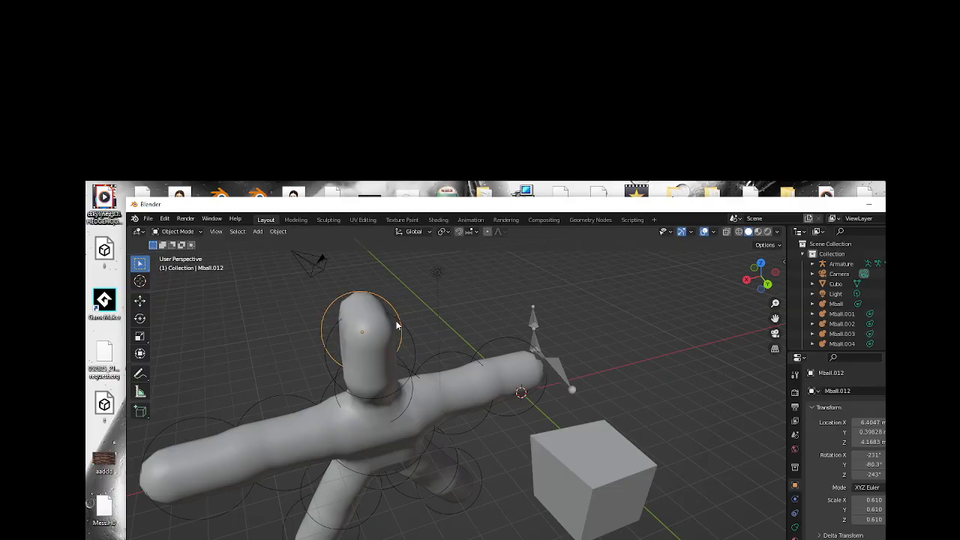
Move the cube clear of the figure to about X -4.6 m, Y 7.7 m, Z -2.2 m.
mouse_move(765, 279)
mouse_down()
mouse_move(723, 278)
mouse_move(882, 285)
mouse_move(765, 279)
mouse_up()
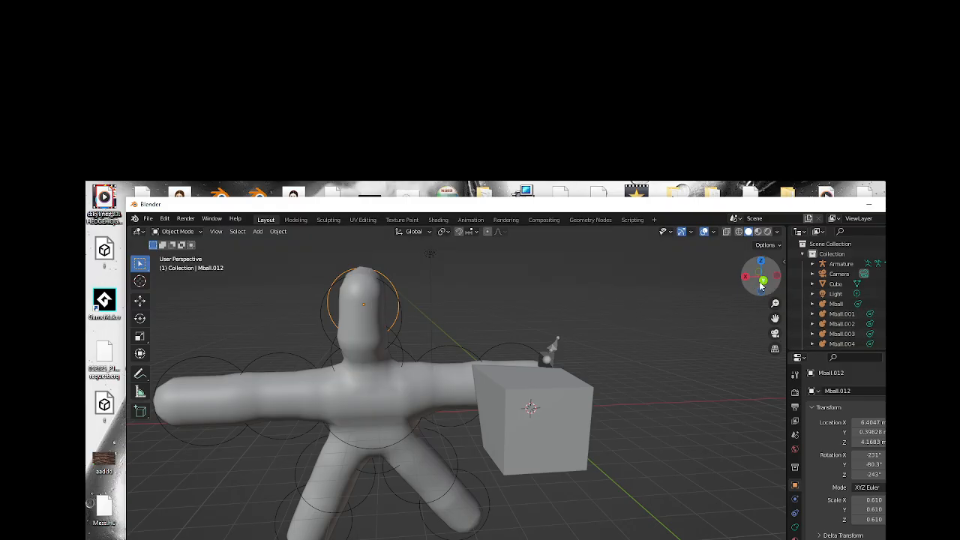
mouse_move(764, 284)
mouse_down()
mouse_move(756, 298)
mouse_move(763, 285)
mouse_up()
scroll(479, 356, down, 2)
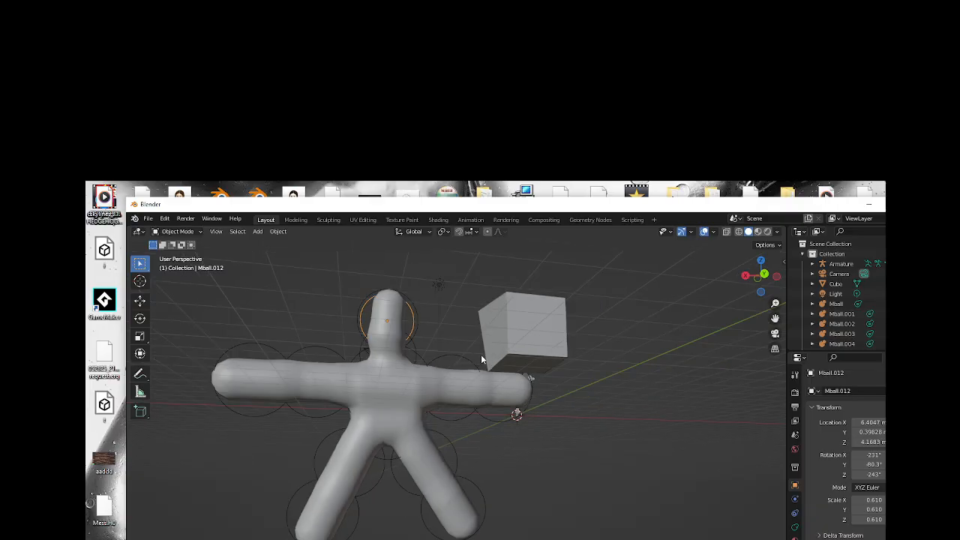
click(554, 340)
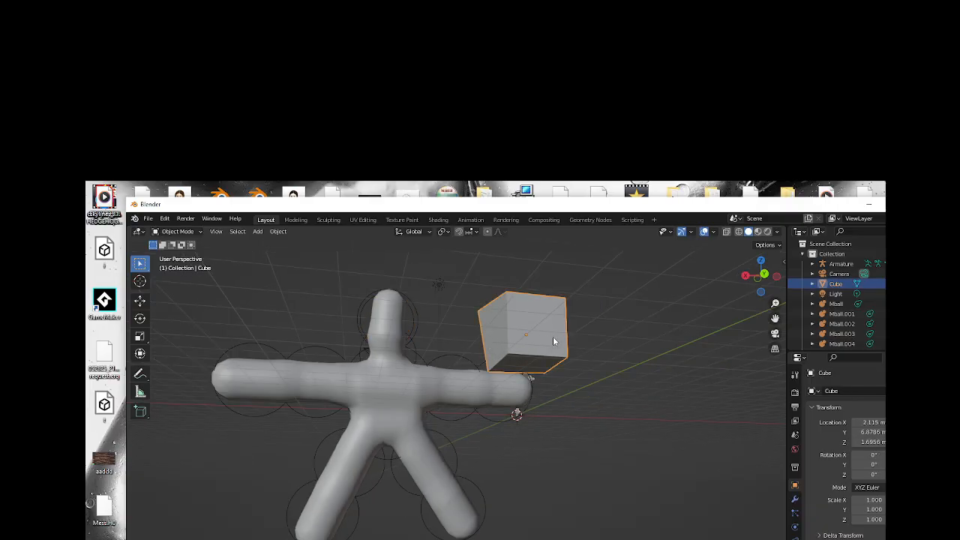
drag(554, 341, 680, 438)
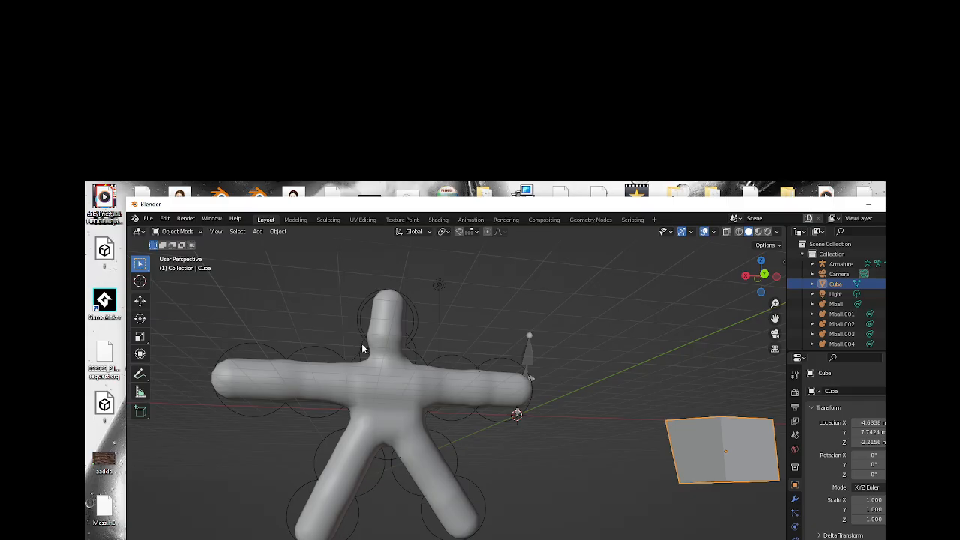
Try to convert all of the figure's metaballs at once from a box selection.
drag(208, 291, 544, 536)
right_click(401, 402)
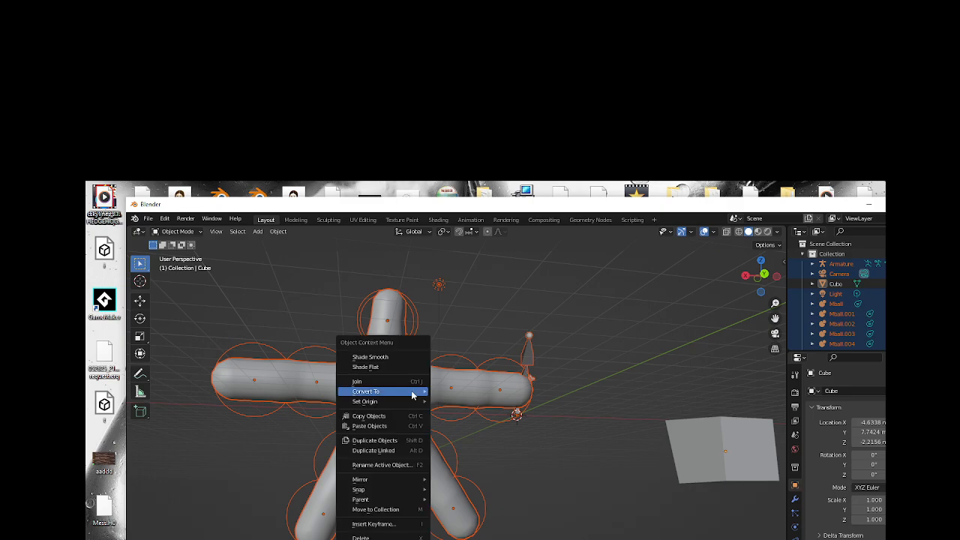
mouse_move(400, 390)
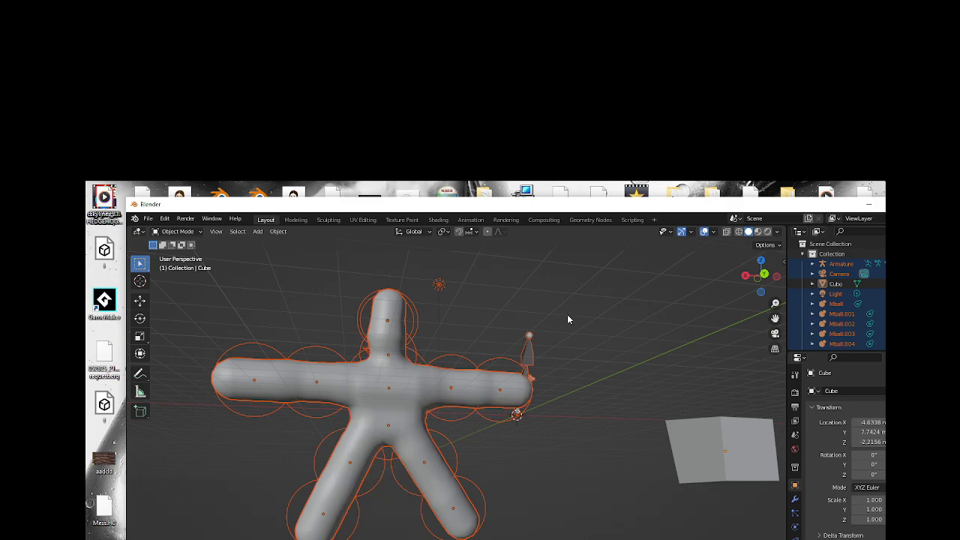
click(601, 292)
click(194, 235)
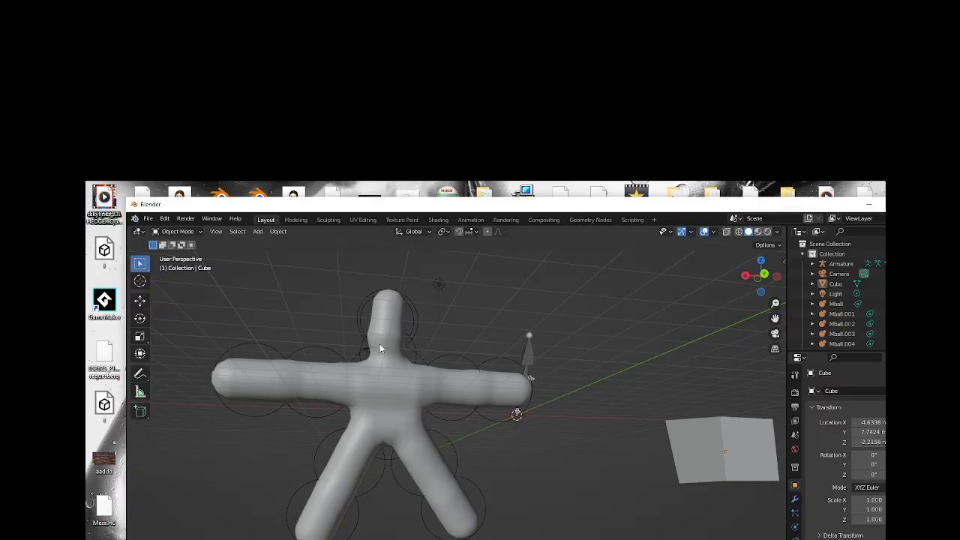
scroll(364, 333, down, 1)
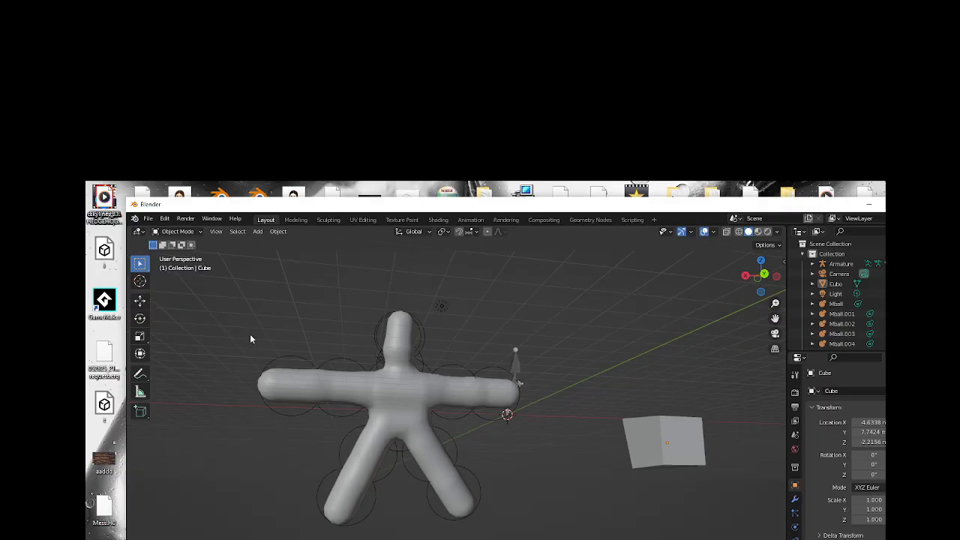
click(187, 234)
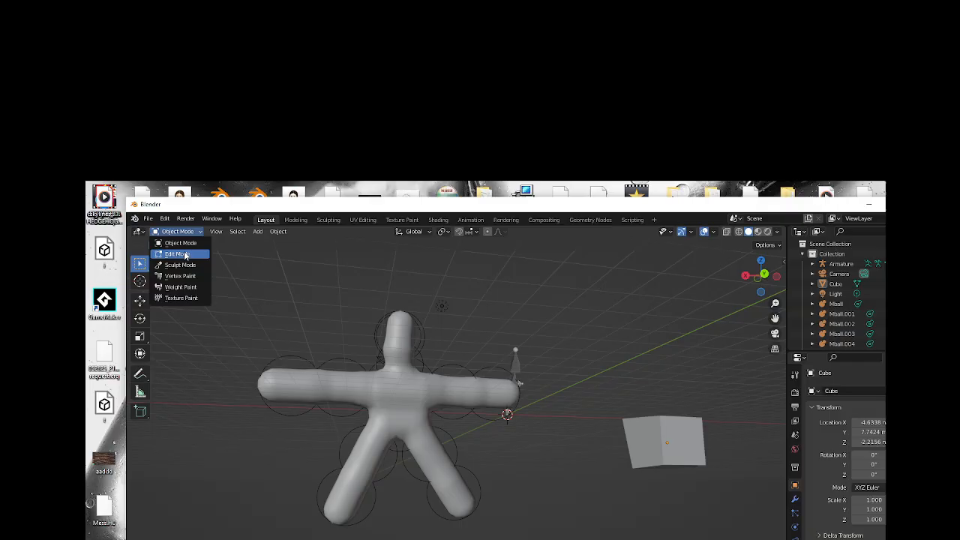
click(189, 253)
click(244, 295)
drag(234, 295, 409, 413)
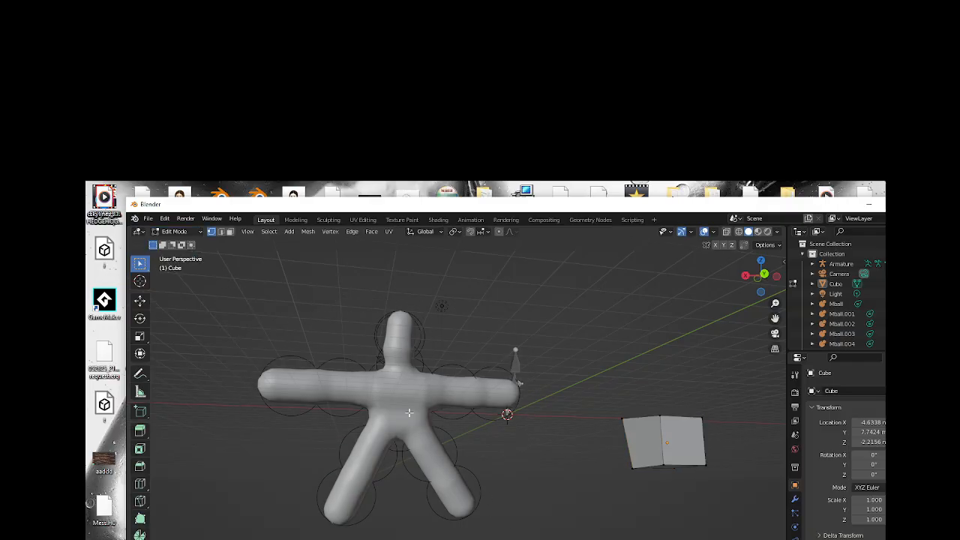
click(177, 231)
click(184, 243)
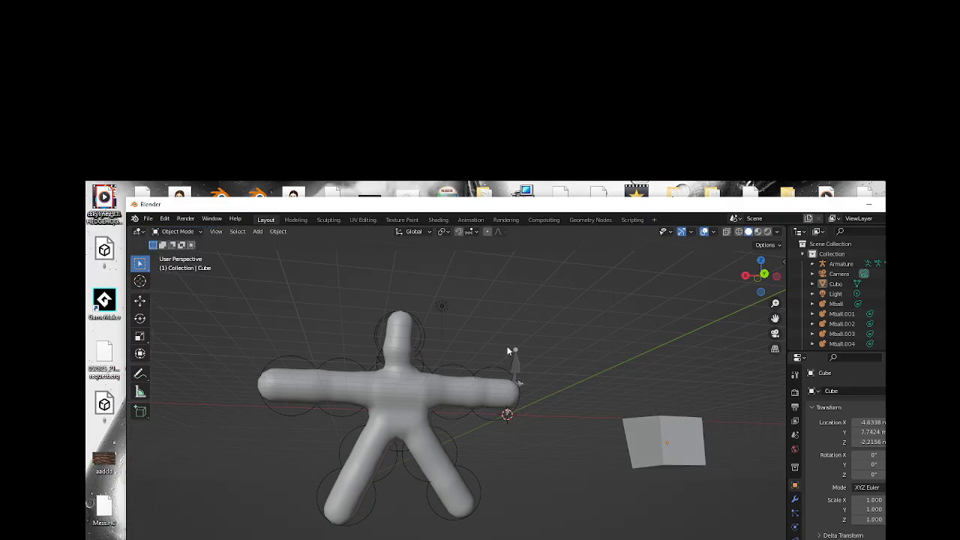
Retry converting the figure, first from a new box selection and again with only the base metaball selected.
drag(762, 276, 610, 309)
drag(234, 302, 495, 505)
right_click(426, 393)
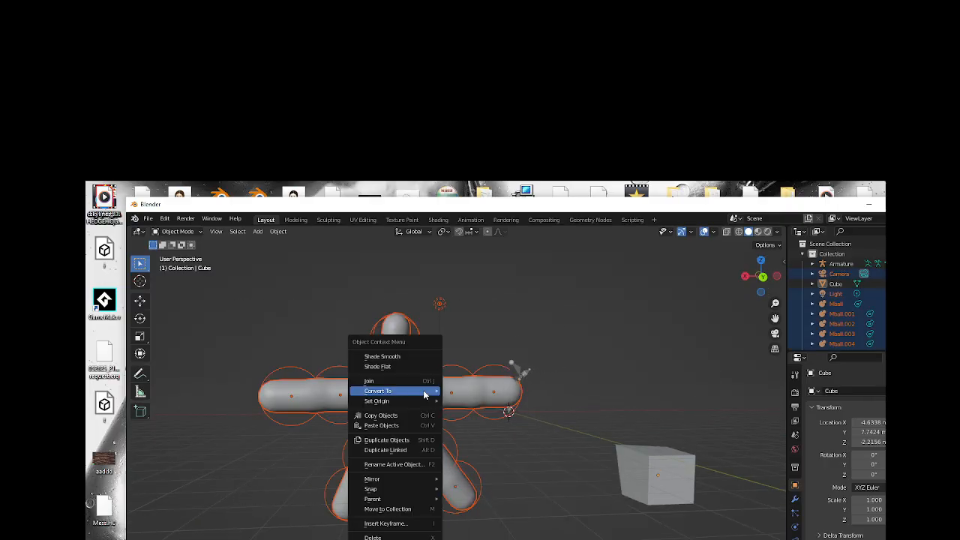
click(347, 327)
click(394, 346)
right_click(394, 347)
mouse_move(394, 347)
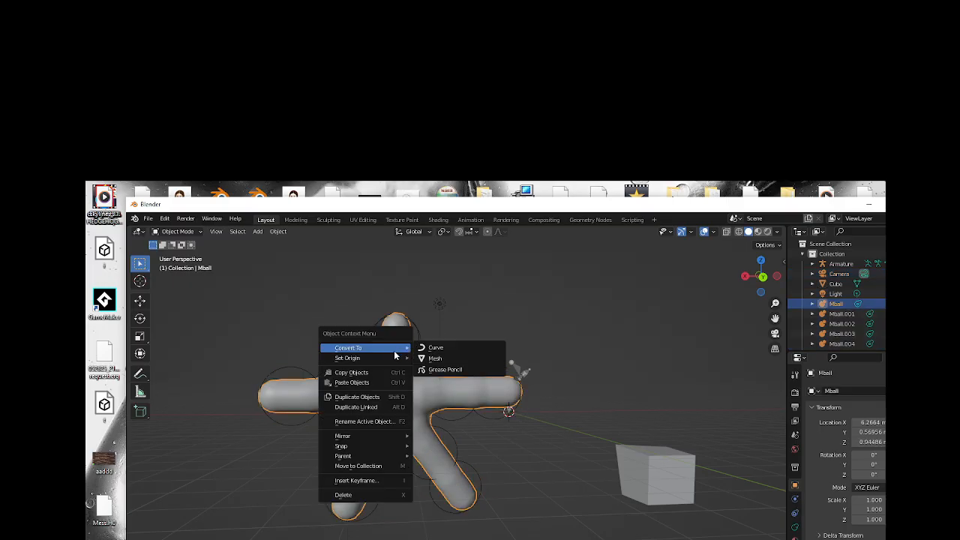
click(446, 360)
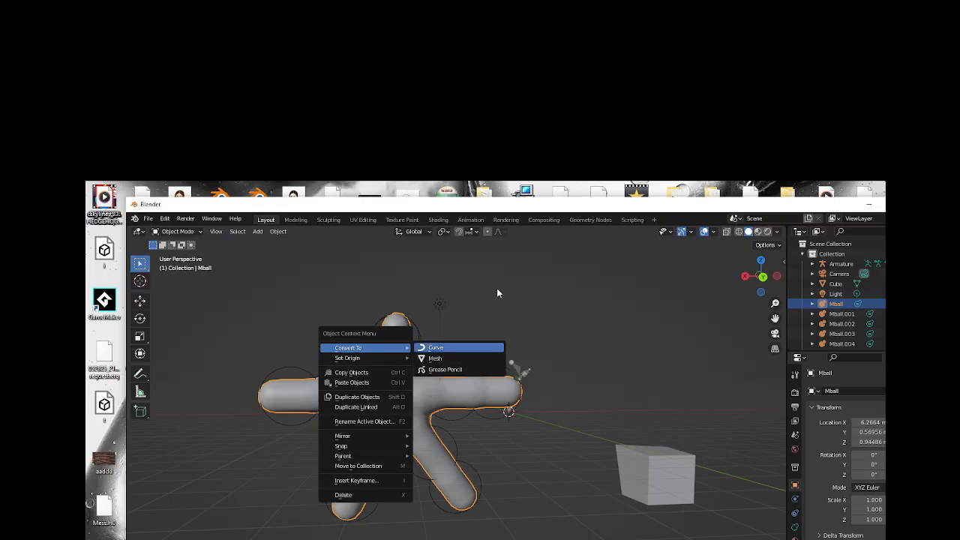
click(301, 310)
Convert the figure's base metaball to a mesh so the whole body becomes one mesh object.
click(387, 360)
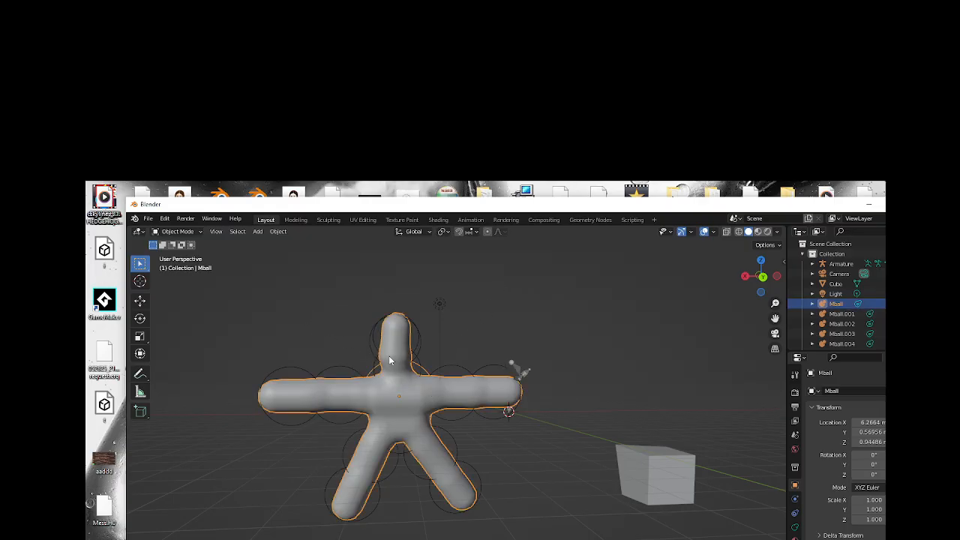
right_click(390, 354)
mouse_move(394, 350)
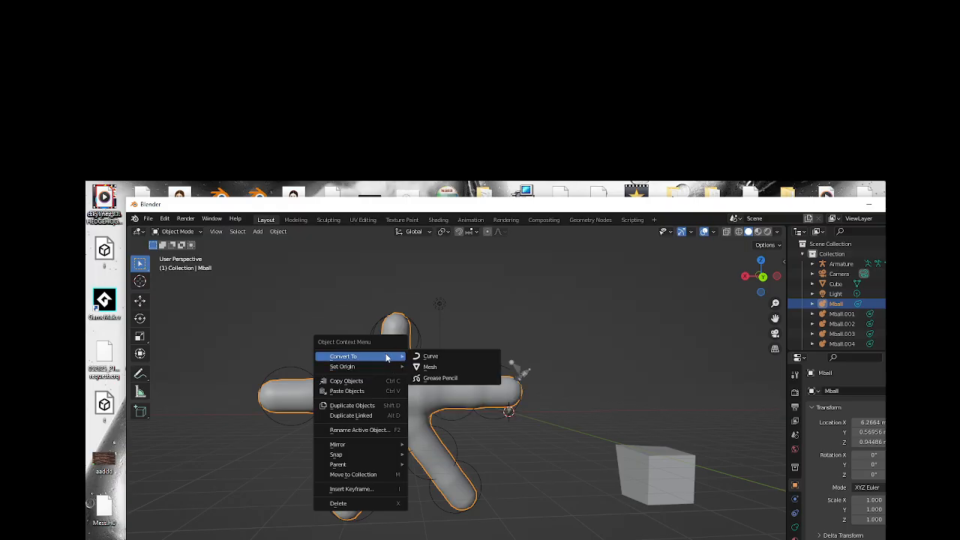
click(429, 367)
Enter Sculpt Mode on the figure mesh with the Snake Hook brush and undo a trial pull on one arm.
click(199, 232)
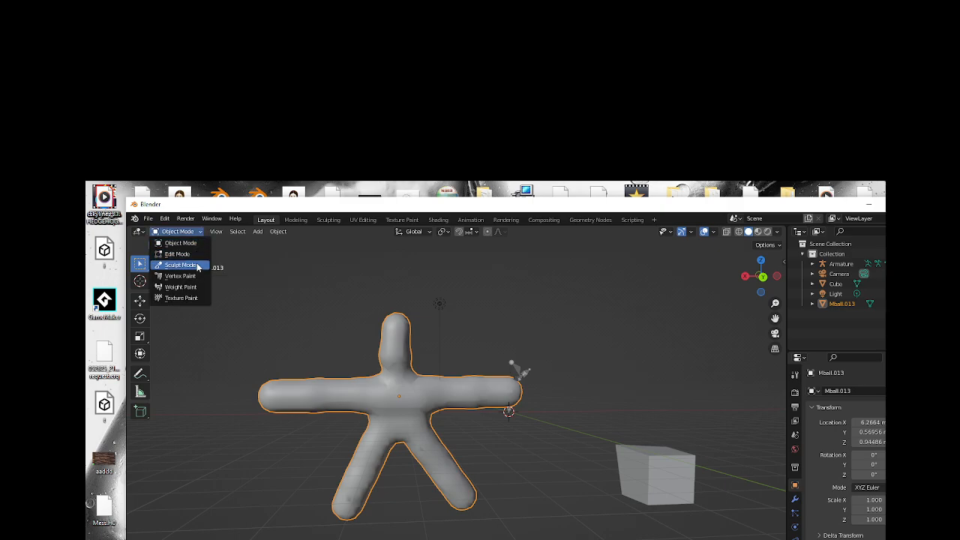
click(197, 267)
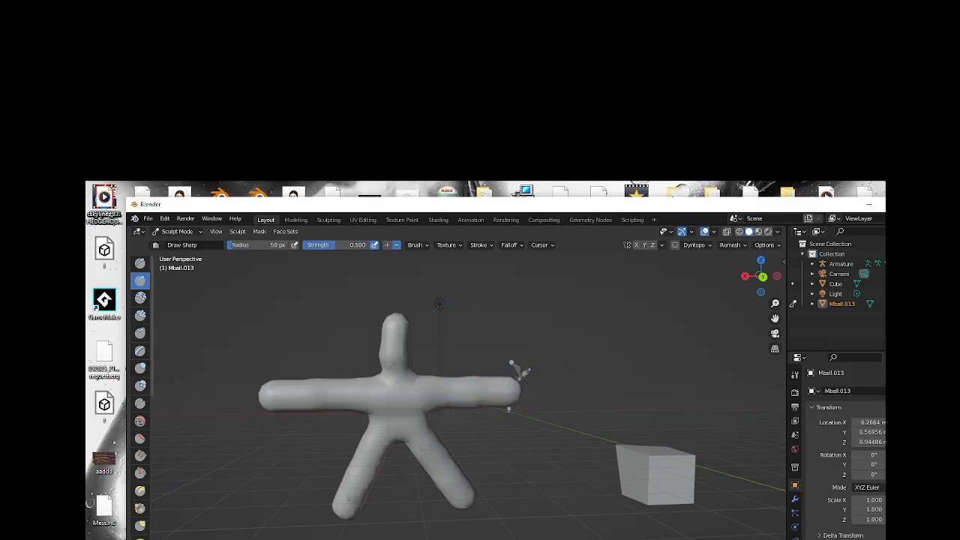
key(k)
mouse_move(287, 397)
mouse_down()
mouse_move(231, 402)
mouse_move(313, 391)
mouse_up()
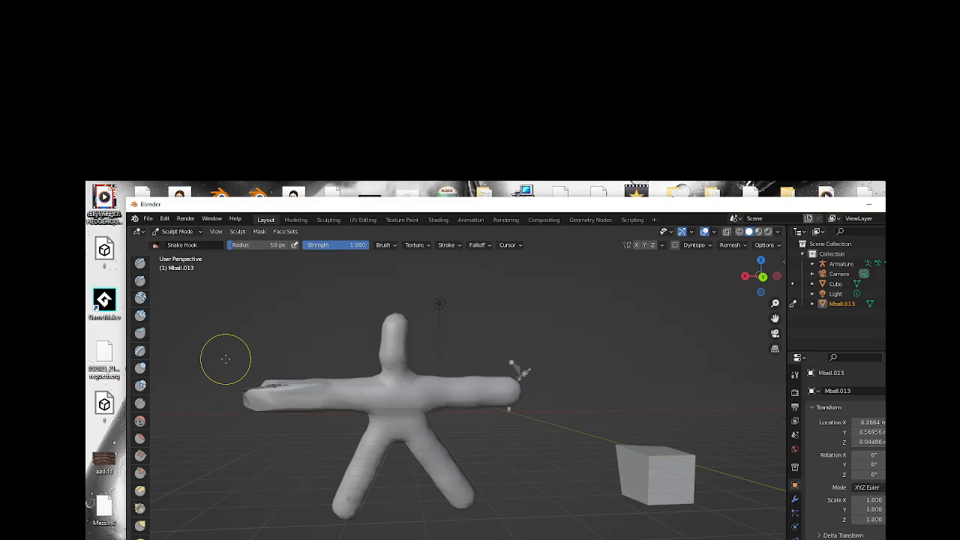
key(ctrl+z)
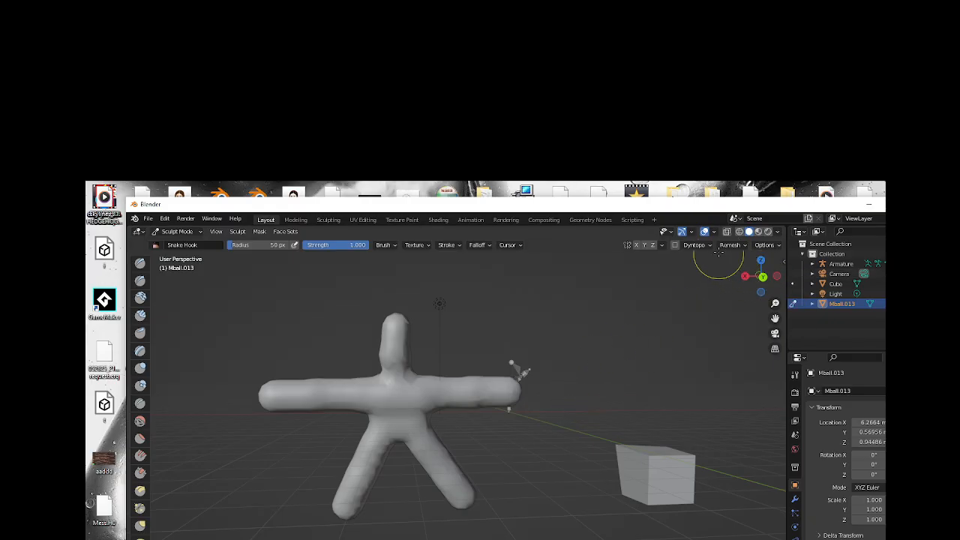
Enable X and Y sculpt symmetry and pull both arms downward into drooping, wing-like shapes with Snake Hook.
click(643, 246)
click(636, 244)
drag(499, 385, 527, 449)
mouse_move(515, 407)
mouse_down()
mouse_move(467, 389)
mouse_move(444, 422)
mouse_move(442, 448)
mouse_up()
Pull spikes from the legs, flare the feet outward and widen the head with symmetric Snake Hook strokes.
mouse_move(460, 463)
mouse_down()
mouse_move(477, 454)
mouse_move(466, 403)
mouse_move(443, 438)
mouse_move(433, 482)
mouse_move(437, 448)
mouse_up()
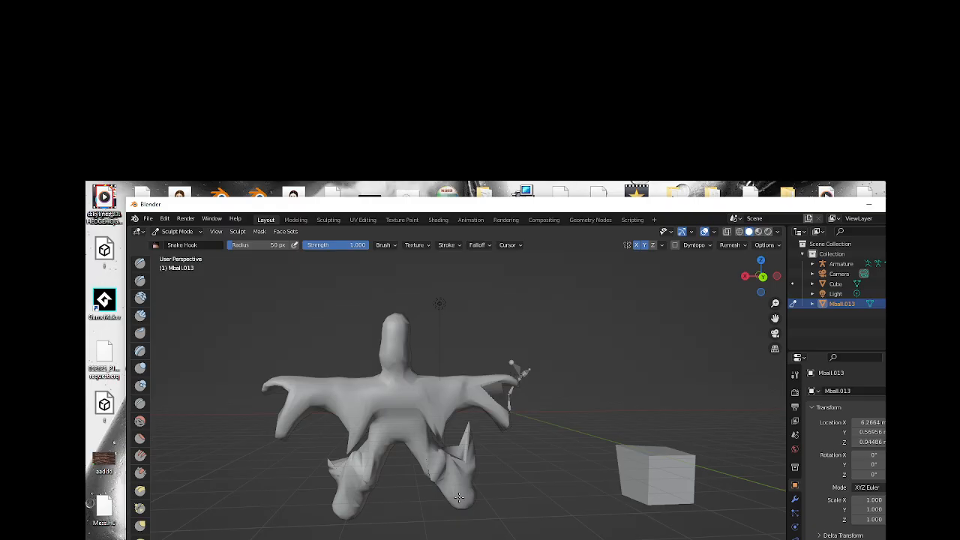
drag(459, 491, 495, 511)
mouse_move(397, 345)
mouse_down()
mouse_move(433, 338)
mouse_move(423, 362)
mouse_move(408, 360)
mouse_move(427, 343)
mouse_up()
key(ctrl+z)
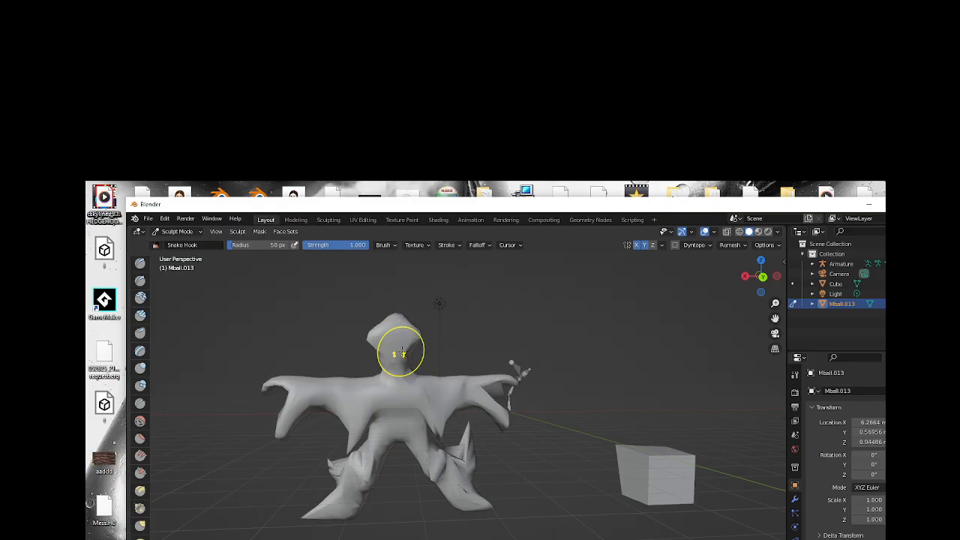
Narrow the lower part of the head with Snake Hook and undo a trial pull made on it from the side.
drag(400, 352, 405, 365)
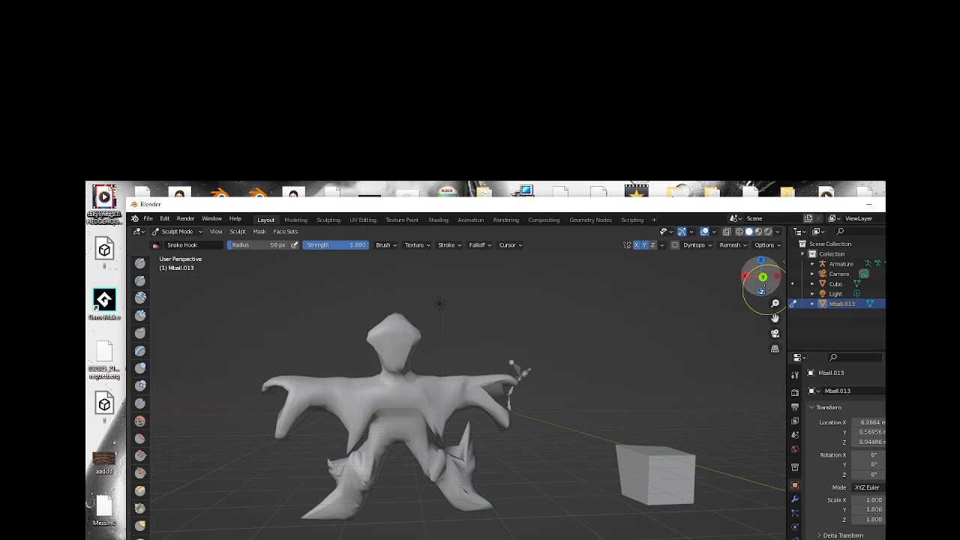
drag(754, 278, 824, 278)
drag(425, 321, 413, 349)
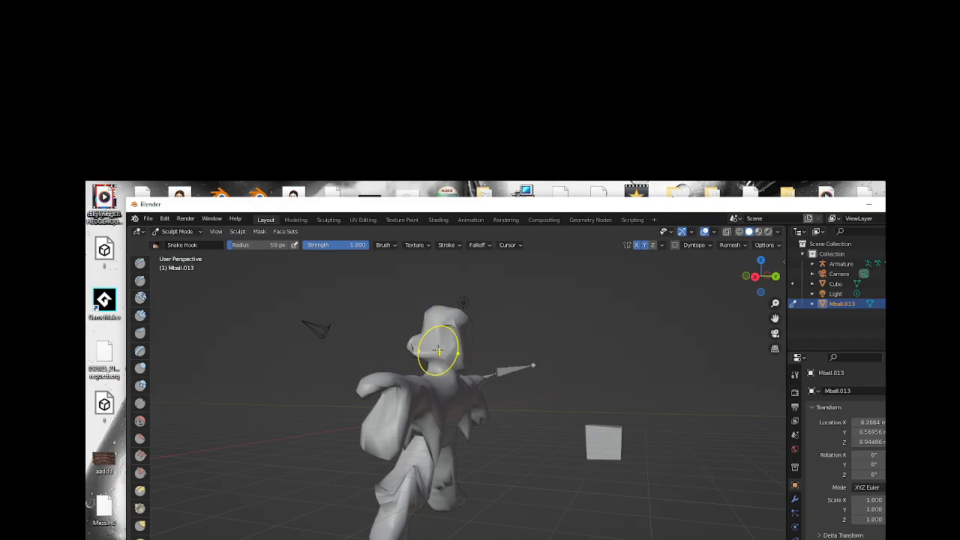
key(ctrl+z)
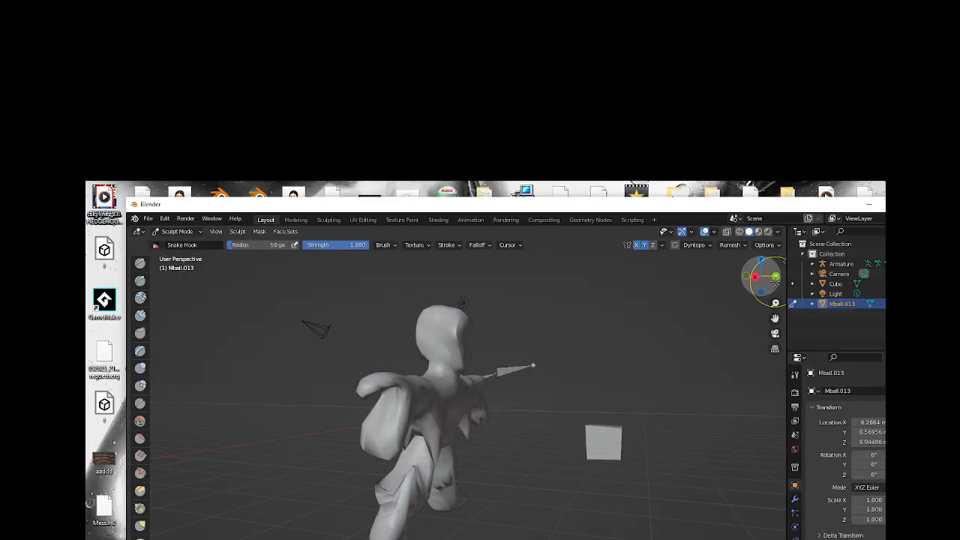
drag(760, 278, 762, 275)
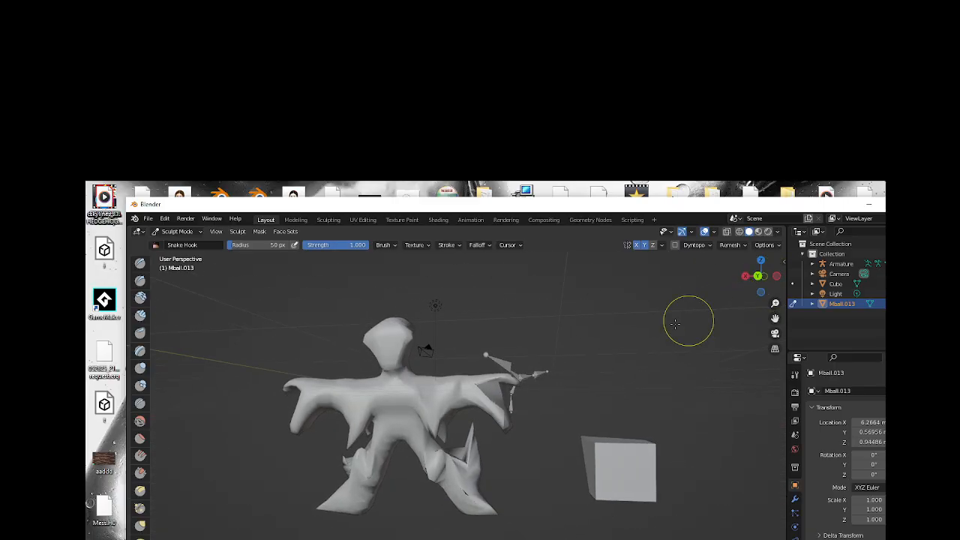
Return the figure mesh to Object Mode and select the armature beside its arm.
click(184, 232)
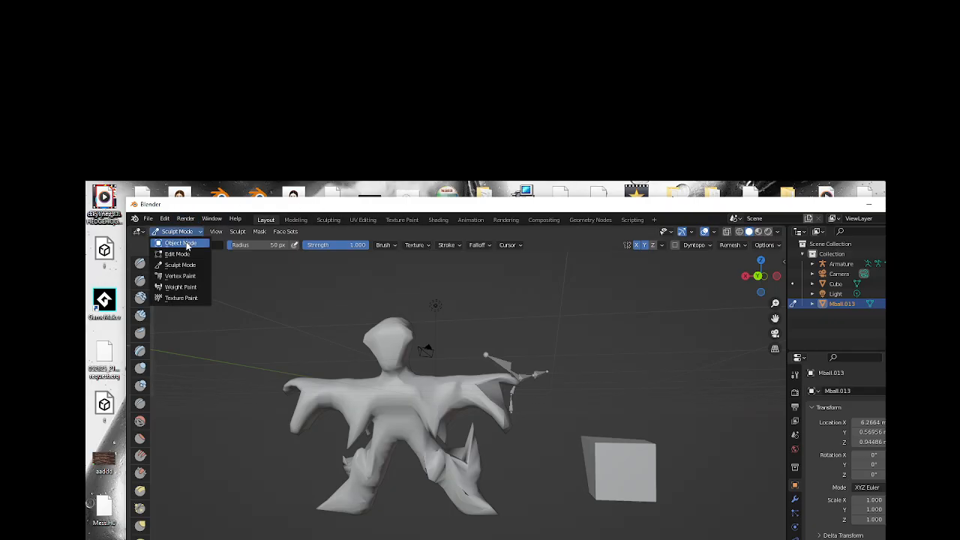
click(184, 244)
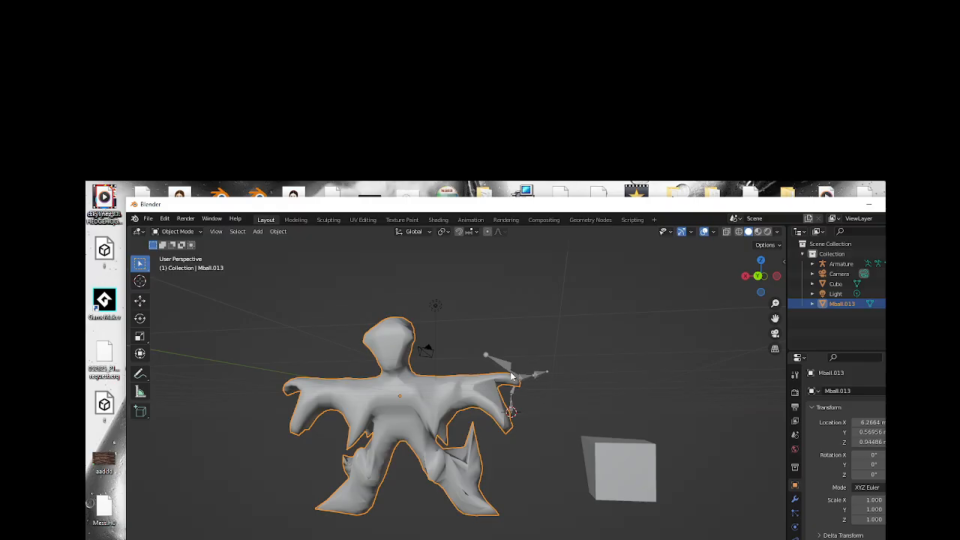
click(508, 367)
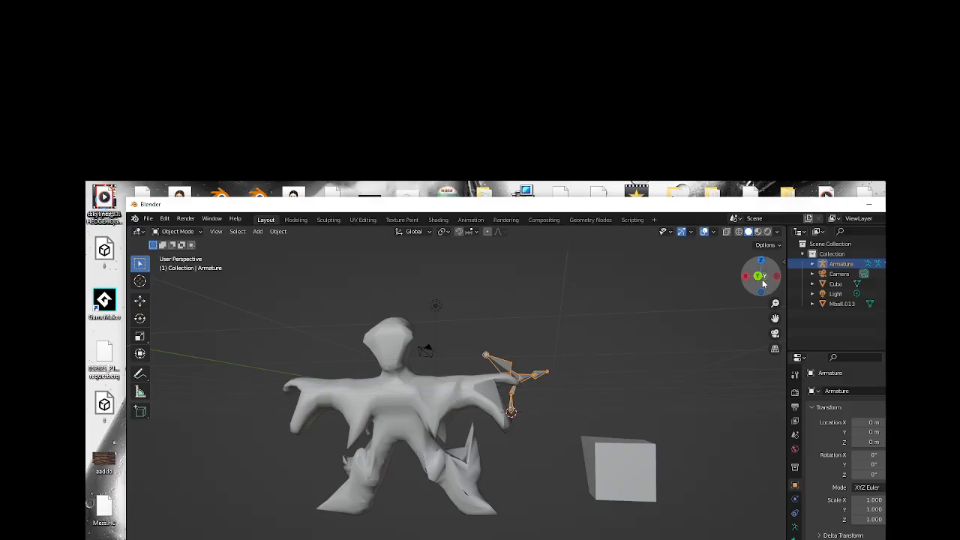
drag(760, 276, 758, 276)
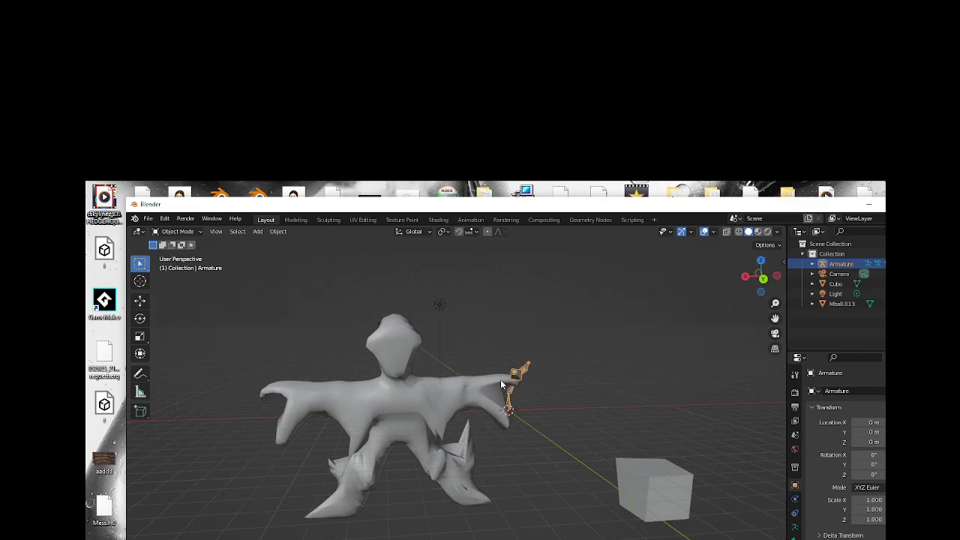
drag(762, 279, 758, 278)
Select the figure mesh together with the armature and parent it to the armature with automatic weights.
click(428, 394)
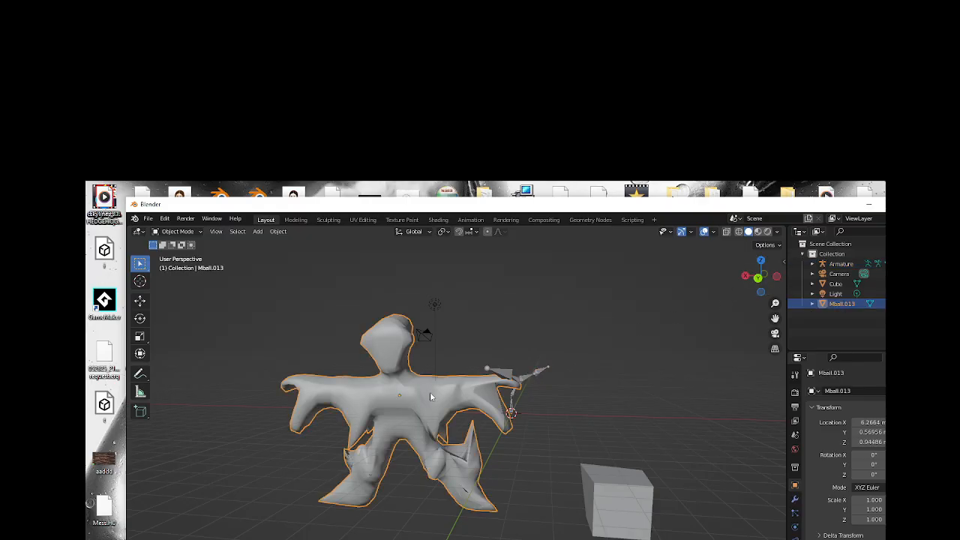
shift+click(502, 374)
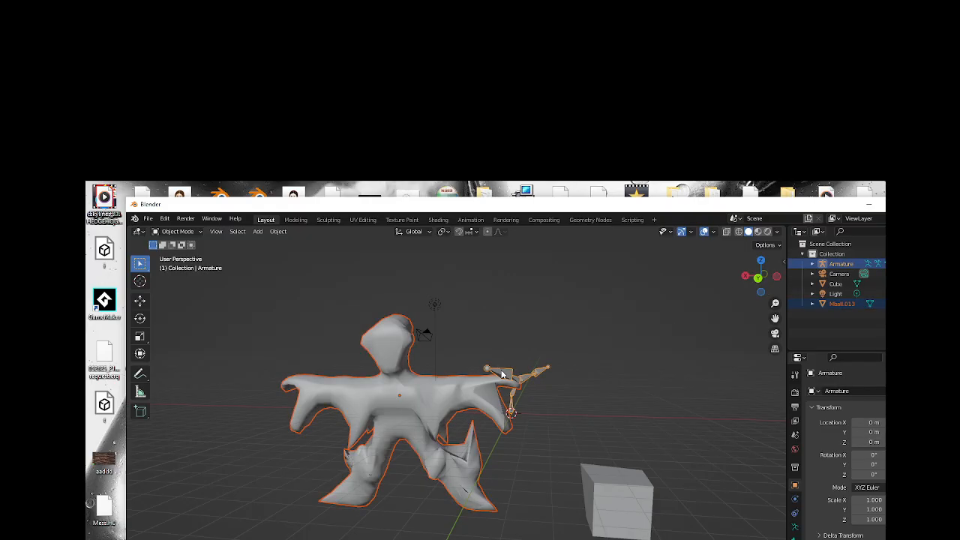
right_click(502, 373)
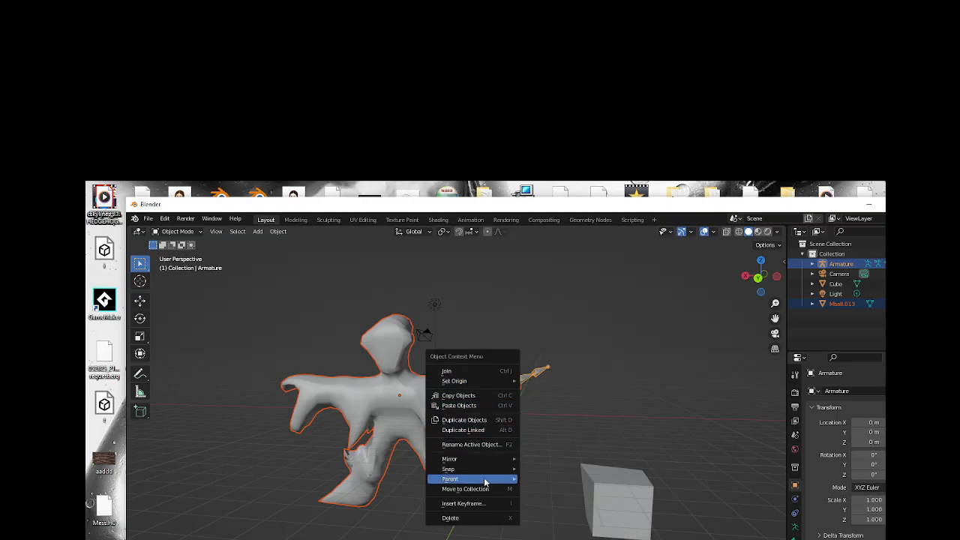
mouse_move(484, 478)
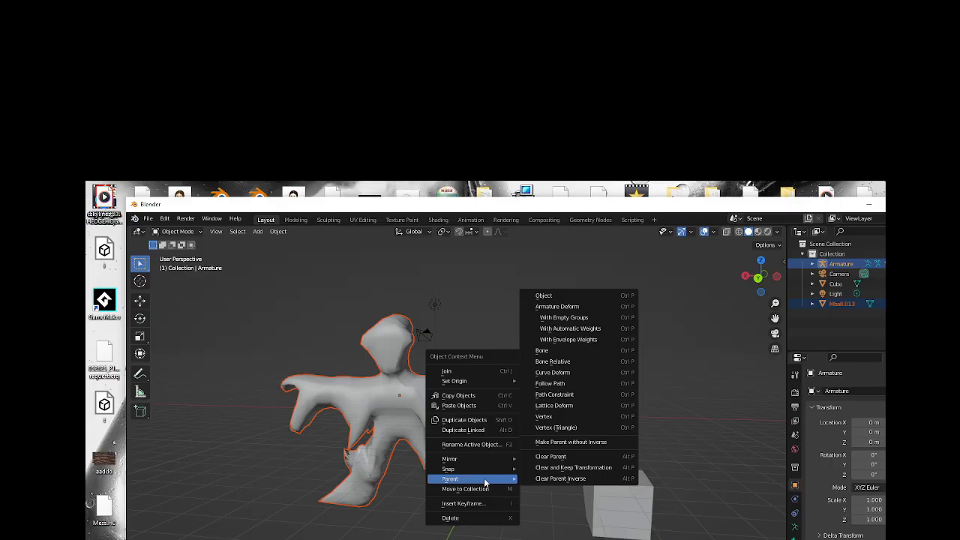
click(591, 330)
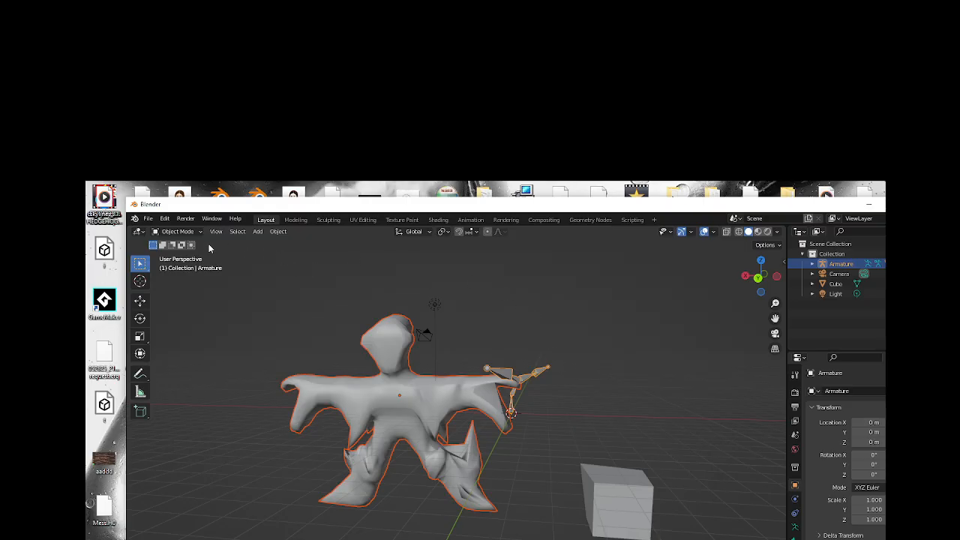
Put the armature in Pose Mode and rotate the bone at its outer end slightly to test the rig.
click(544, 380)
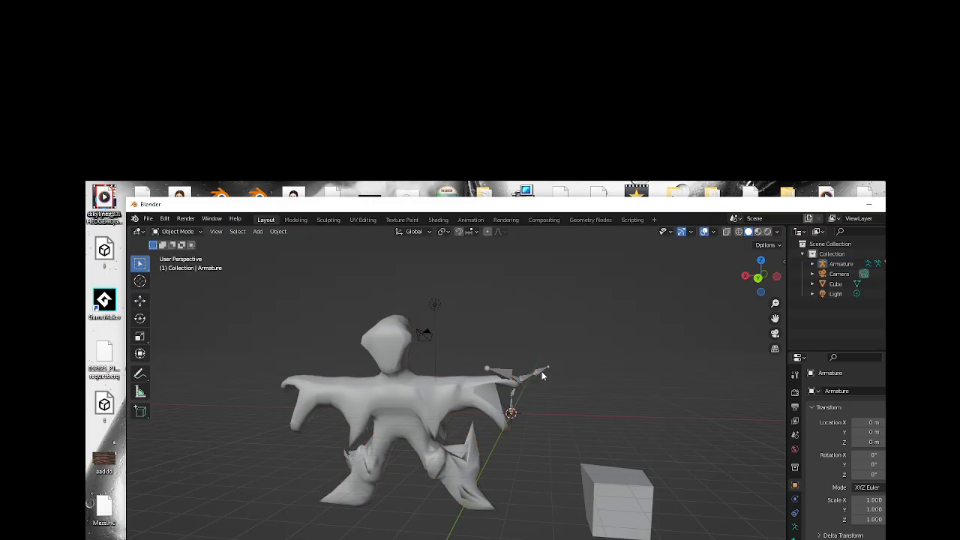
click(544, 375)
click(196, 232)
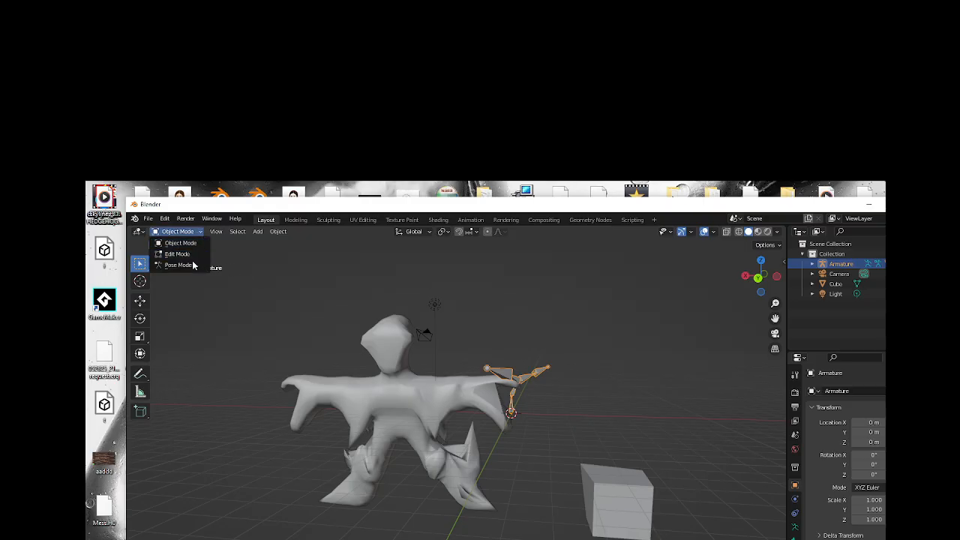
click(180, 265)
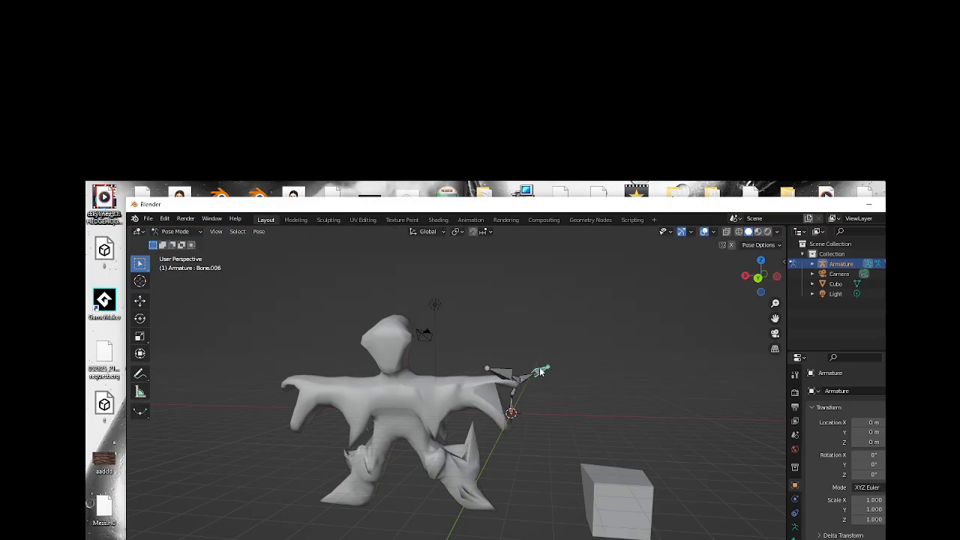
key(r)
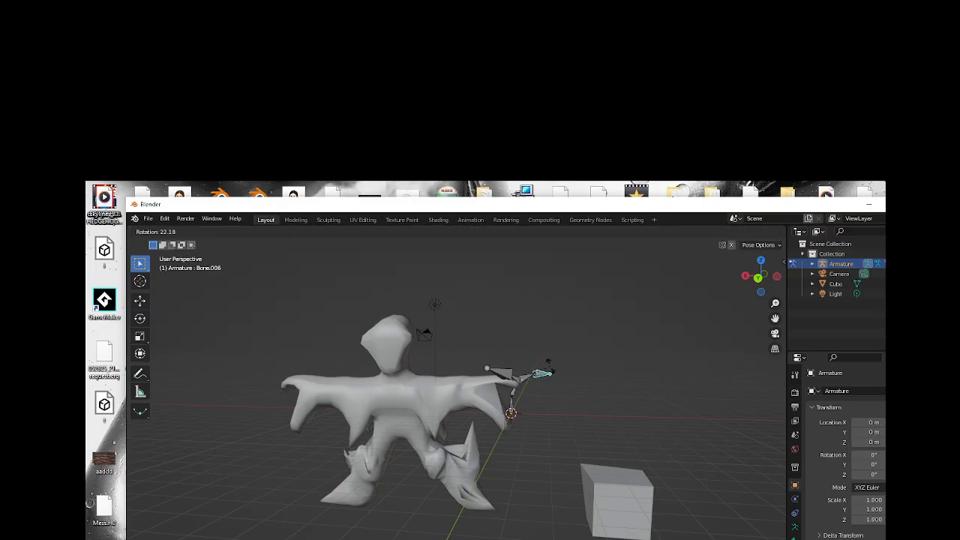
click(551, 367)
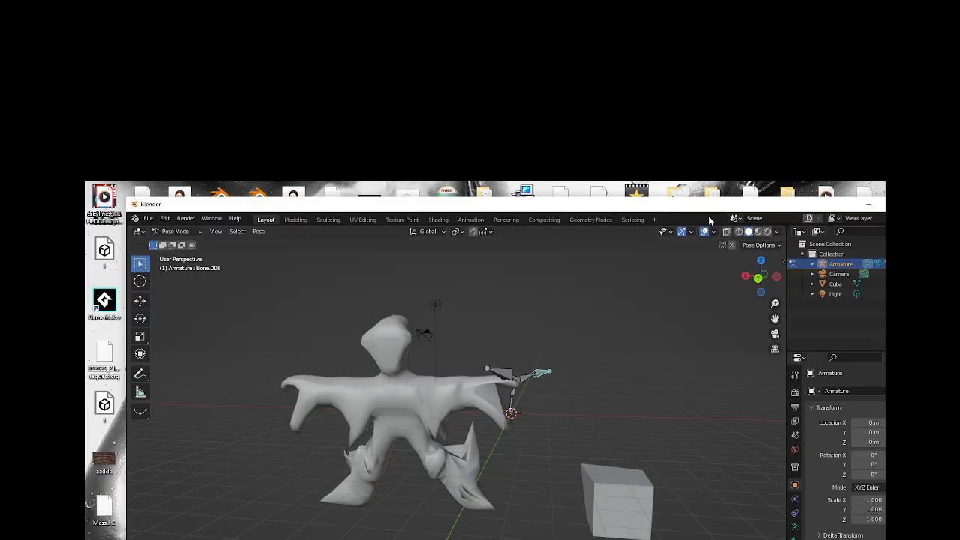
Expand the armature in the scene hierarchy, select its armature data and return to Object Mode.
drag(722, 210, 663, 216)
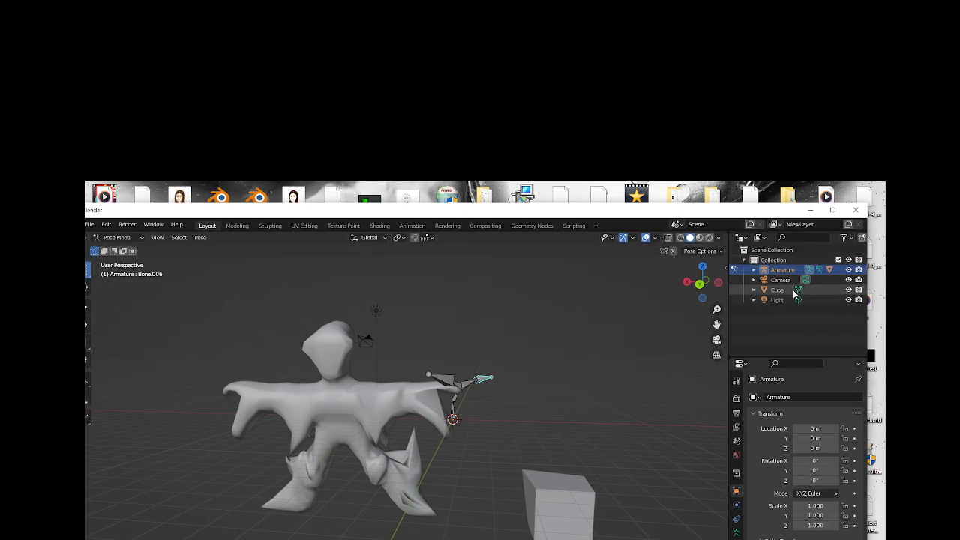
click(753, 270)
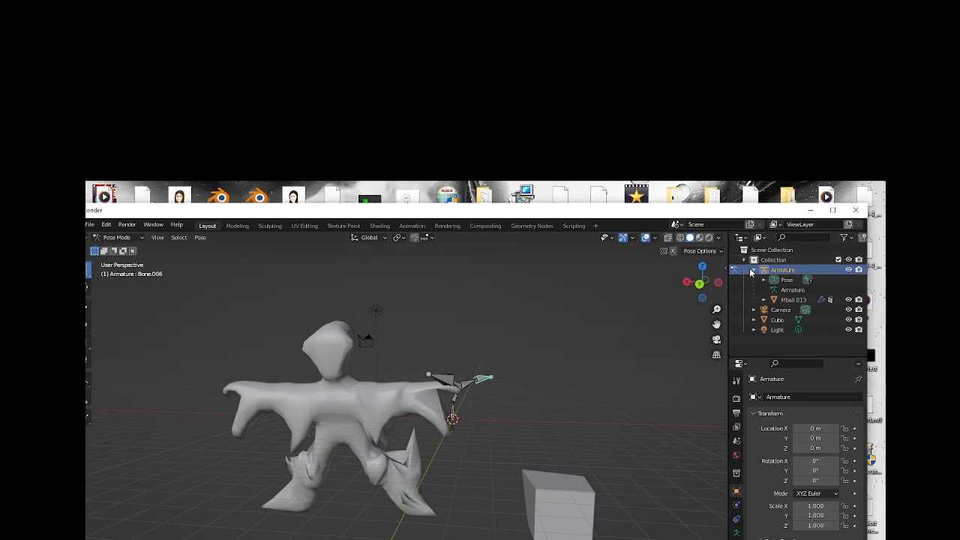
click(793, 291)
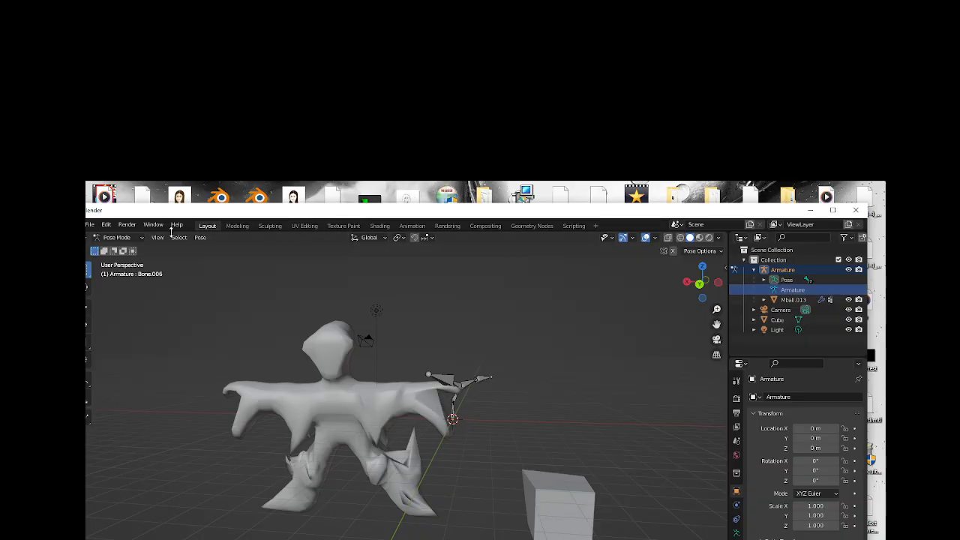
click(135, 237)
click(134, 249)
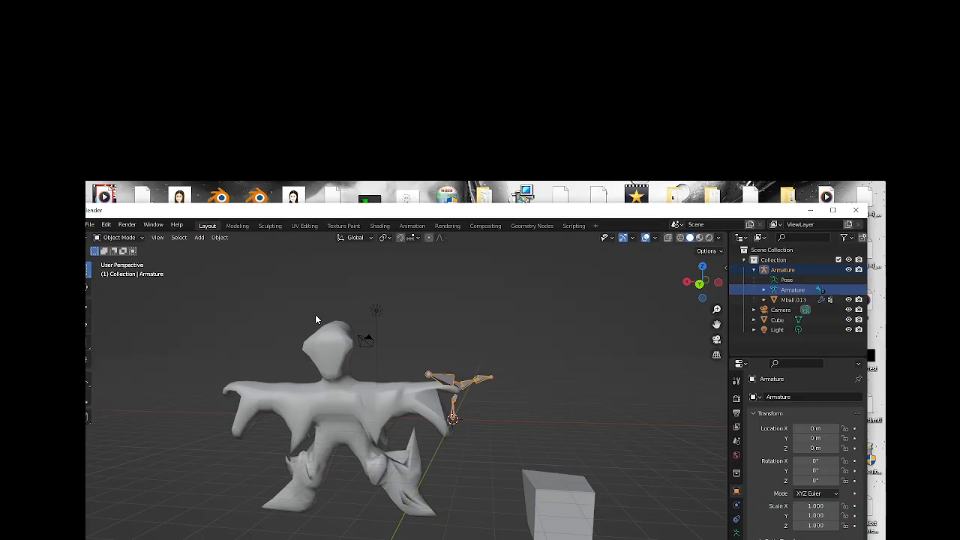
Select the figure, armature, camera and light and parent them to the armature with automatic weights.
drag(243, 309, 503, 517)
right_click(417, 404)
mouse_move(418, 403)
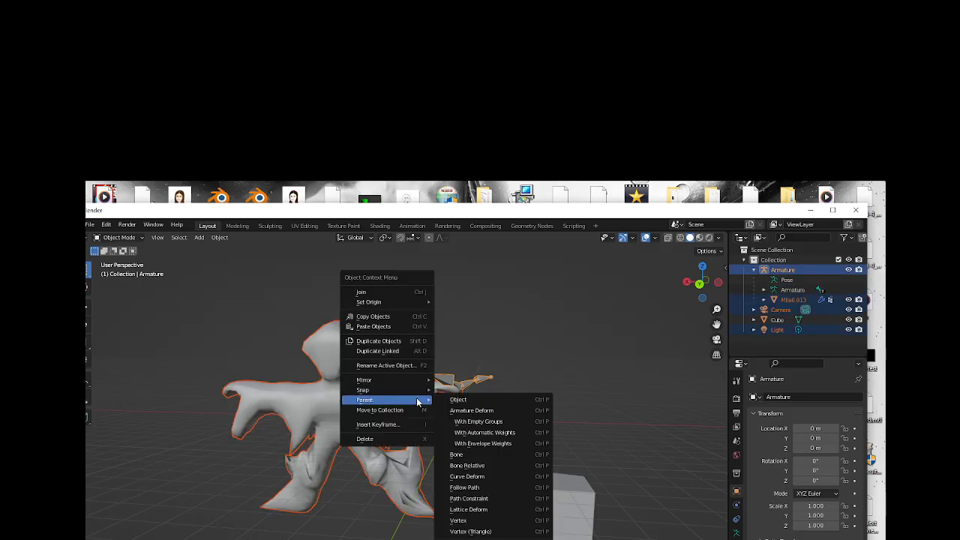
click(525, 433)
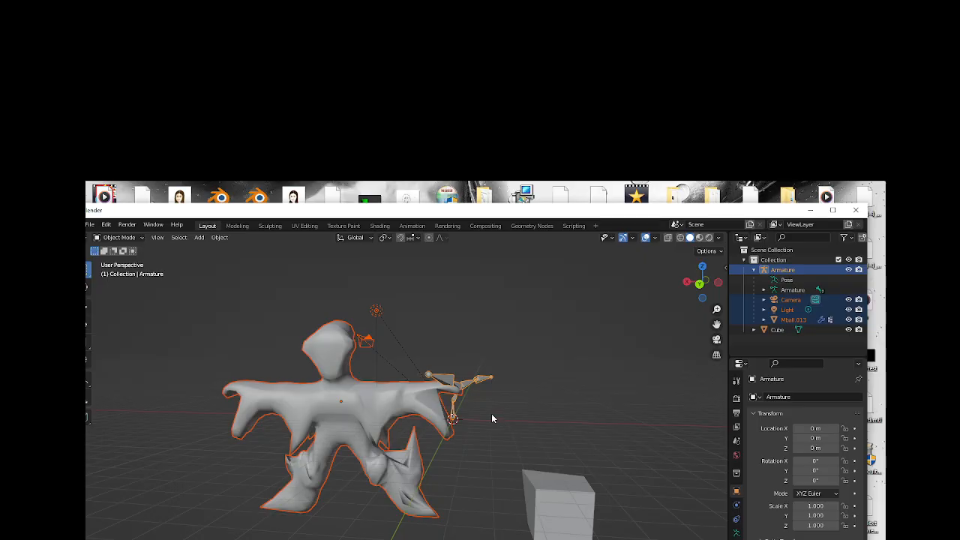
Select the armature on its own, switch it to Pose Mode and try rotating its outer bone again.
click(402, 394)
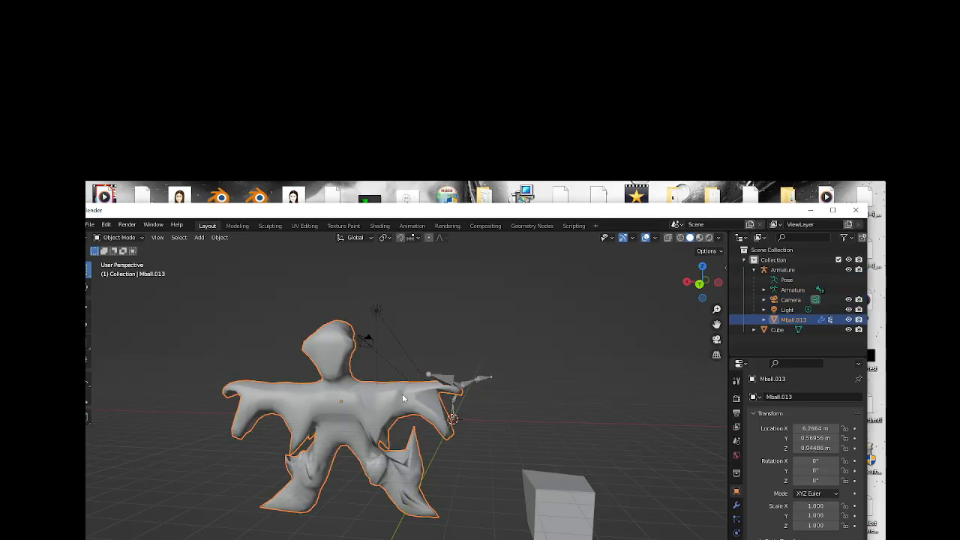
click(123, 238)
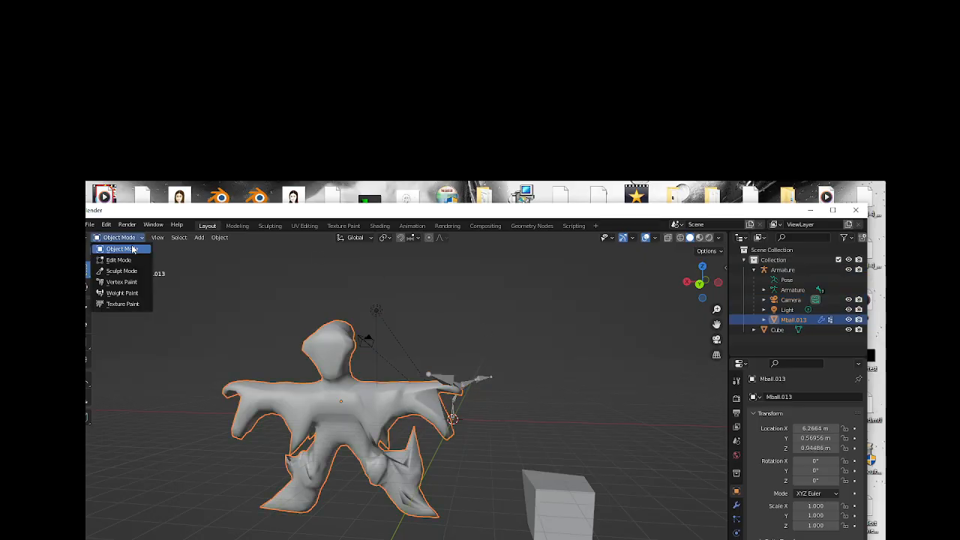
shift+click(485, 381)
right_click(485, 381)
mouse_move(484, 381)
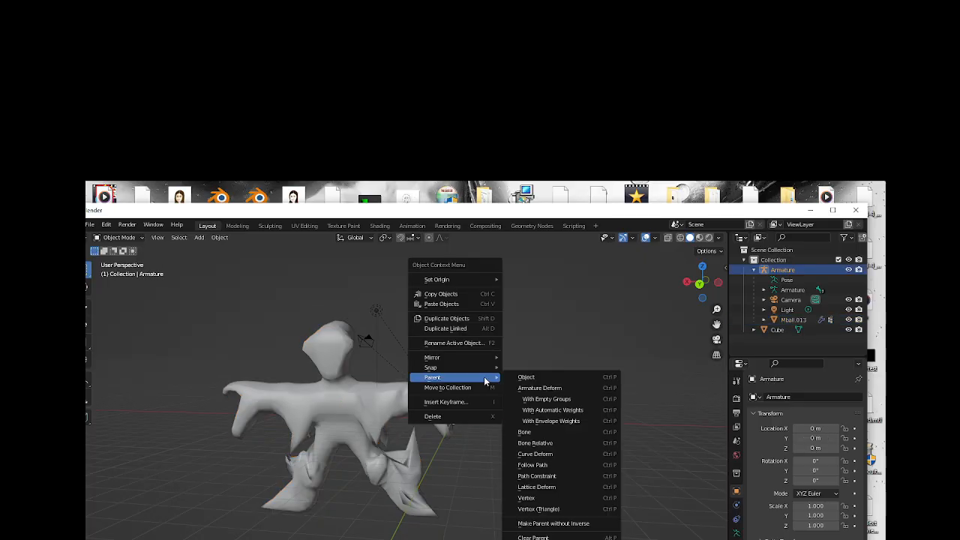
click(122, 238)
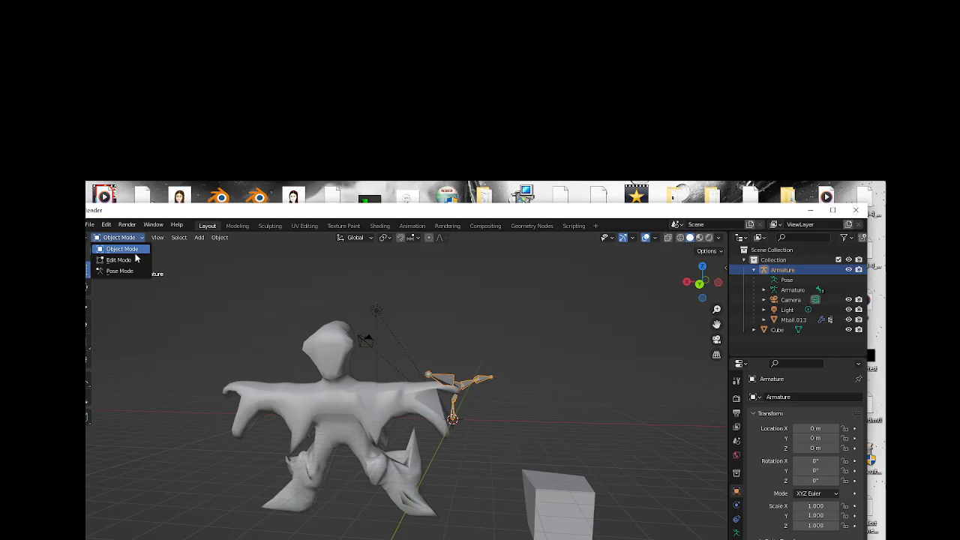
click(119, 271)
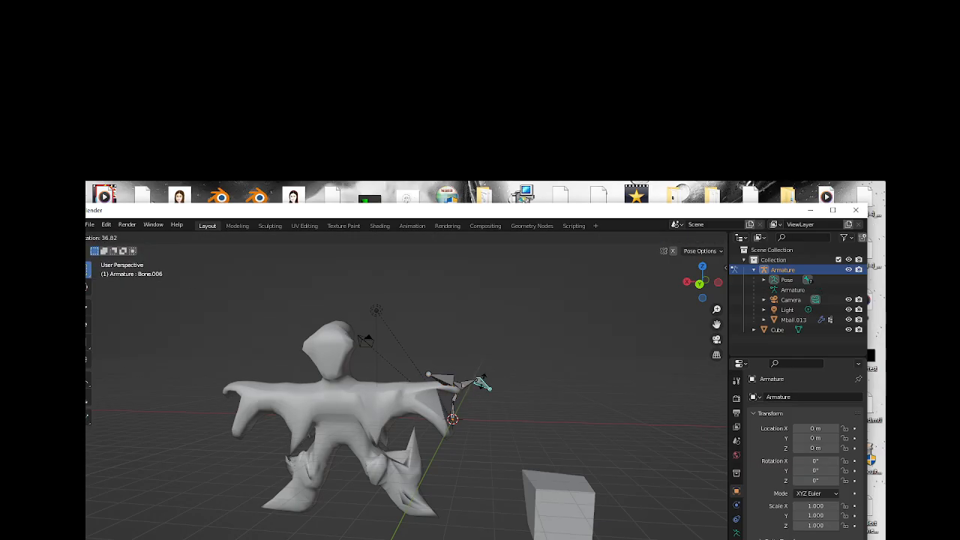
Try deleting the armature data from the scene hierarchy, and undo the deletion.
click(781, 282)
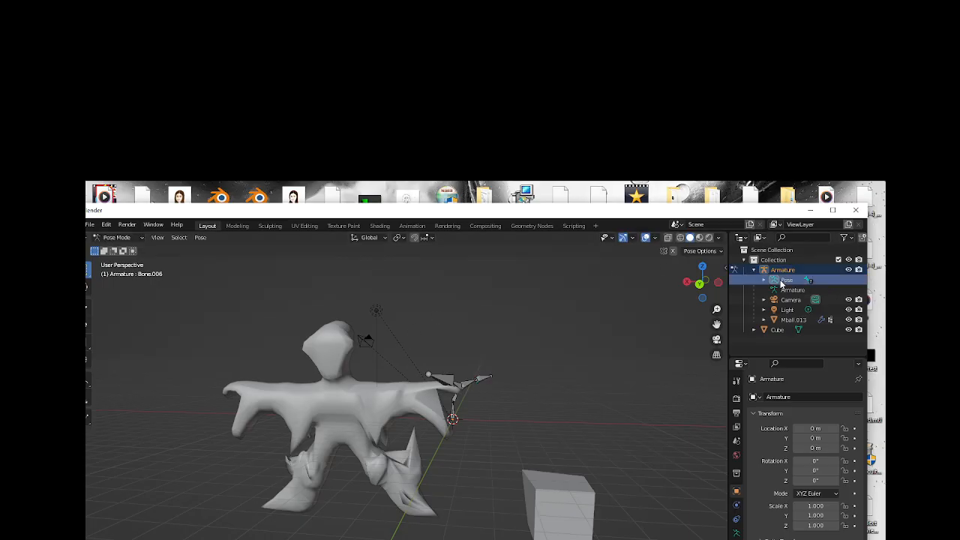
right_click(786, 283)
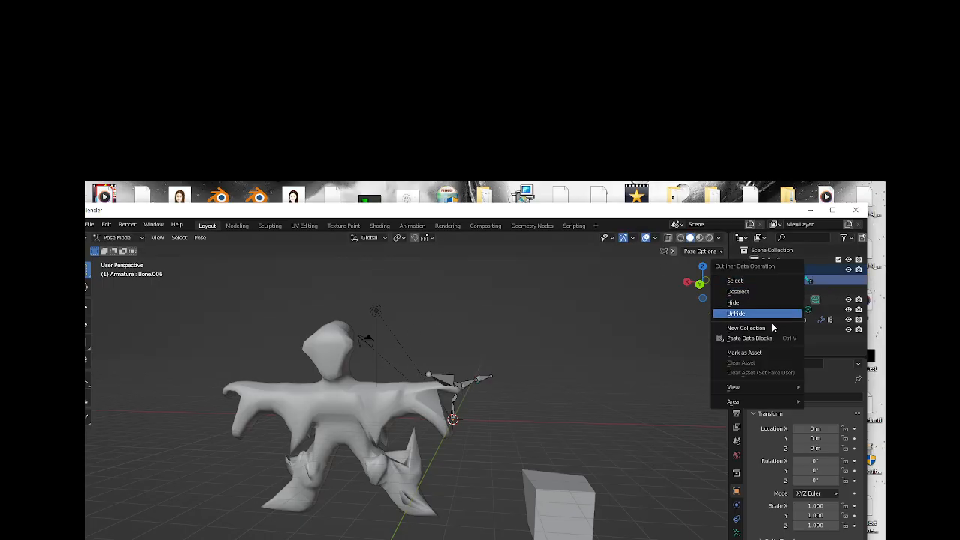
click(816, 295)
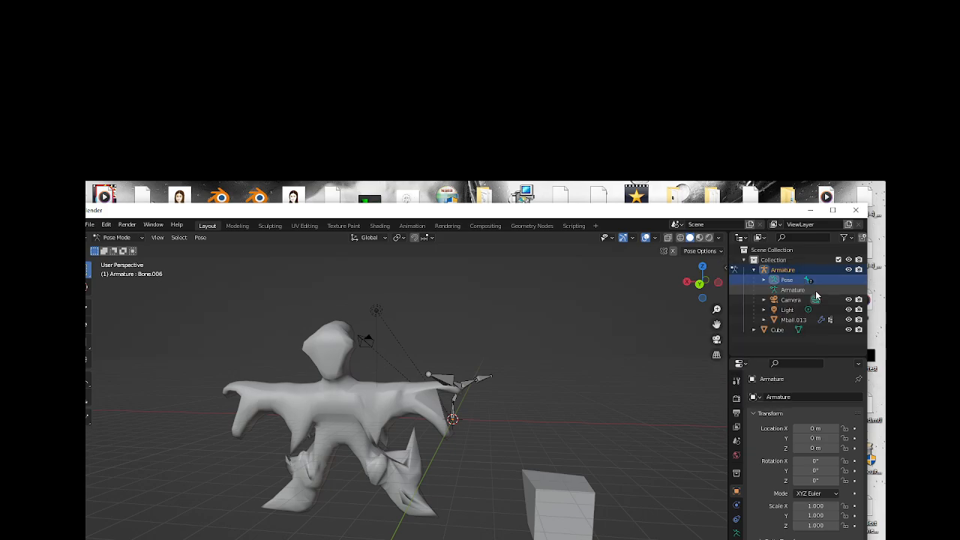
click(804, 292)
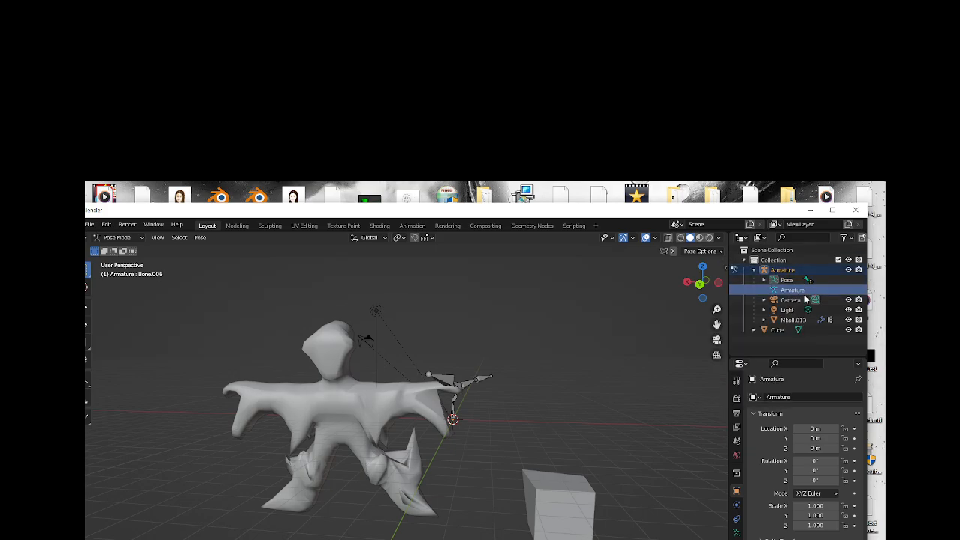
right_click(802, 294)
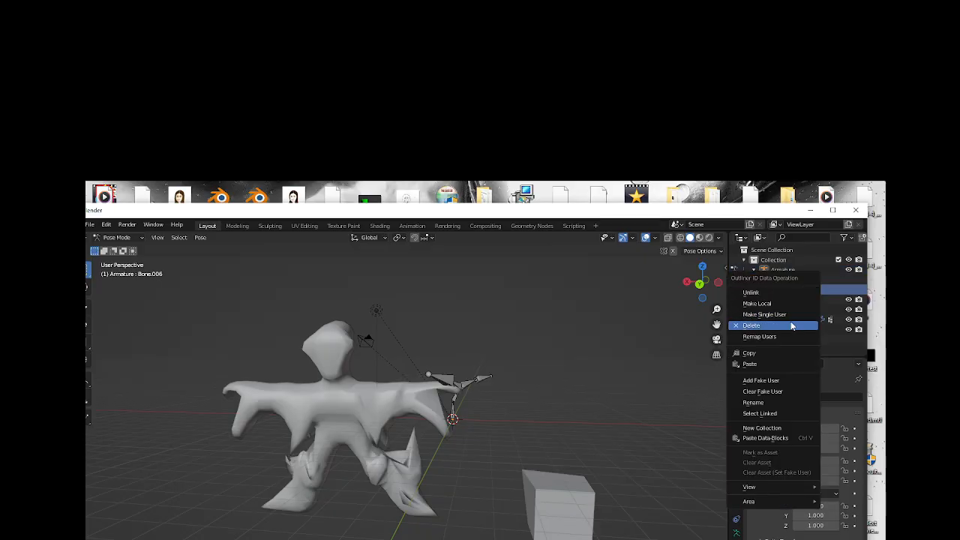
click(791, 325)
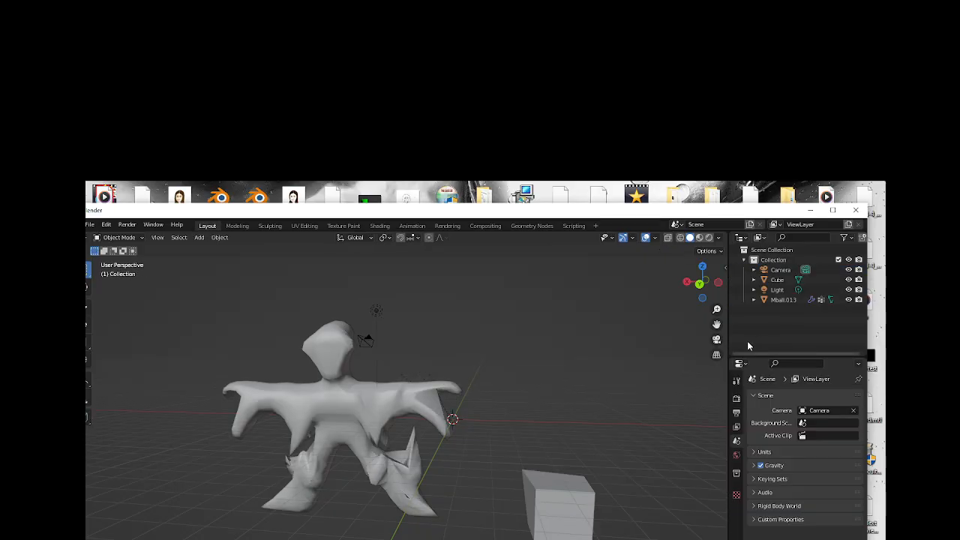
key(ctrl+z)
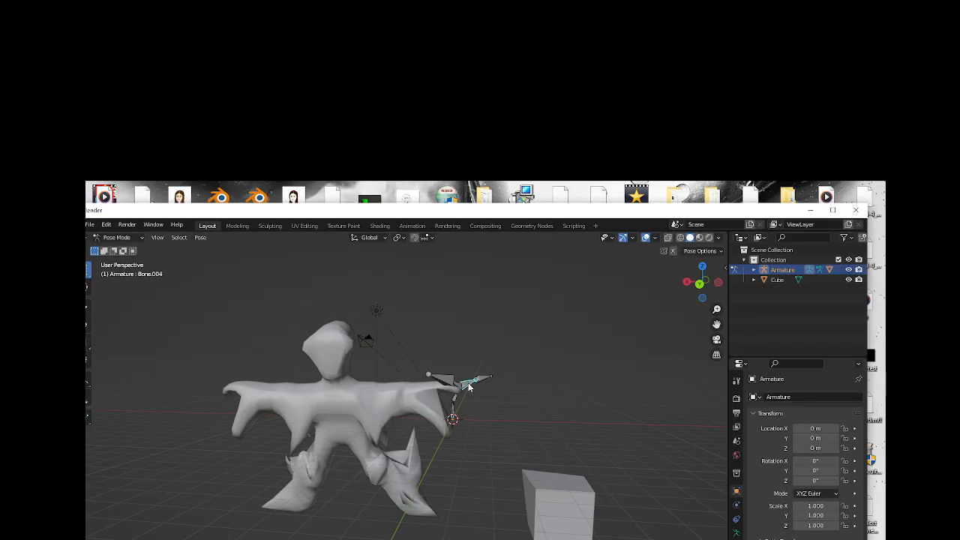
Select all the armature's bones in Pose Mode and move them upward together with the parented figure.
drag(703, 291, 474, 358)
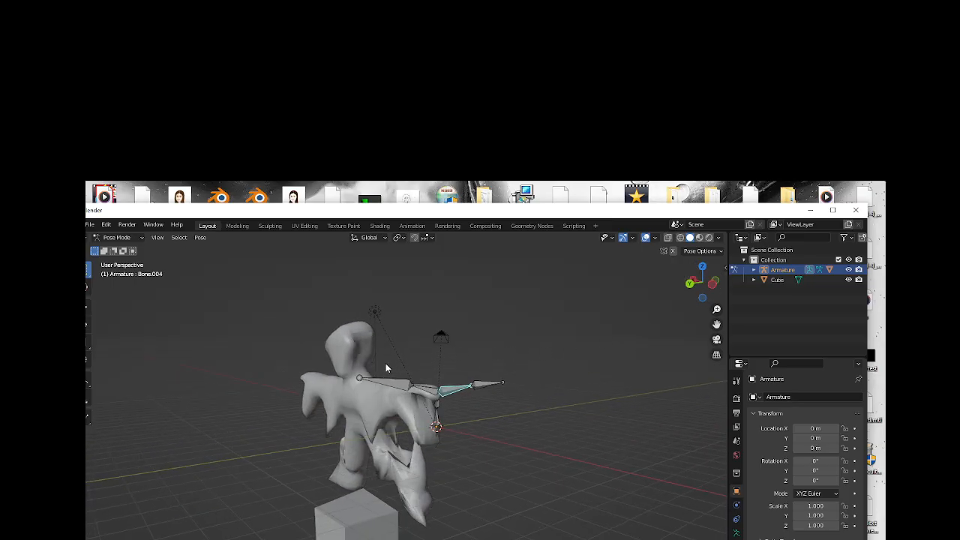
drag(386, 368, 513, 433)
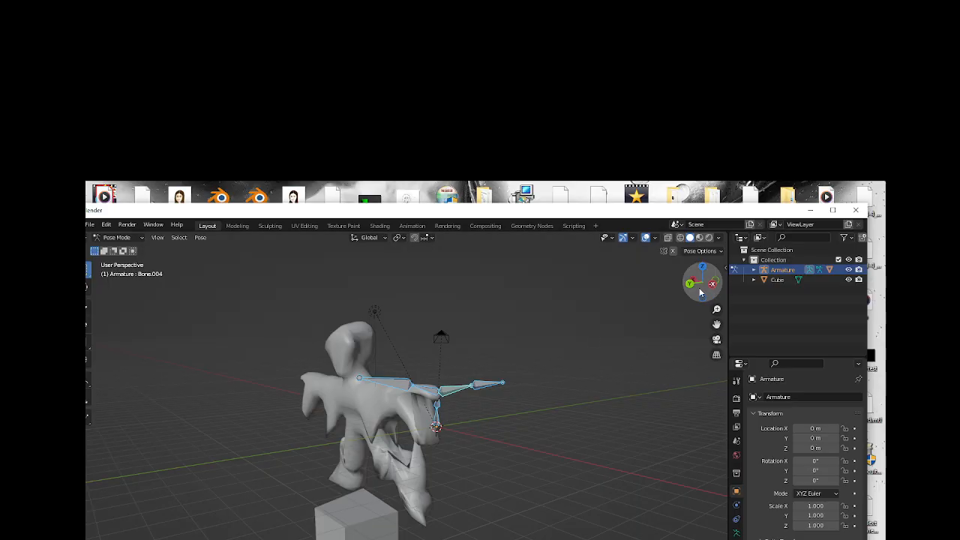
drag(699, 293, 488, 388)
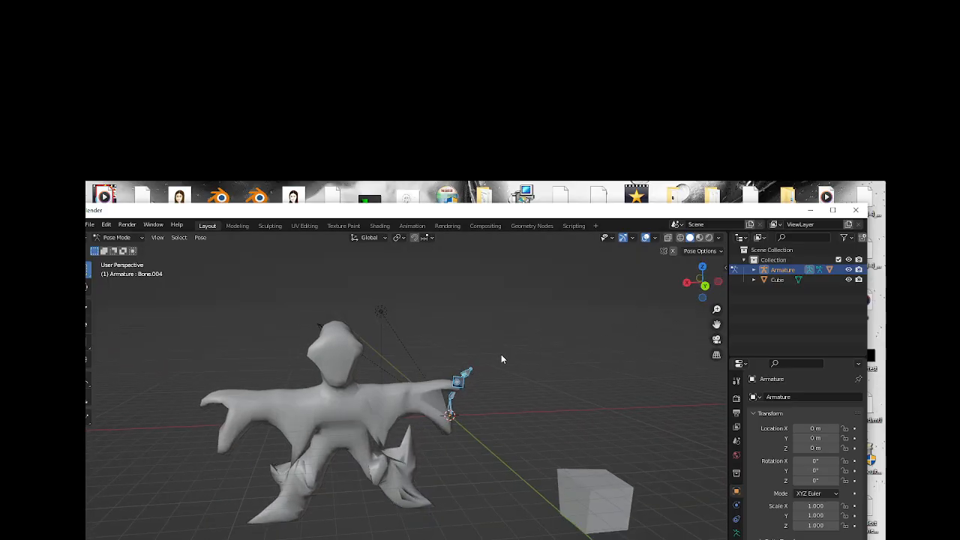
key(g)
click(477, 325)
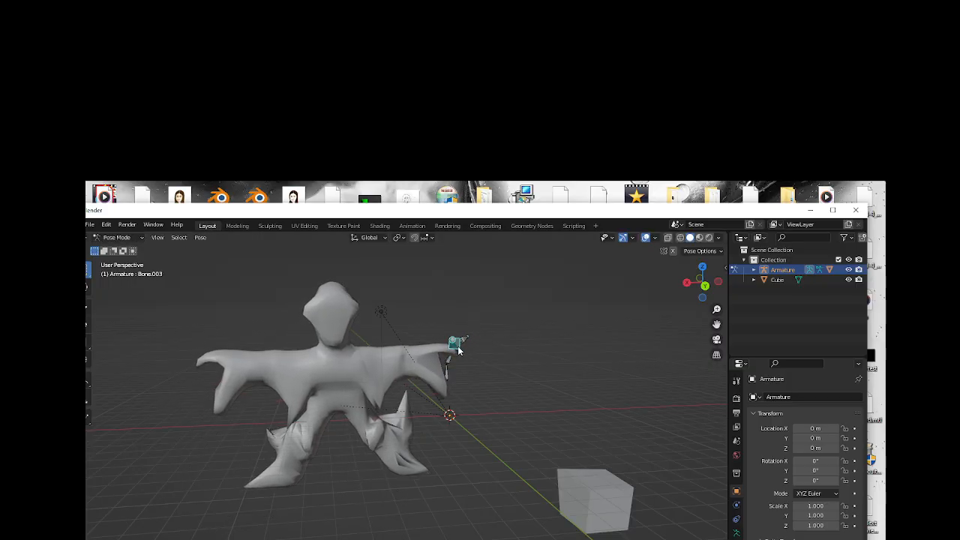
Rotate the bone beside the figure's outstretched hand so the figure tilts, and move the program window to reveal the toolbar.
key(r)
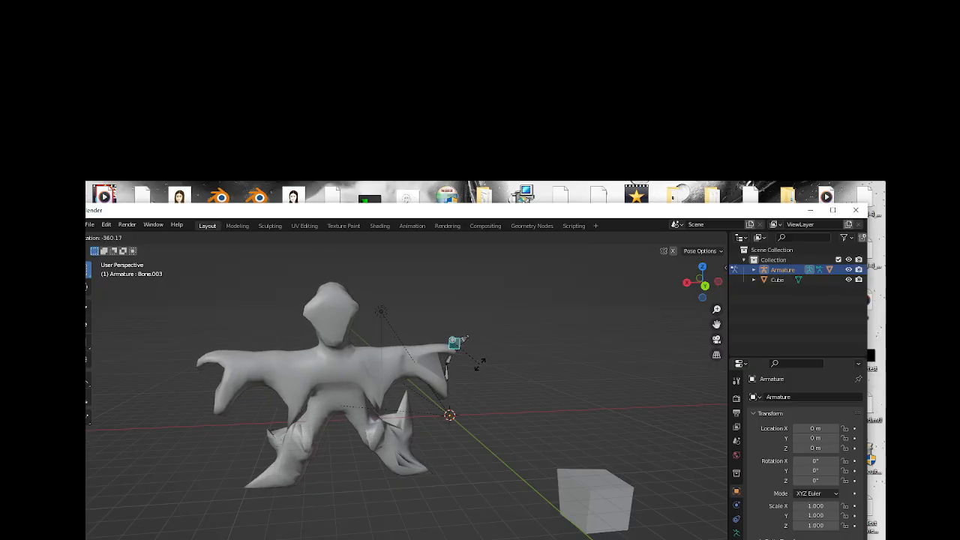
click(474, 390)
drag(523, 213, 633, 225)
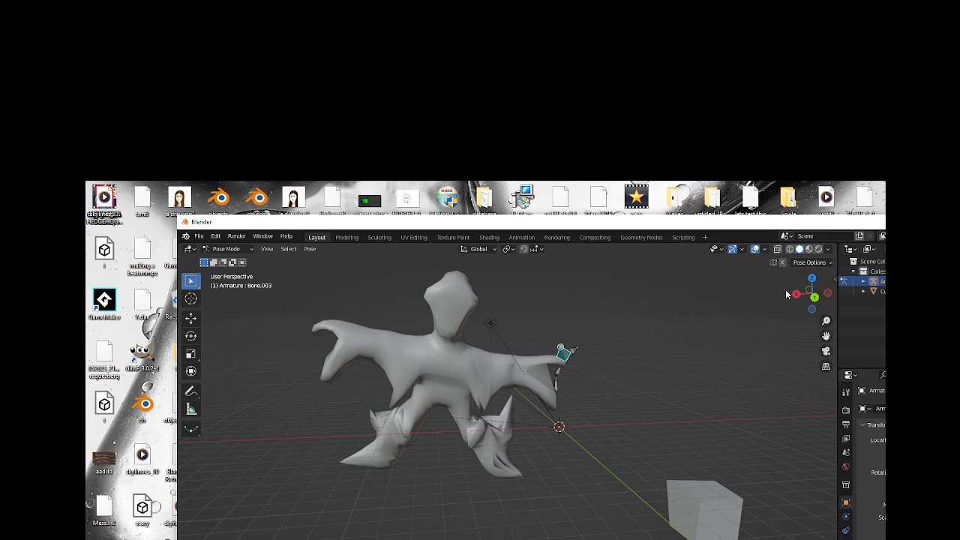
Select the bone below the branching point of the armature and rotate it slightly to tilt the figure.
mouse_move(812, 300)
mouse_down()
mouse_move(777, 303)
mouse_move(801, 303)
mouse_up()
click(601, 353)
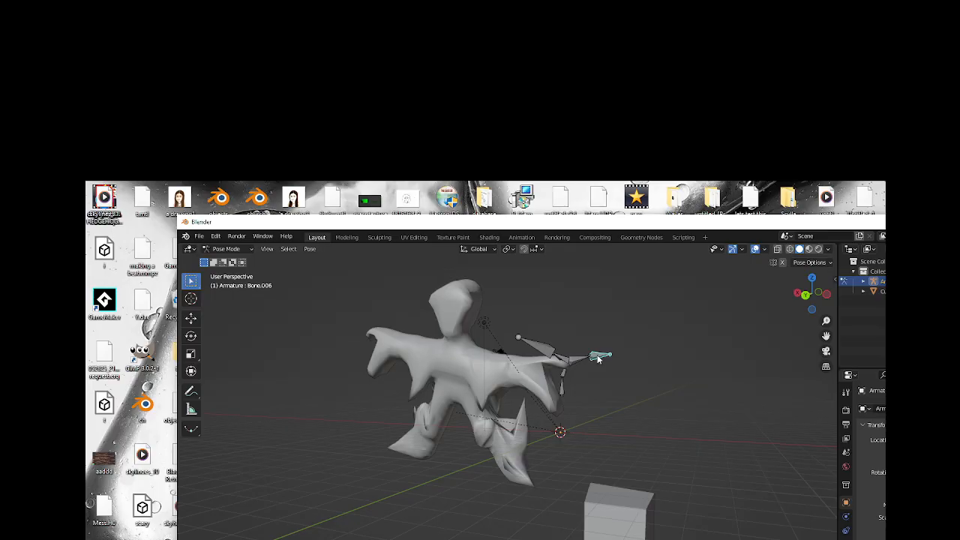
click(565, 375)
key(r)
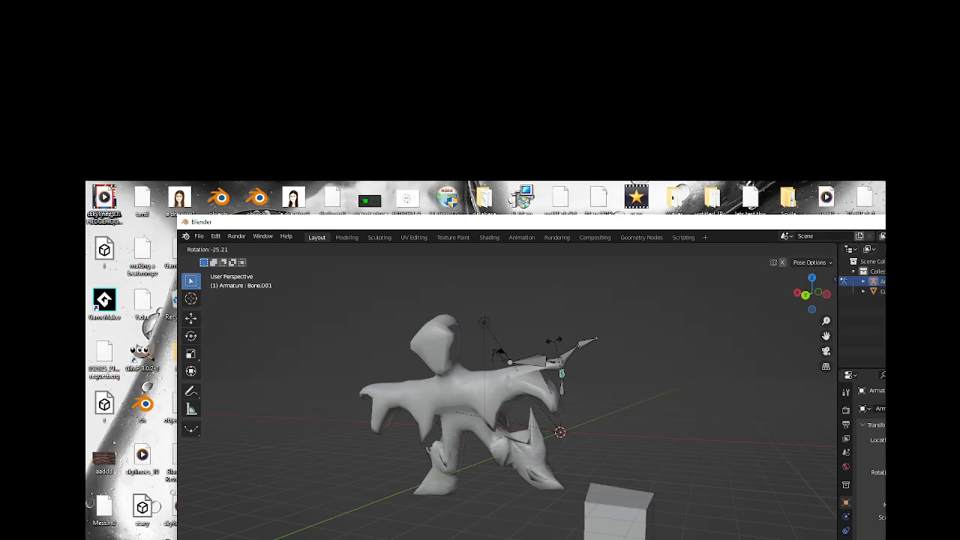
click(515, 367)
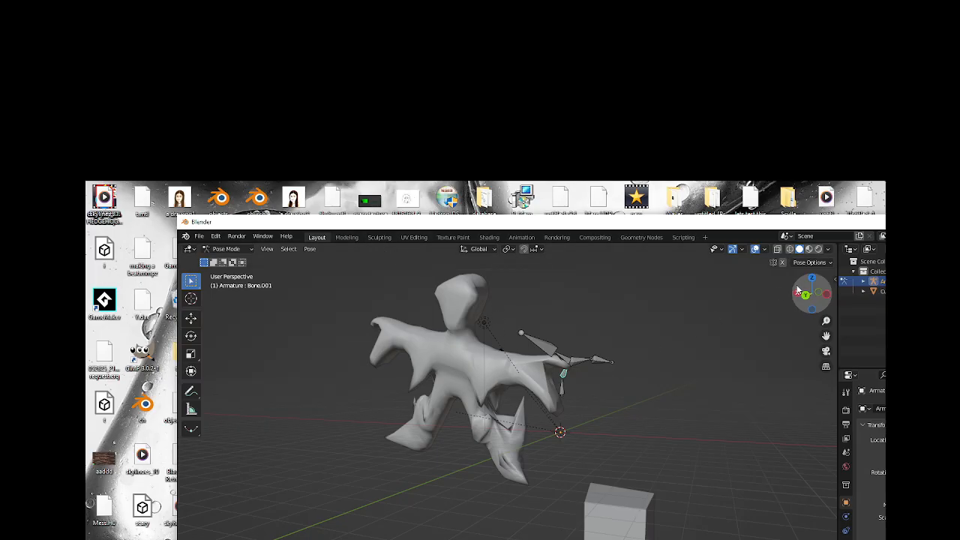
drag(805, 297, 788, 298)
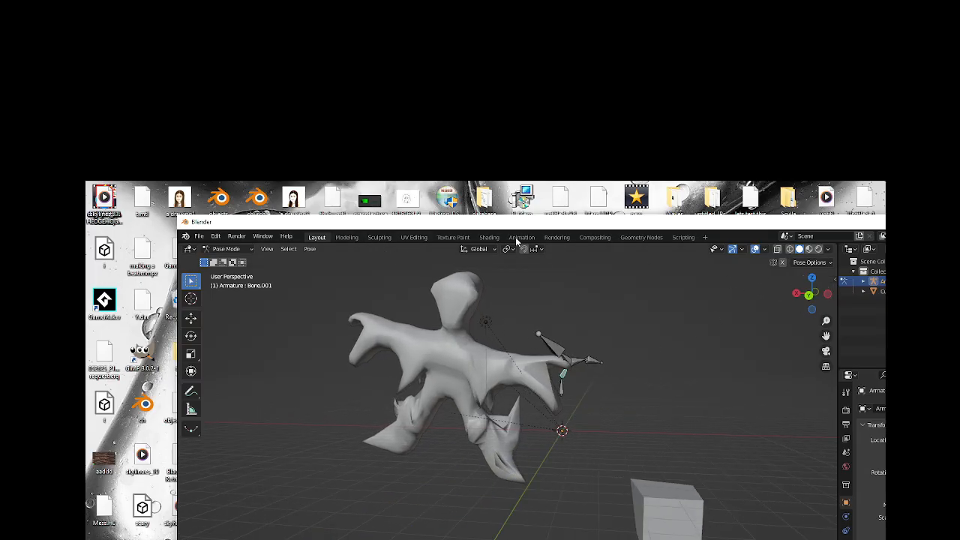
Switch to the Texture Paint workspace and set the image editor's mode to Paint.
click(453, 237)
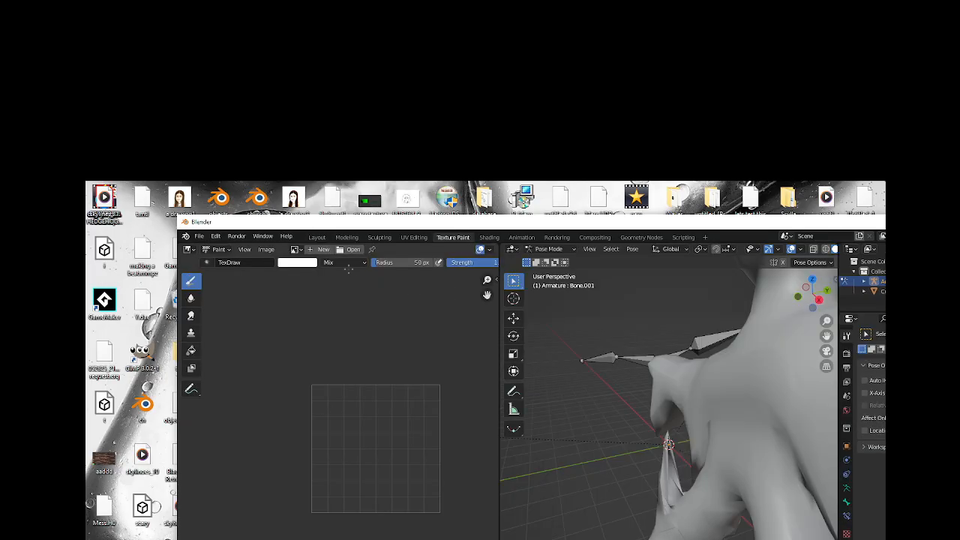
click(226, 251)
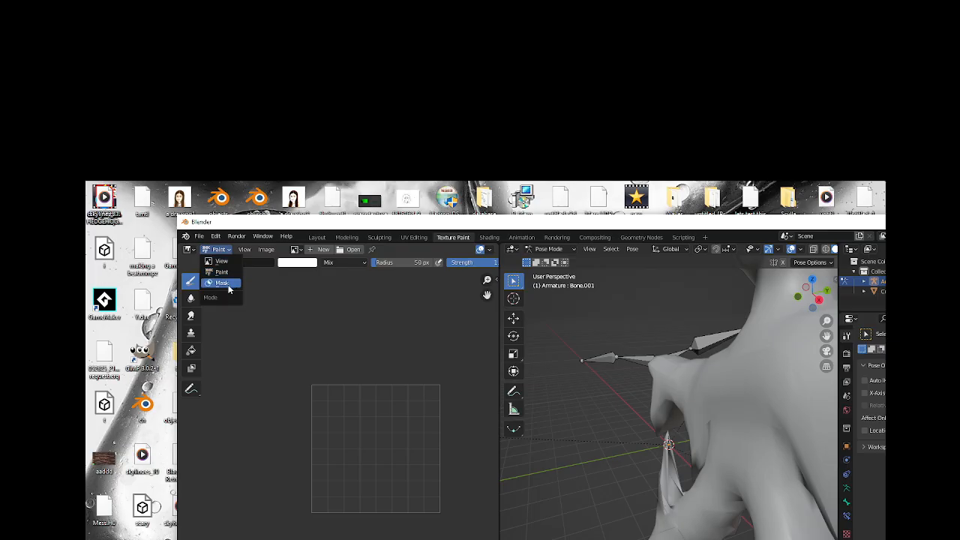
click(225, 272)
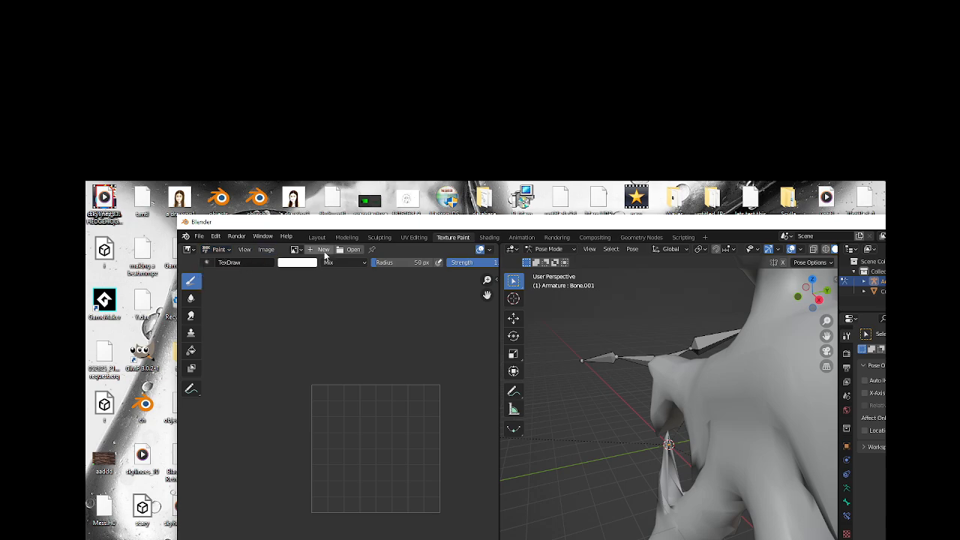
Open the image "grass texture and model.png" from the Desktop folder in the image editor.
click(267, 250)
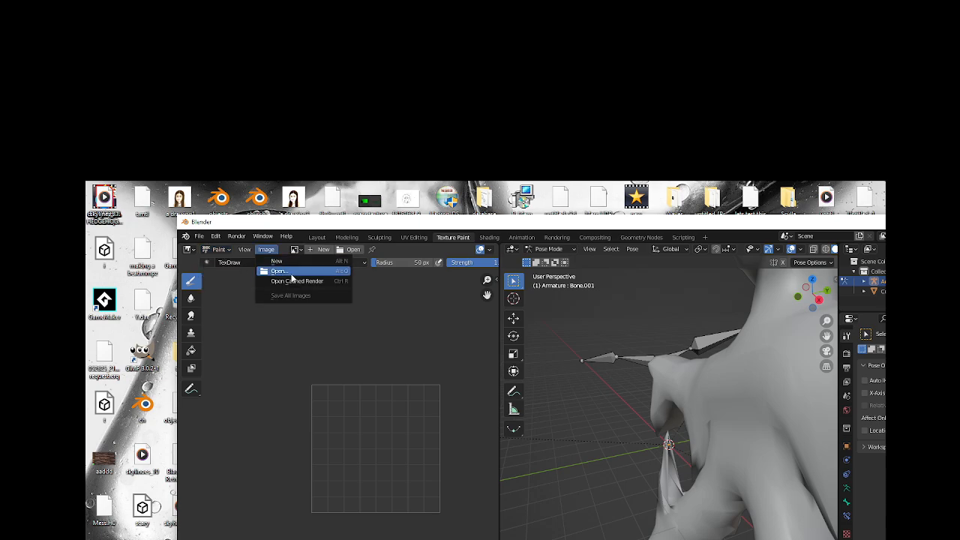
click(292, 272)
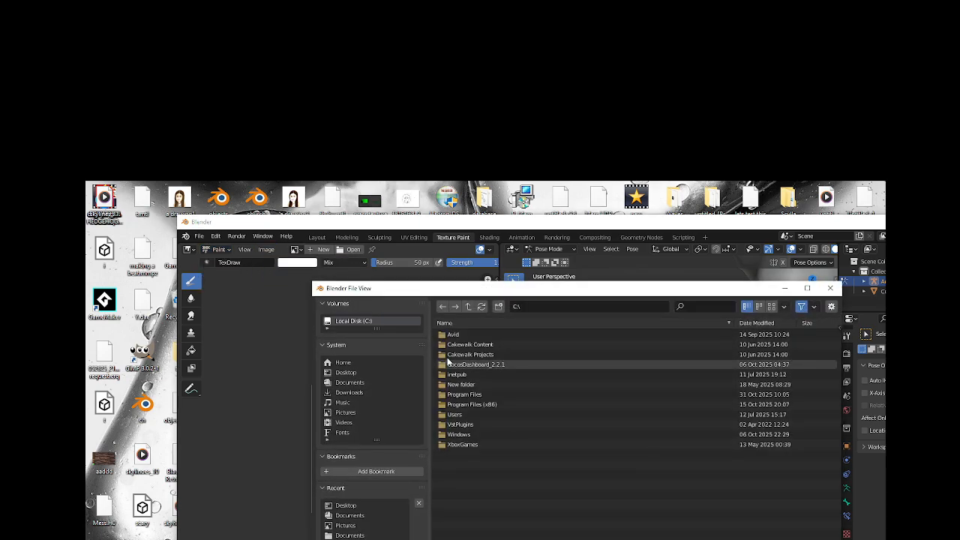
click(351, 372)
scroll(616, 465, down, 10)
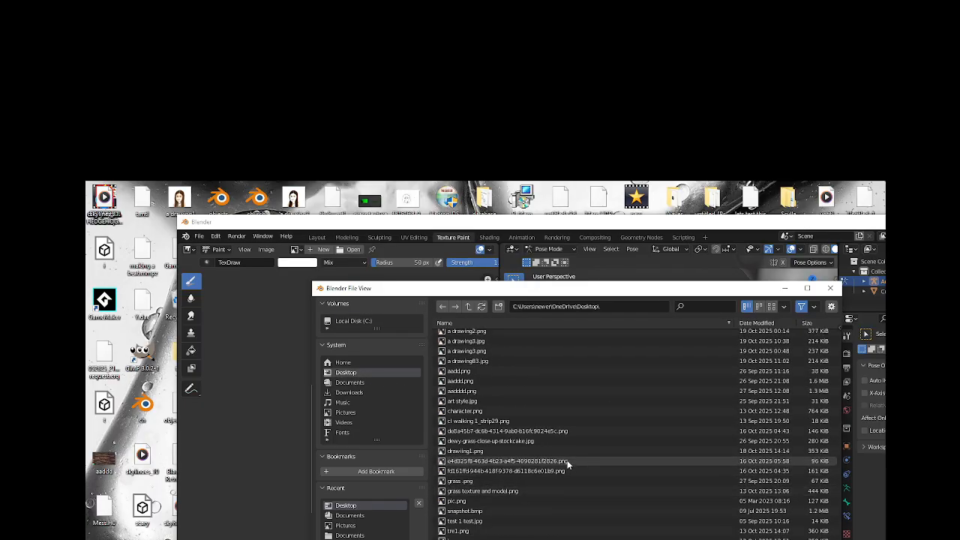
click(499, 492)
double_click(498, 492)
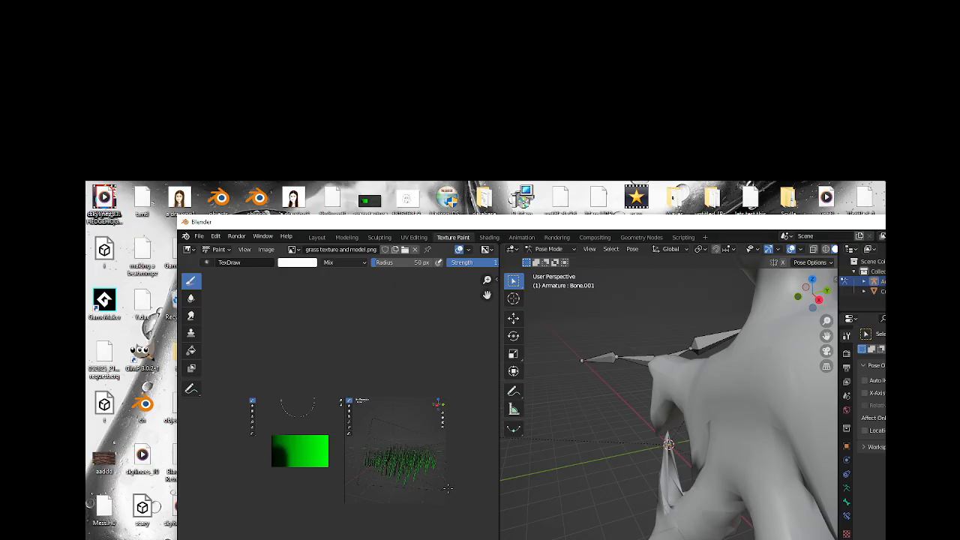
scroll(447, 488, up, 2)
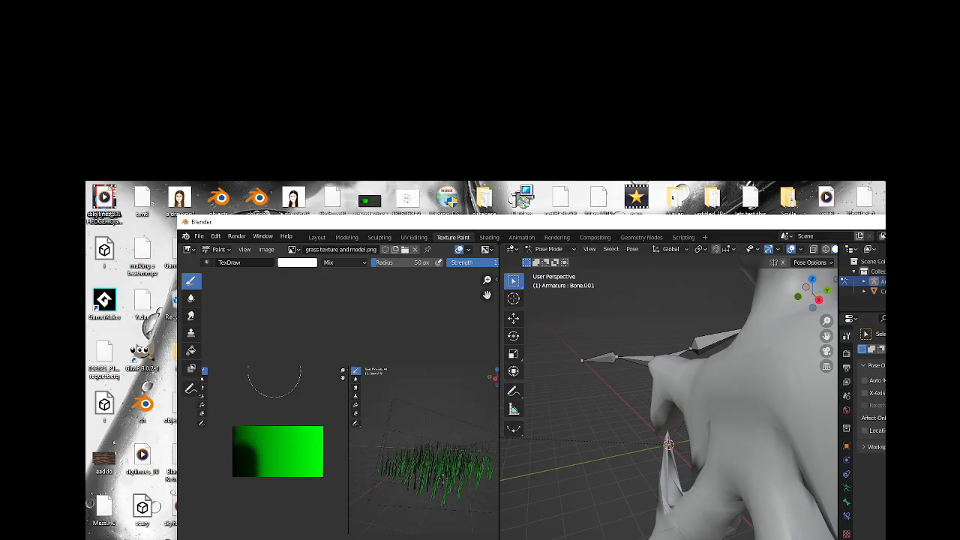